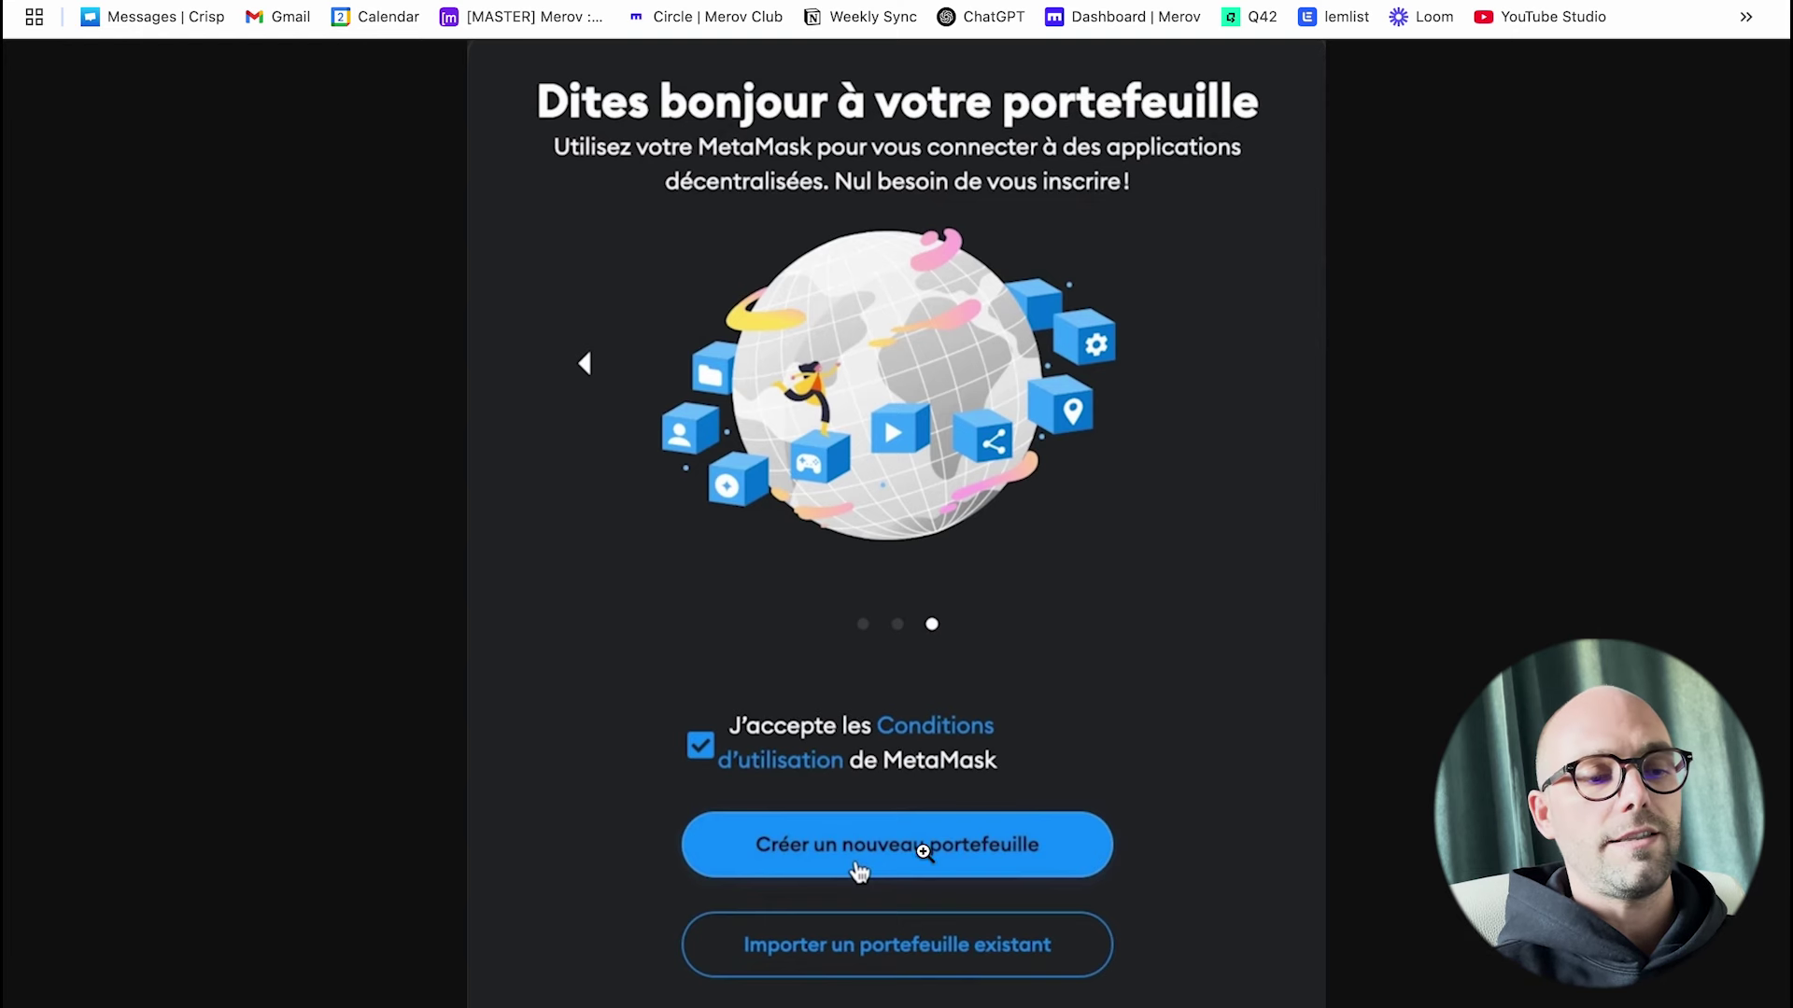
- Start creating a new MetaMask wallet with the terms of use accepted
click(859, 871)
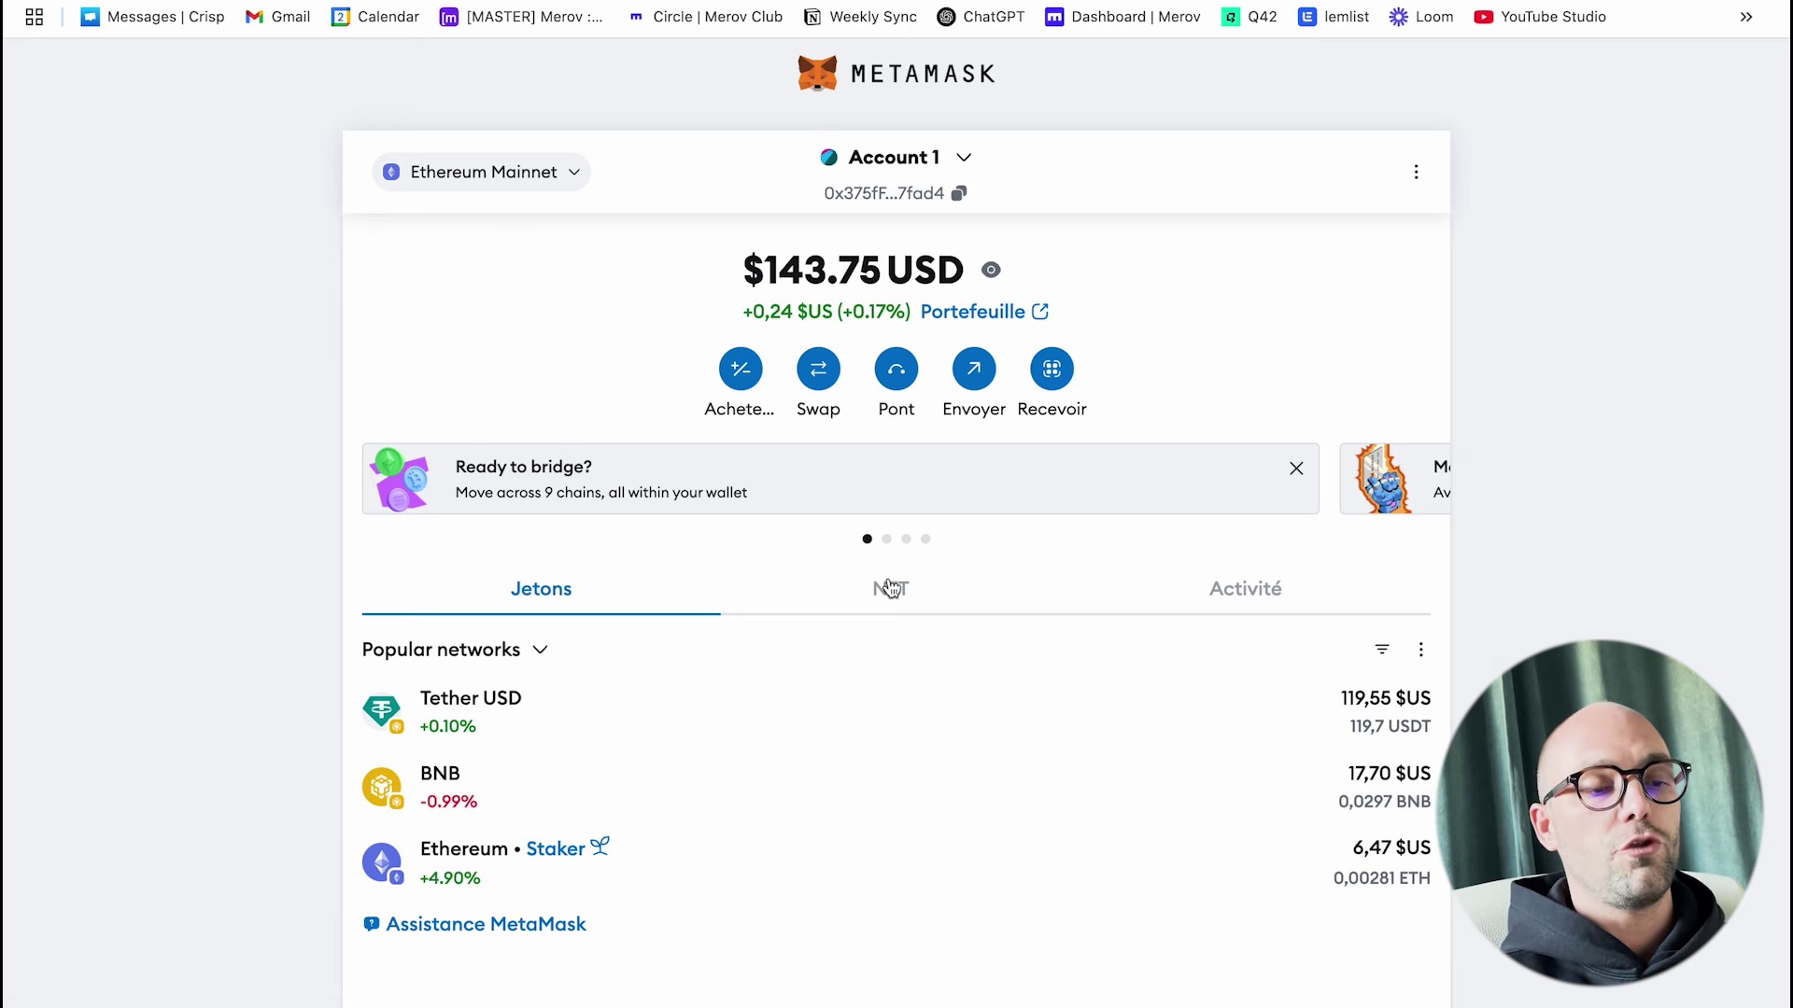
- Look through the wallet's NFTs and activity history, and return to the token list
click(896, 612)
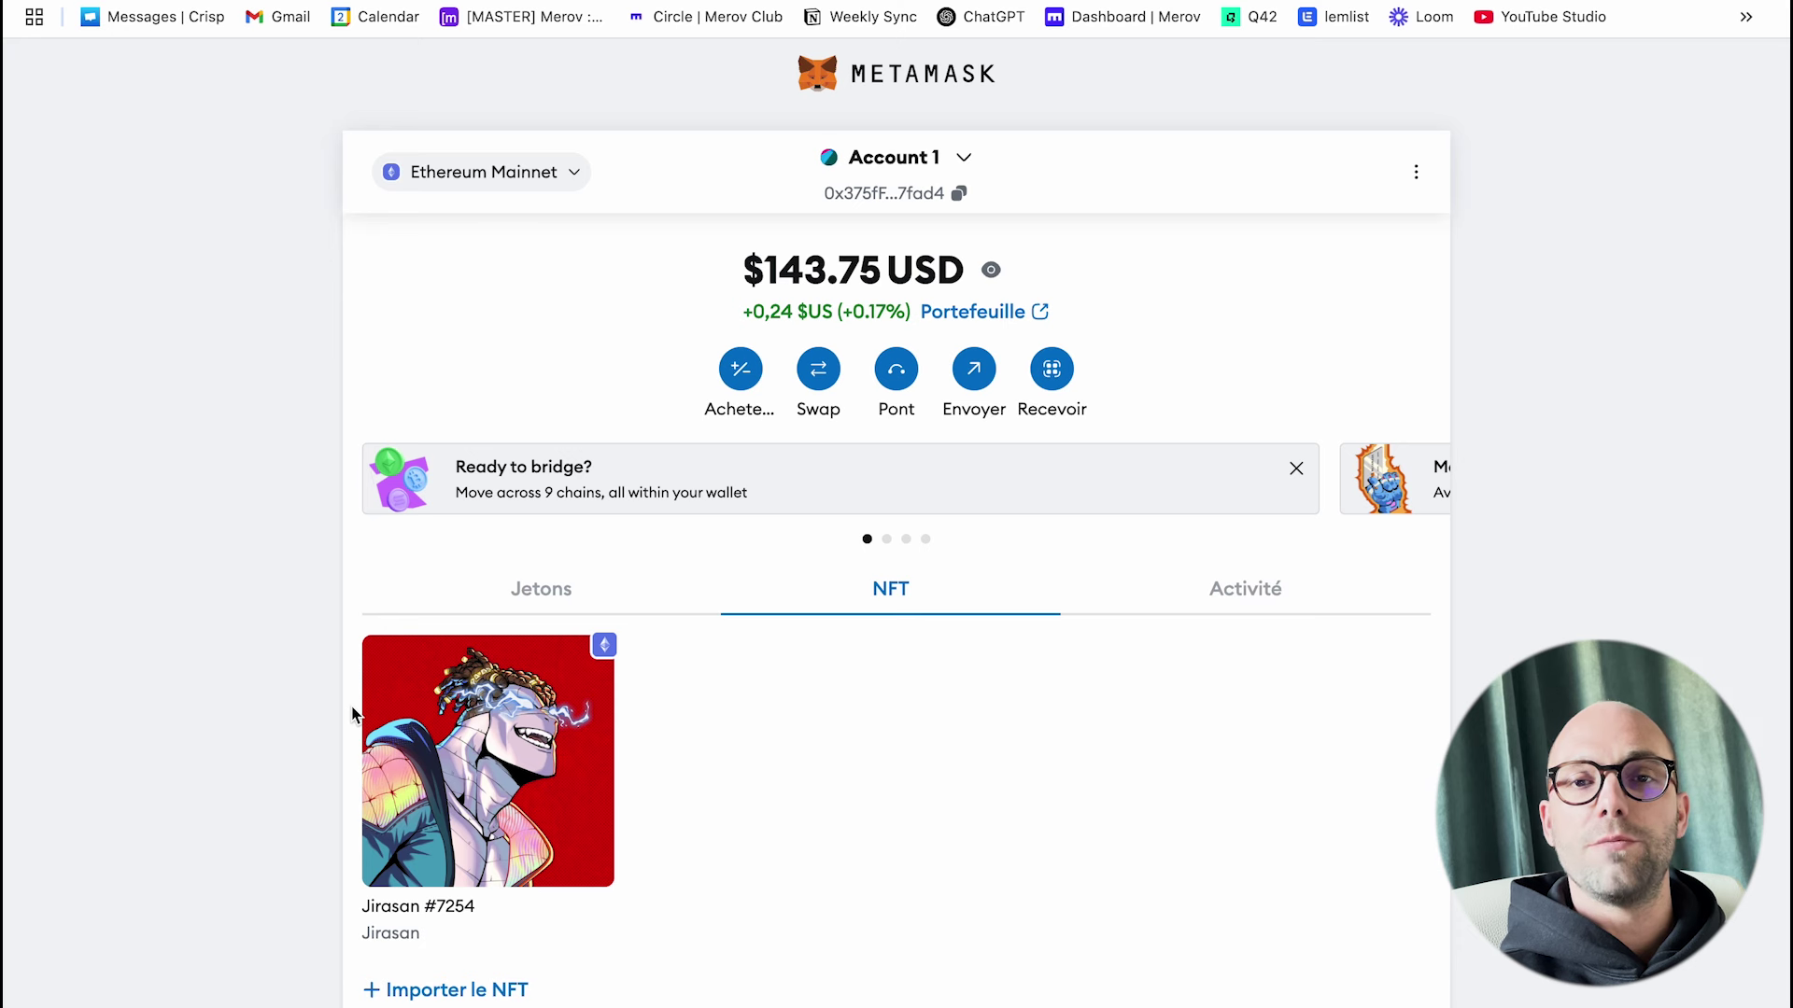
click(1247, 598)
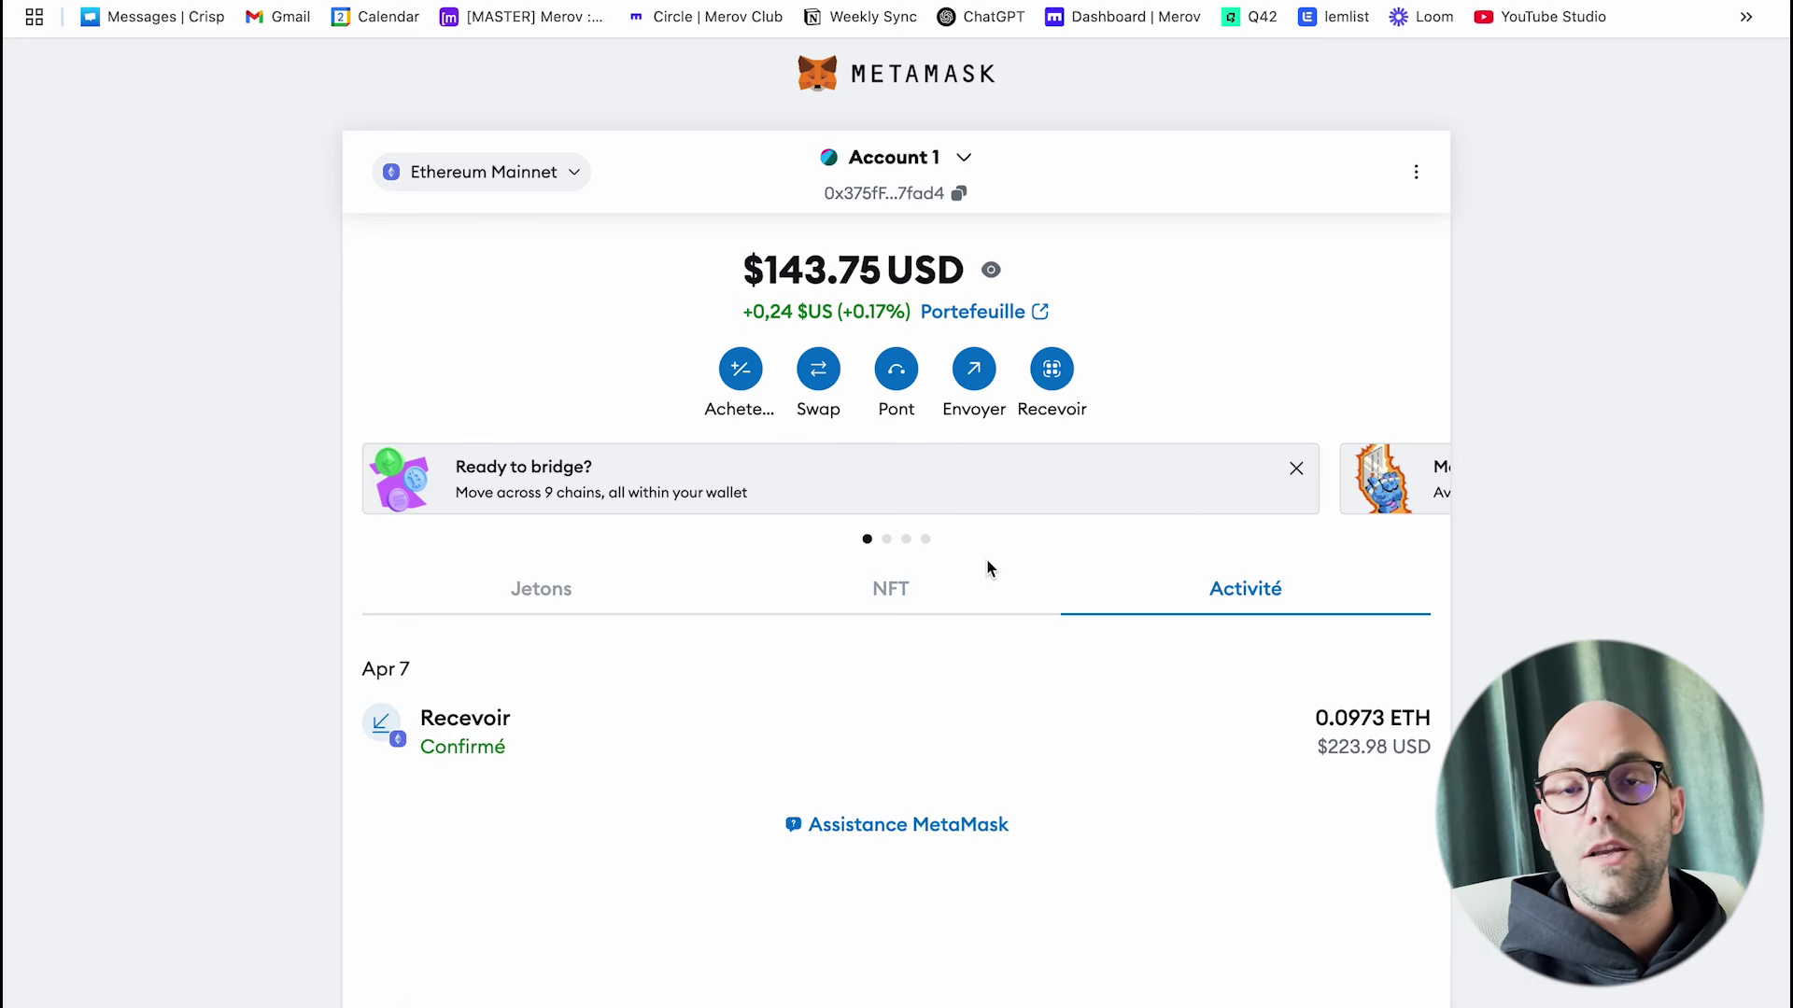
click(546, 597)
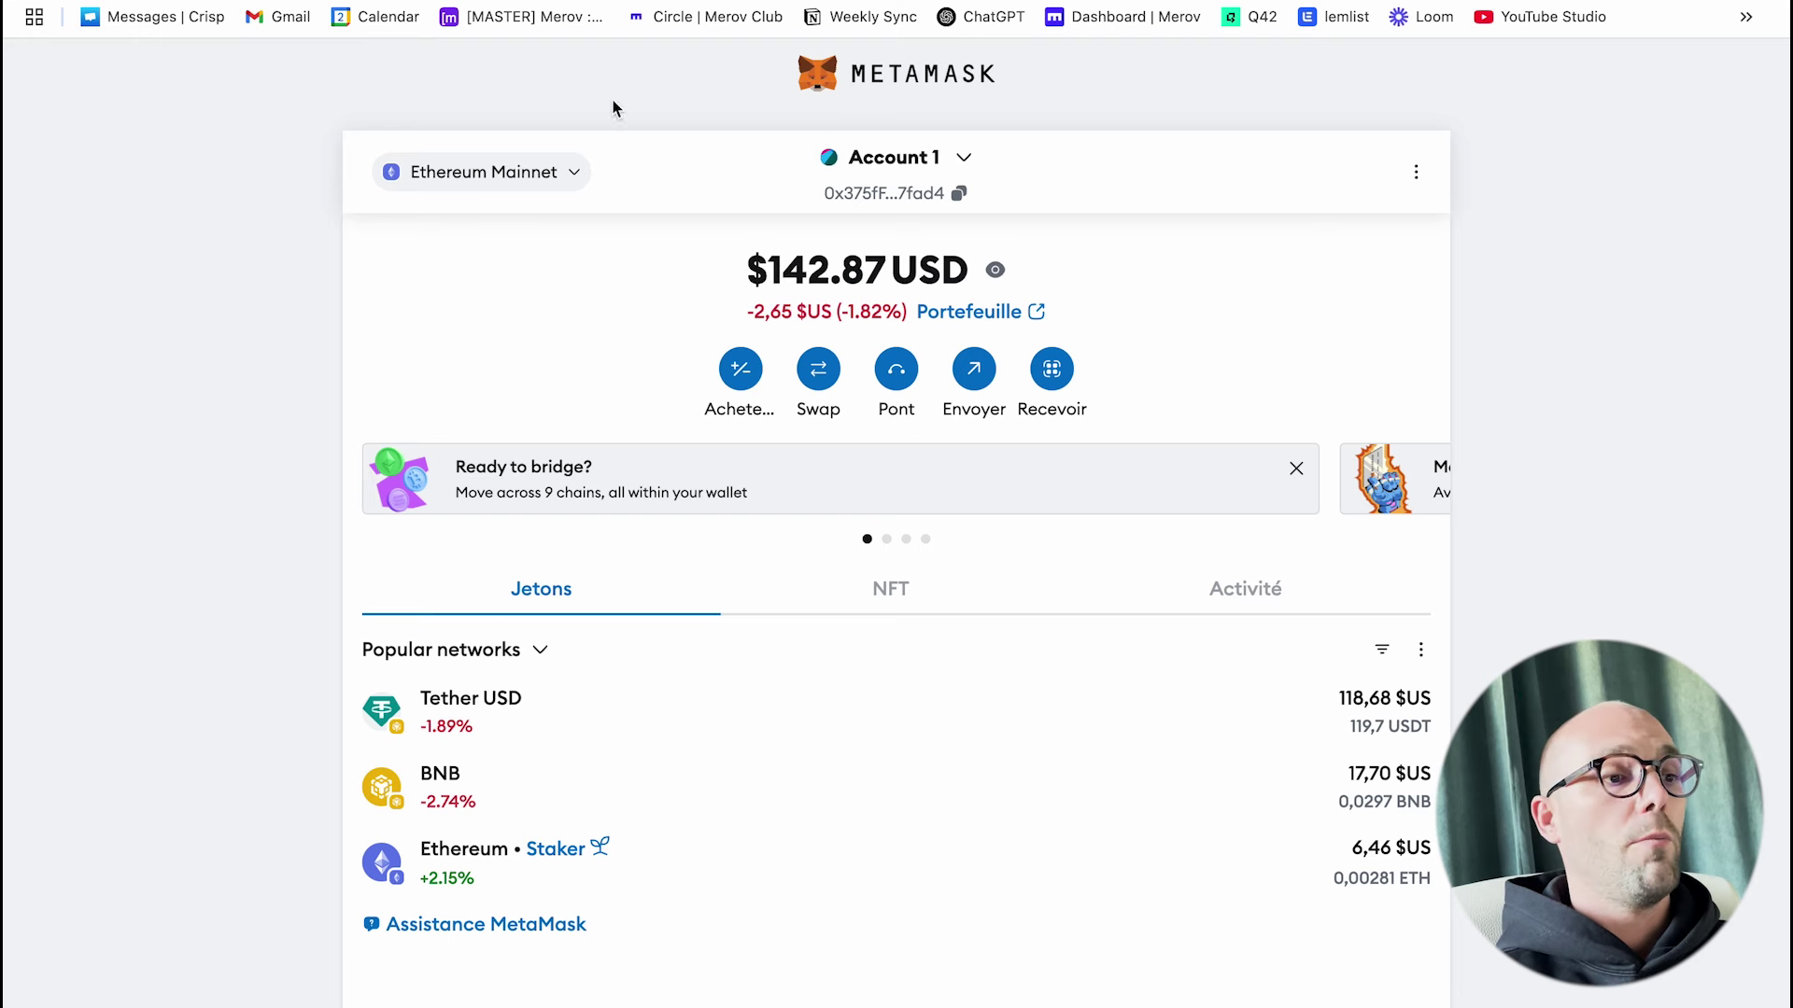
- Add the Avalanche Network C-Chain from the additional networks to the wallet and approve it
click(564, 184)
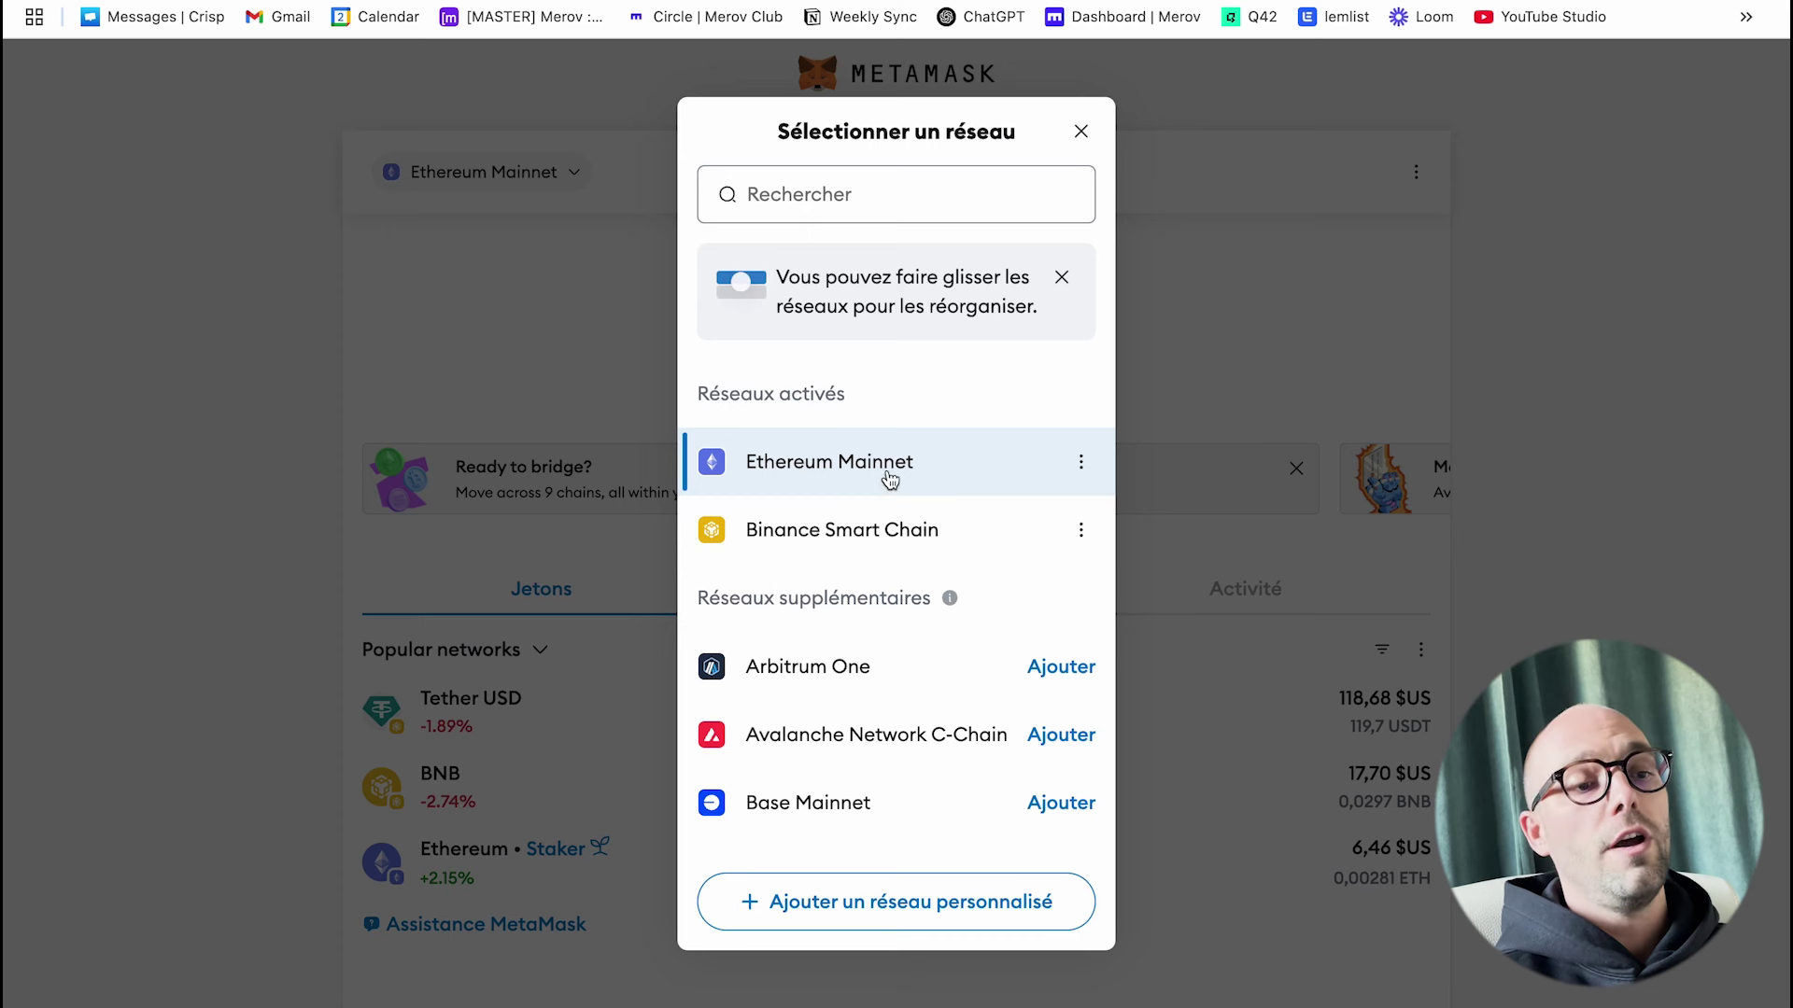
mouse_move(949, 598)
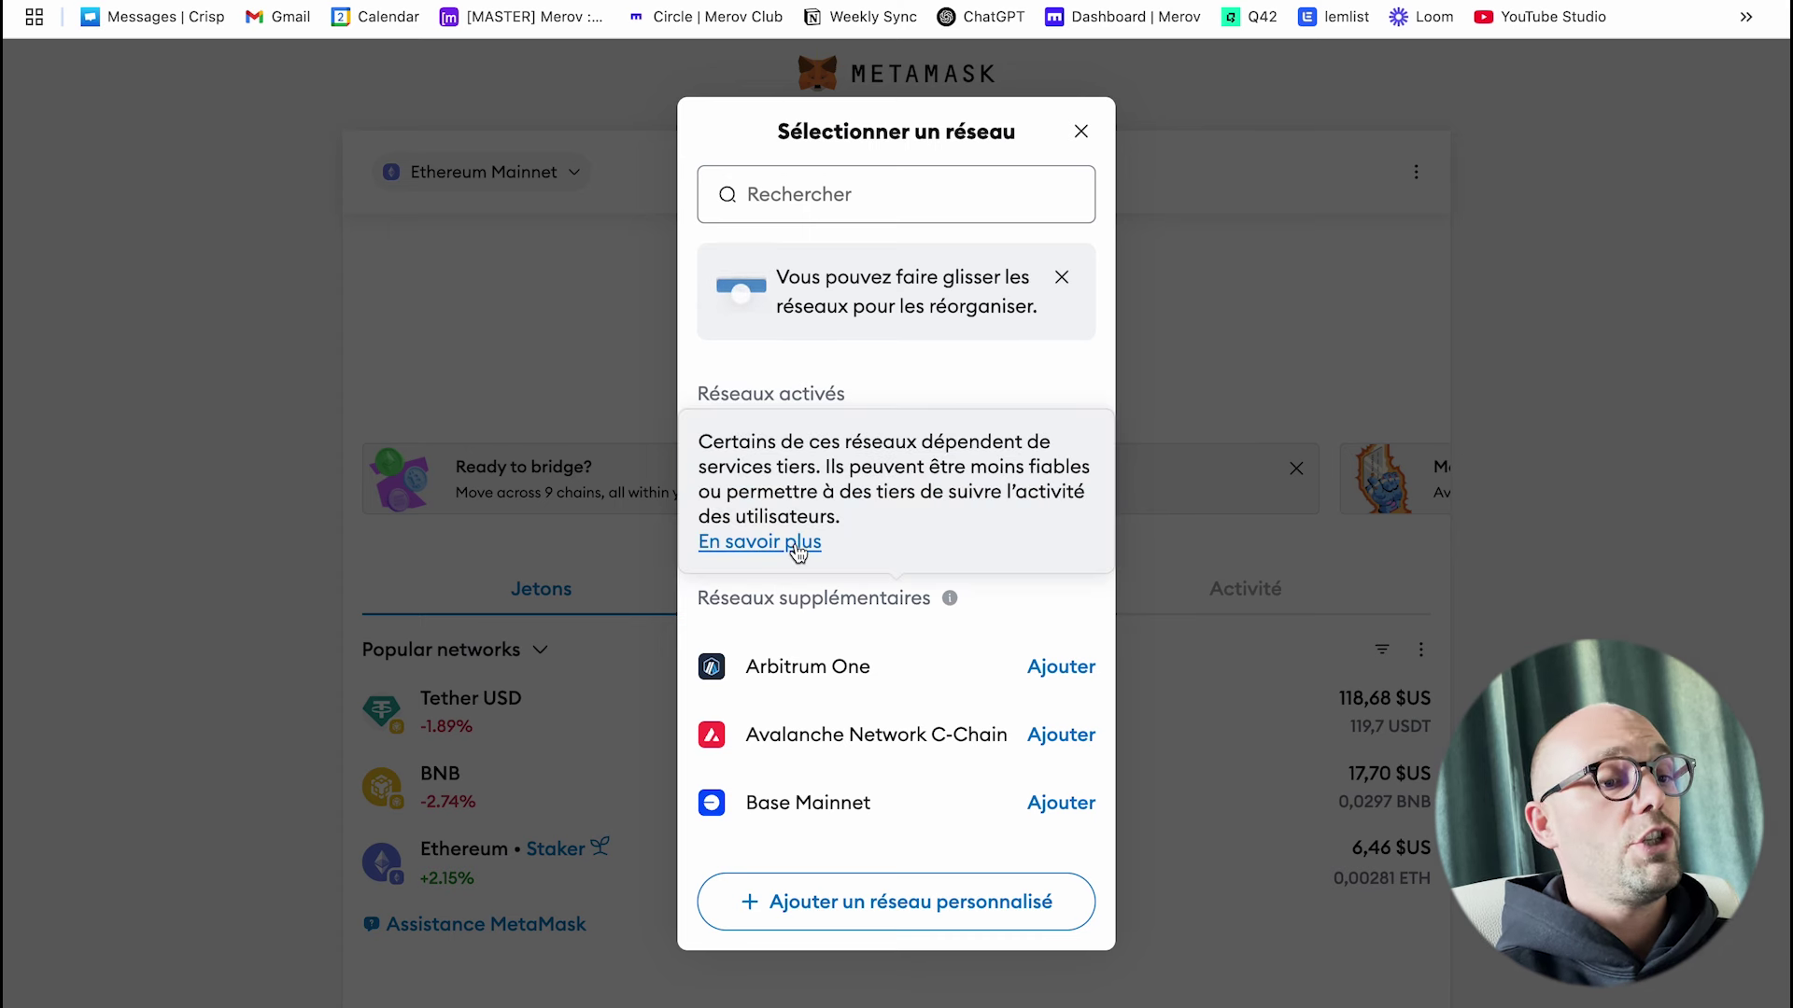
scroll(889, 624, down, 3)
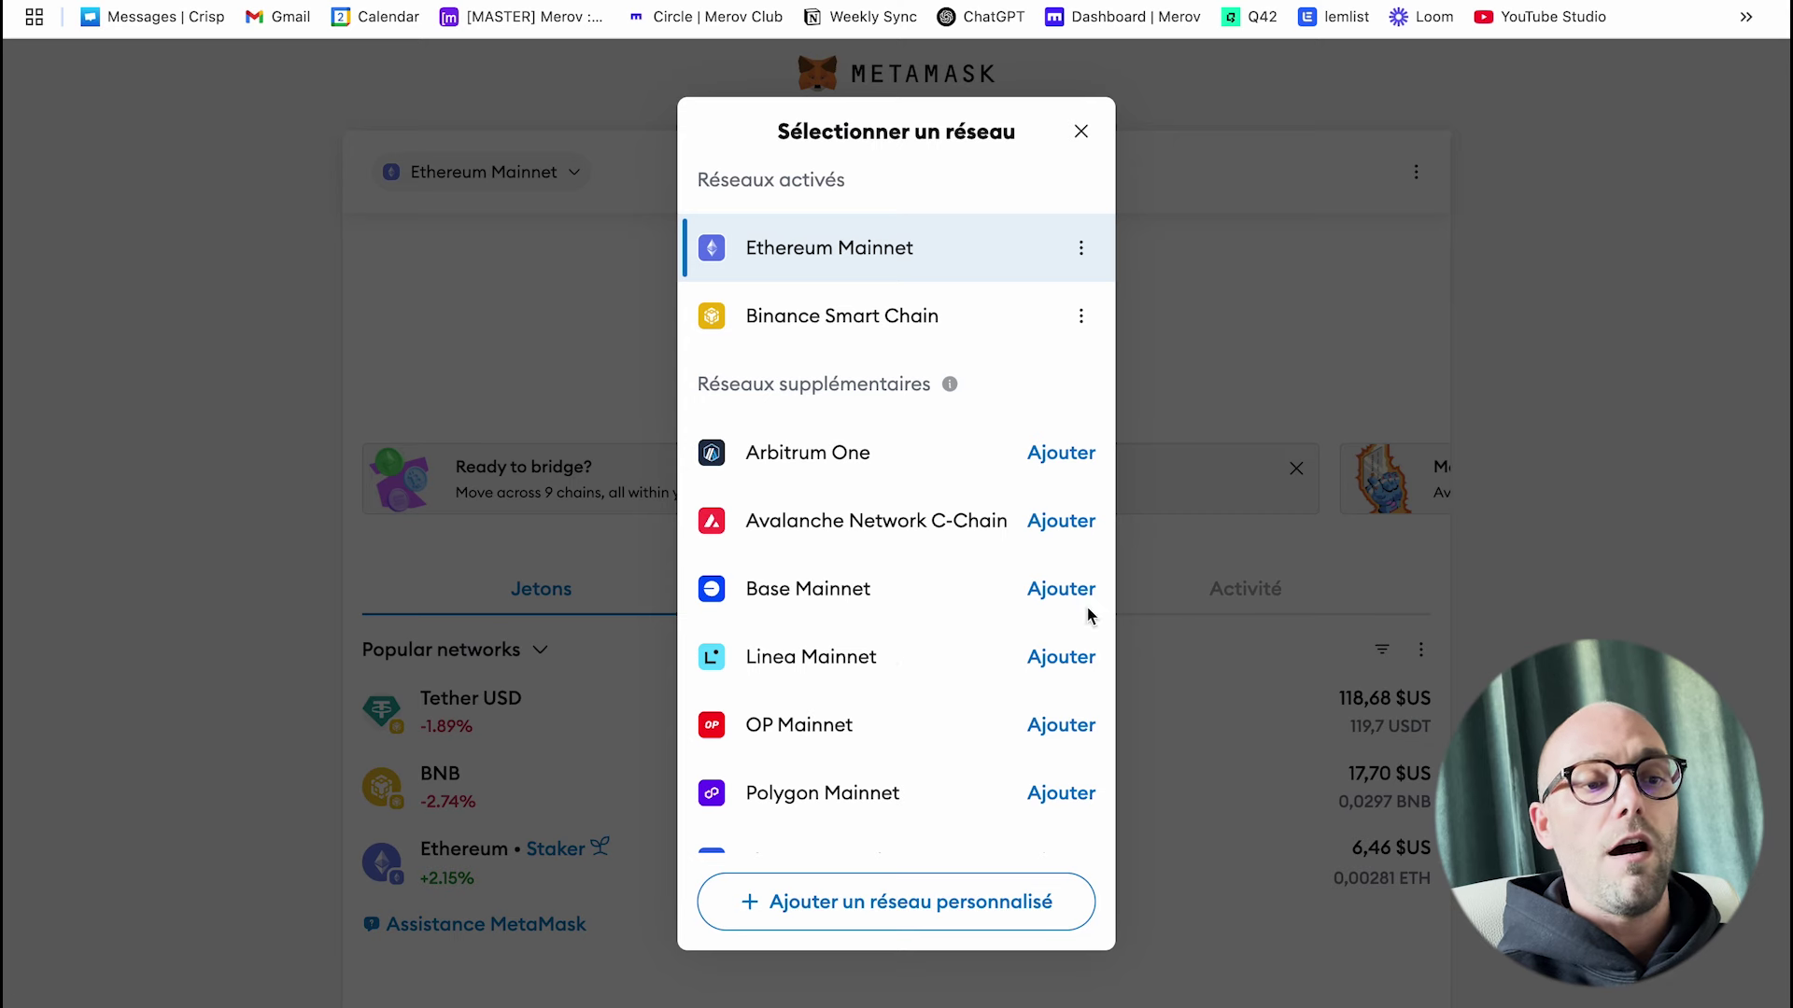
click(1077, 529)
click(1016, 849)
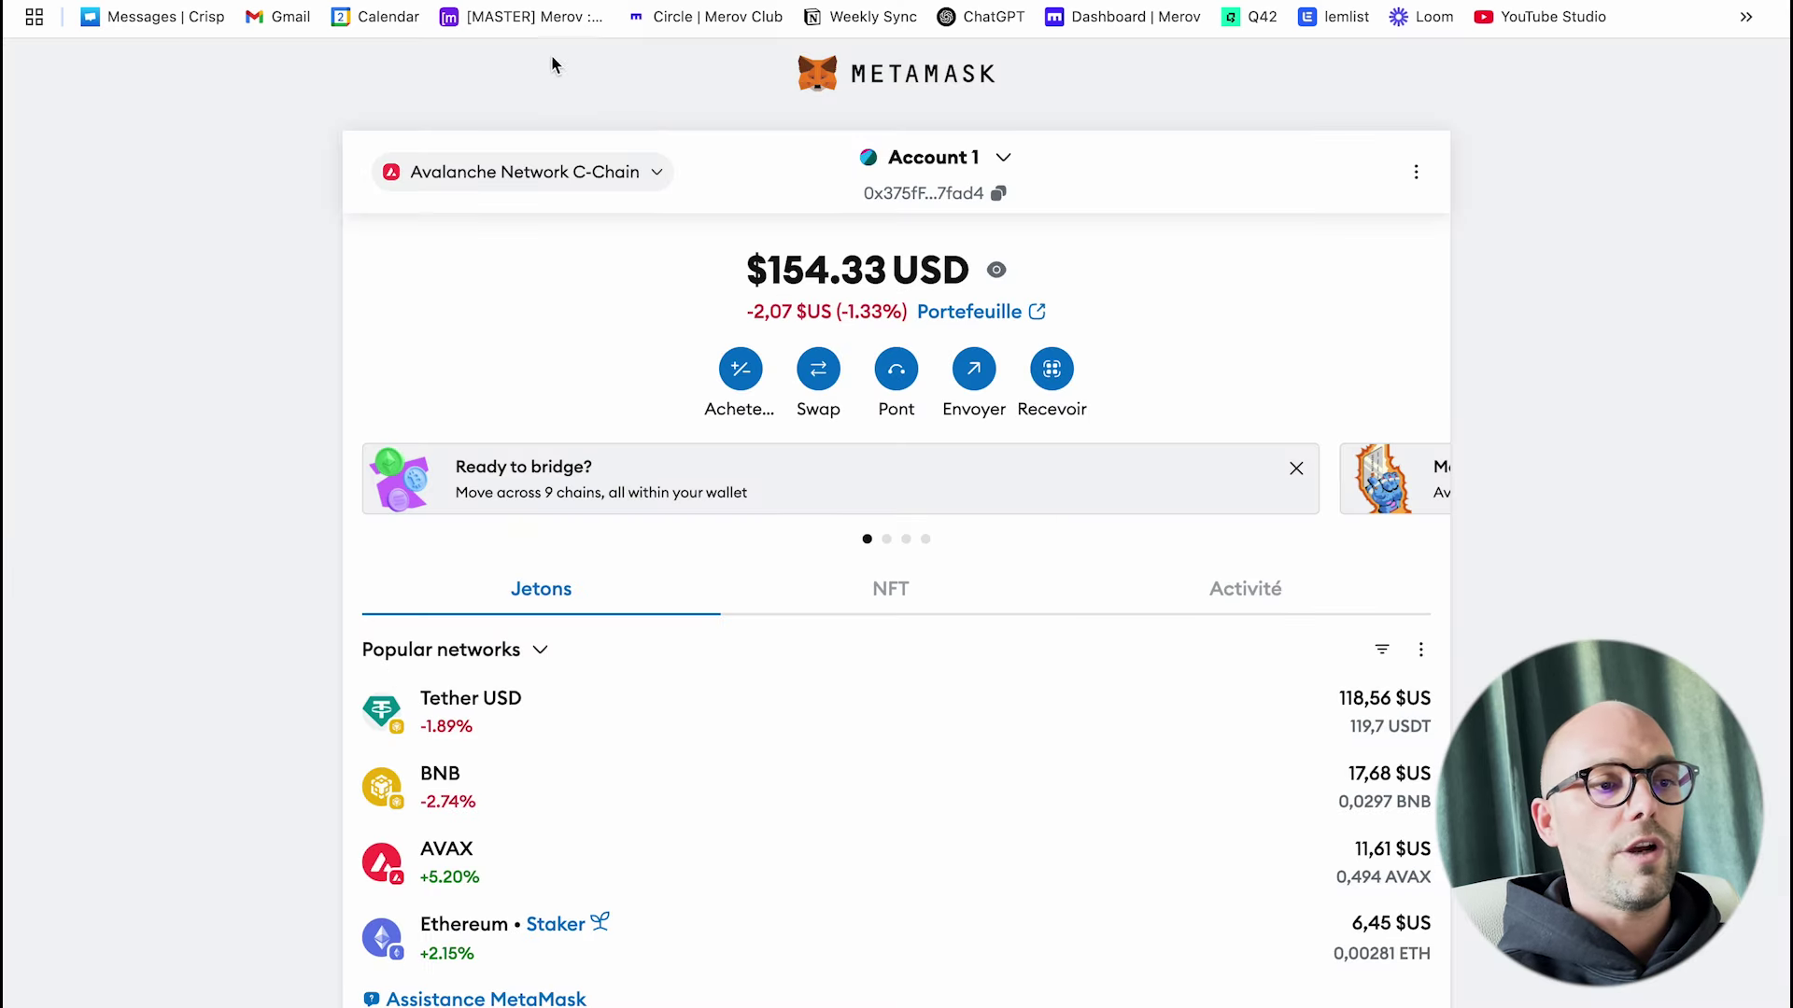
- Switch the wallet's active network to Ethereum Mainnet
click(657, 173)
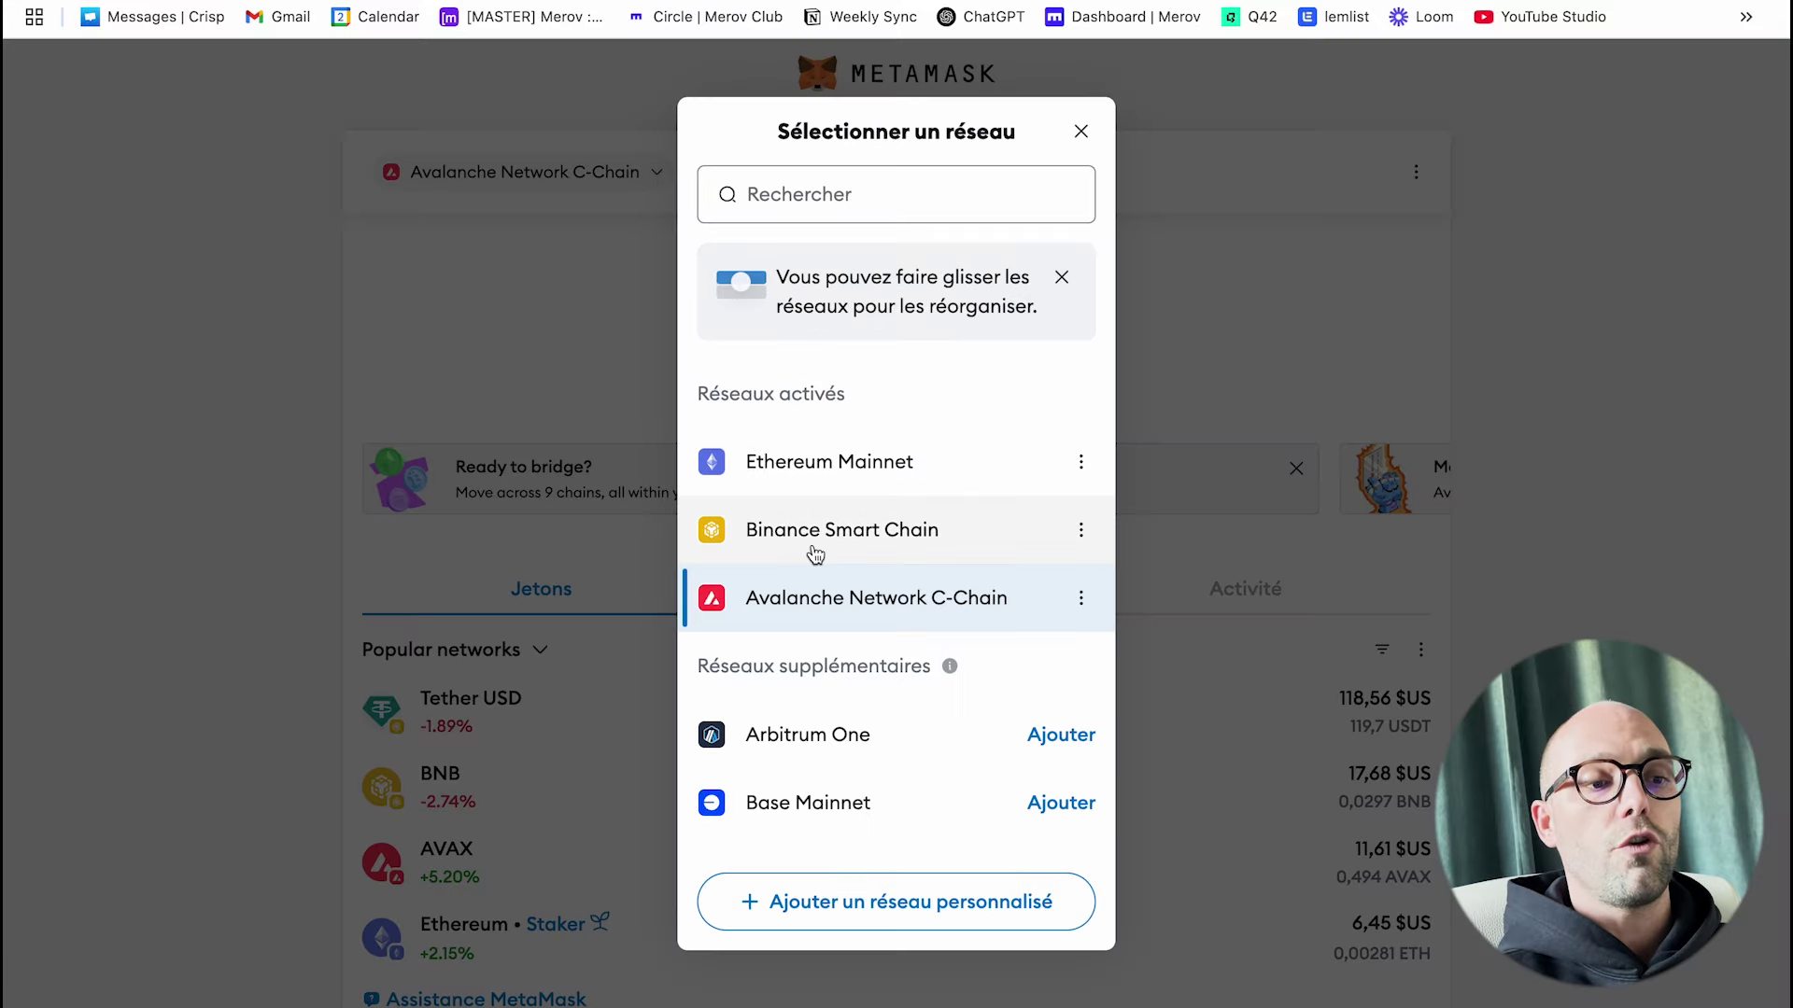
click(850, 481)
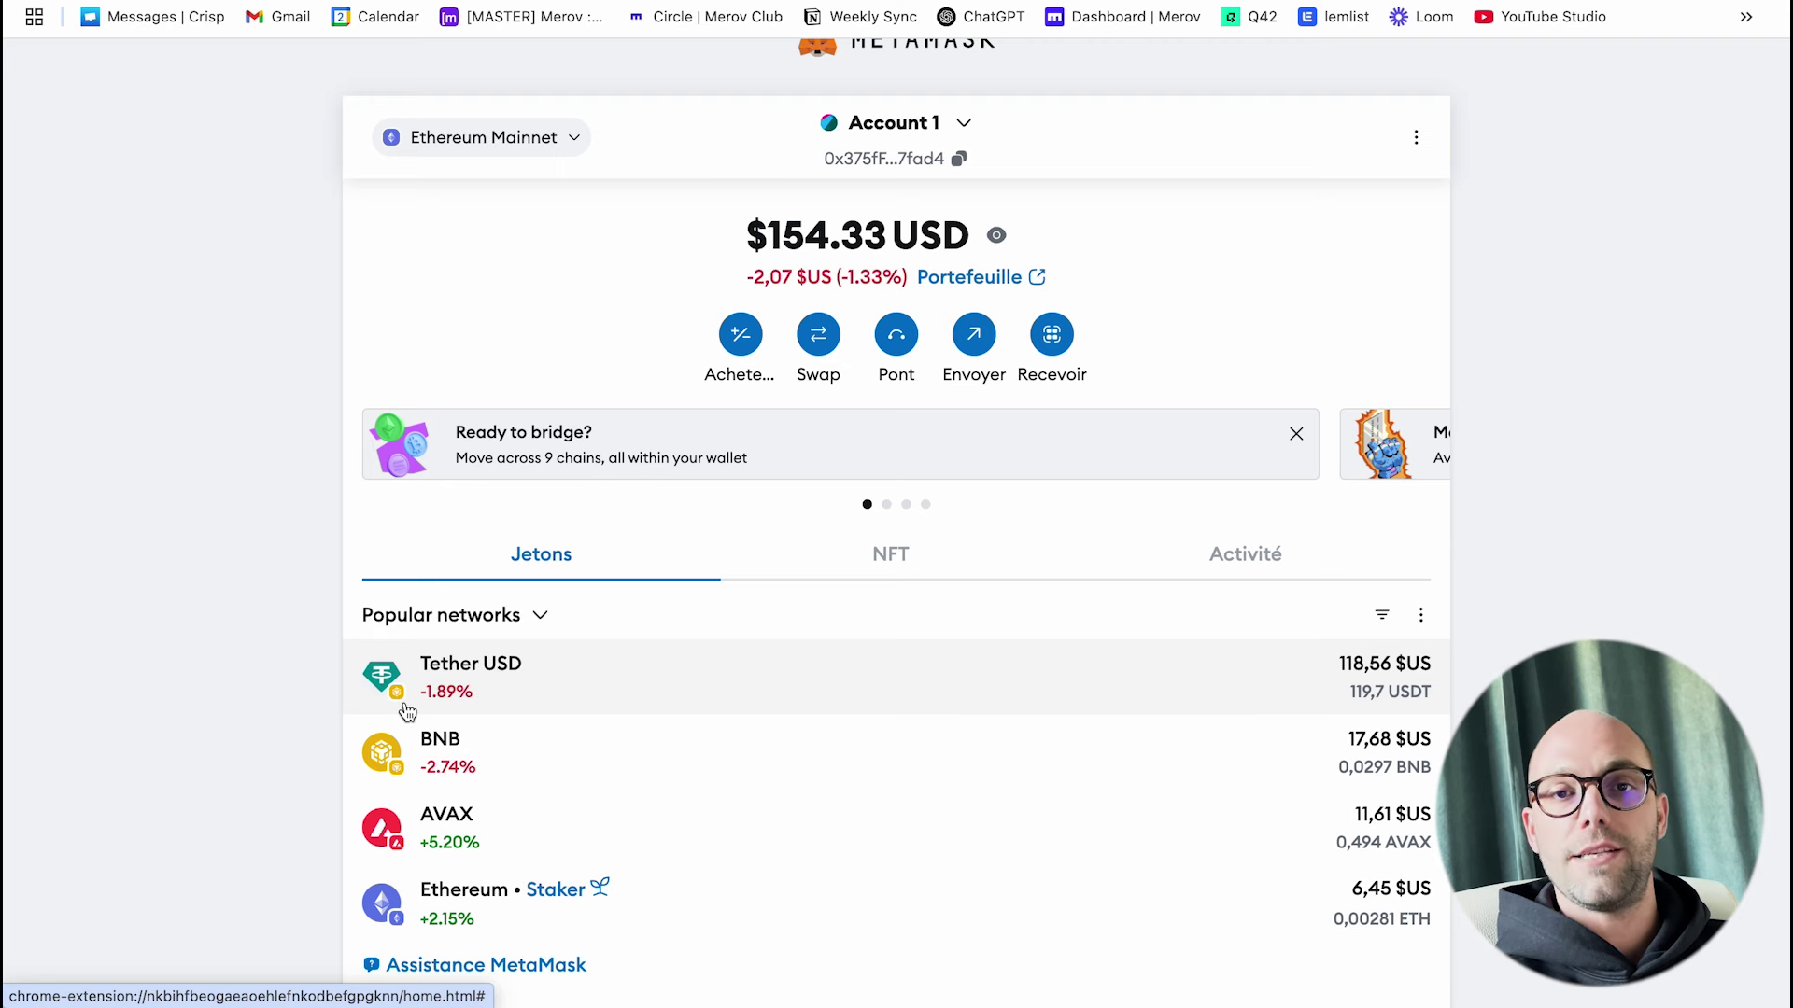
- Set up a bridge from USDT on Binance Smart Chain to USDT on Ethereum
scroll(254, 602, up, 1)
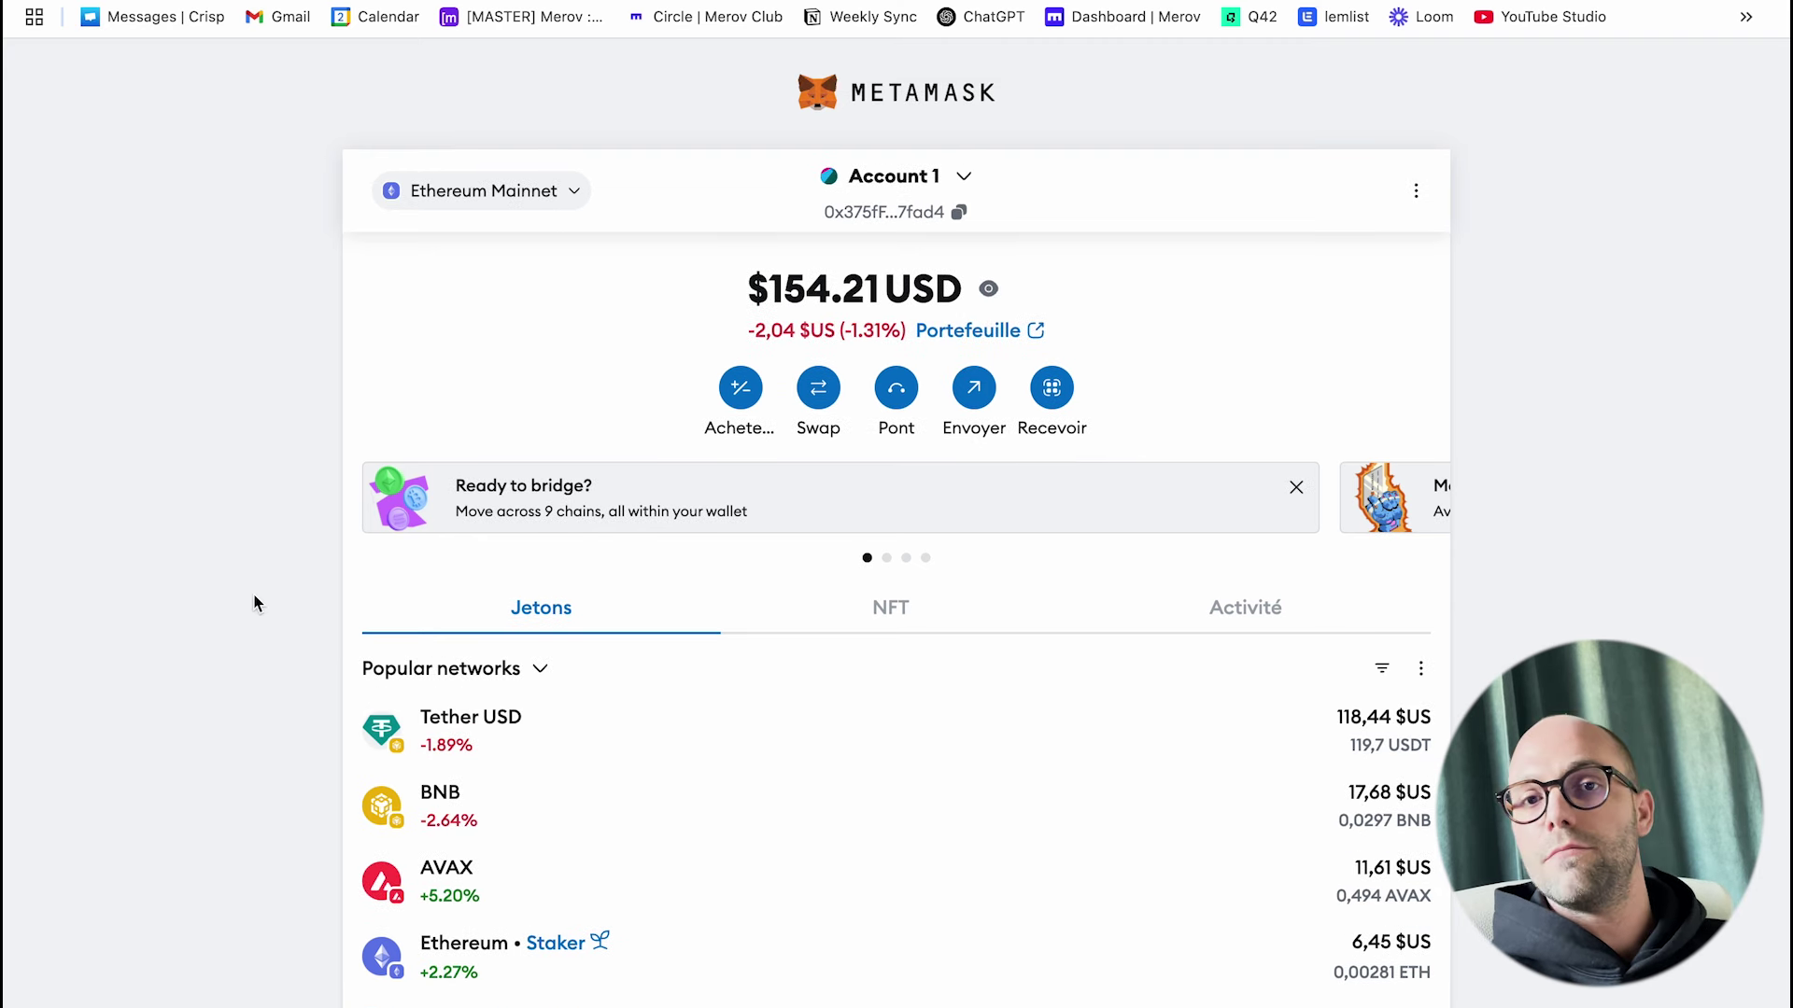
click(896, 390)
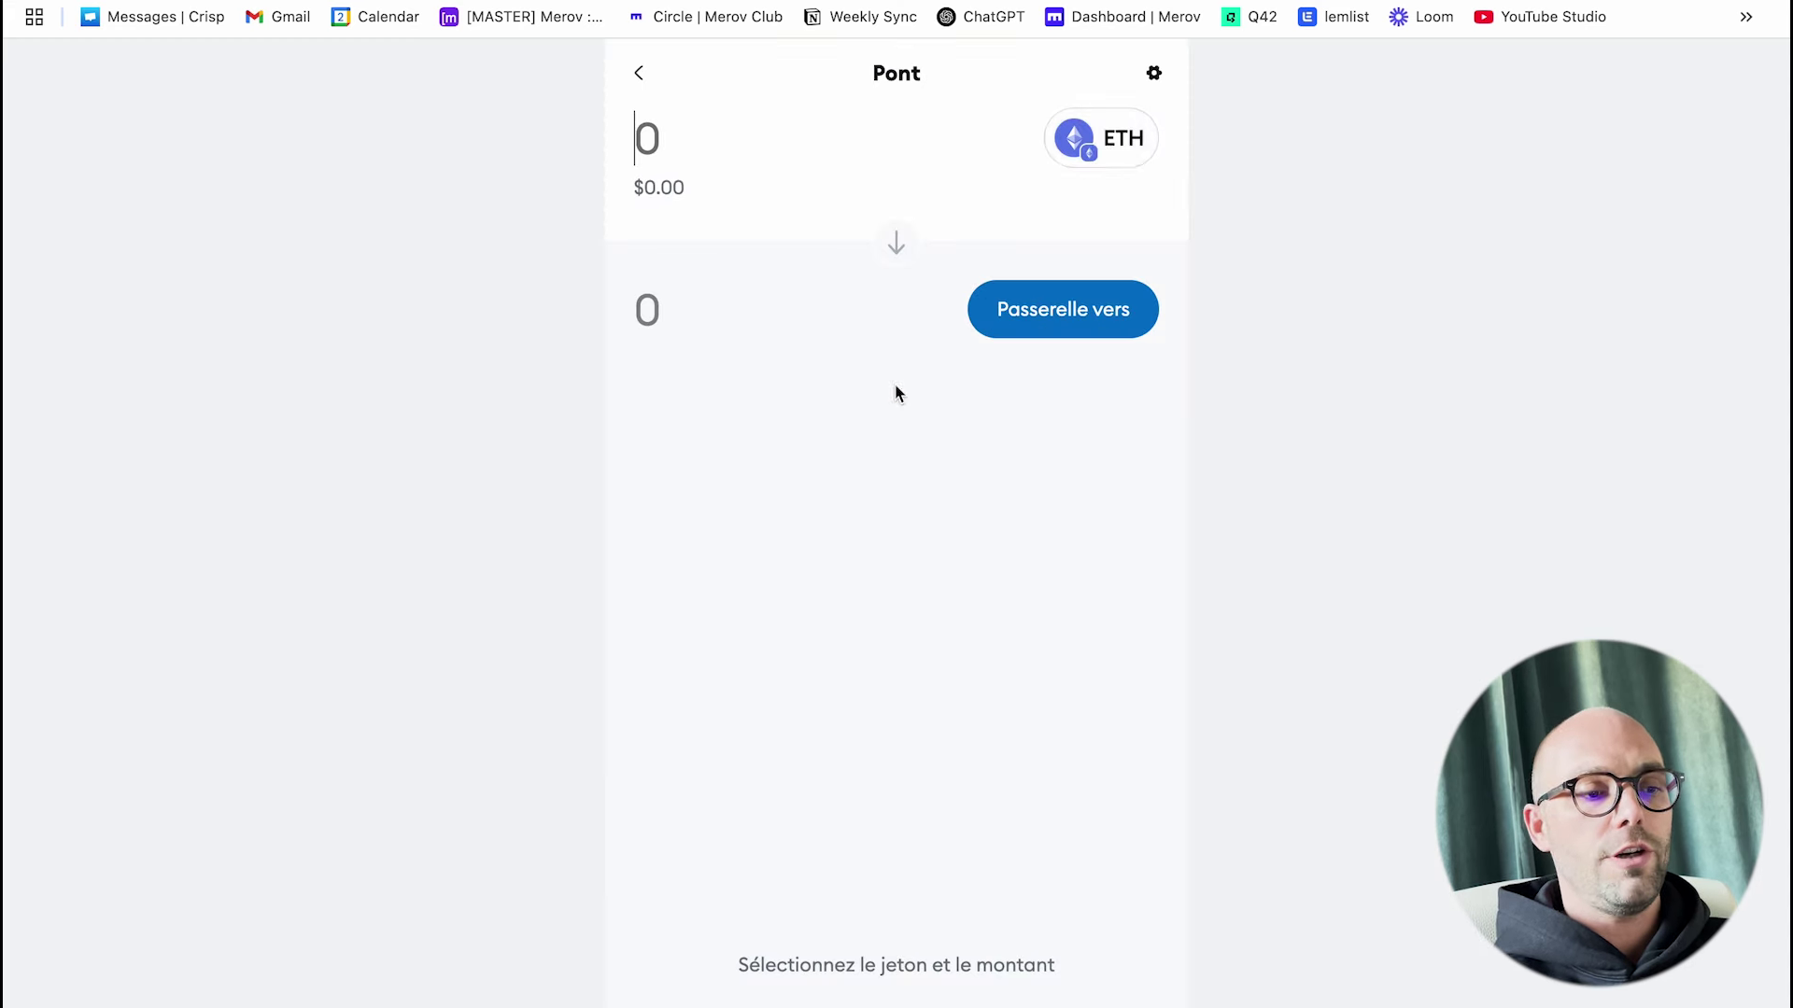
click(1098, 138)
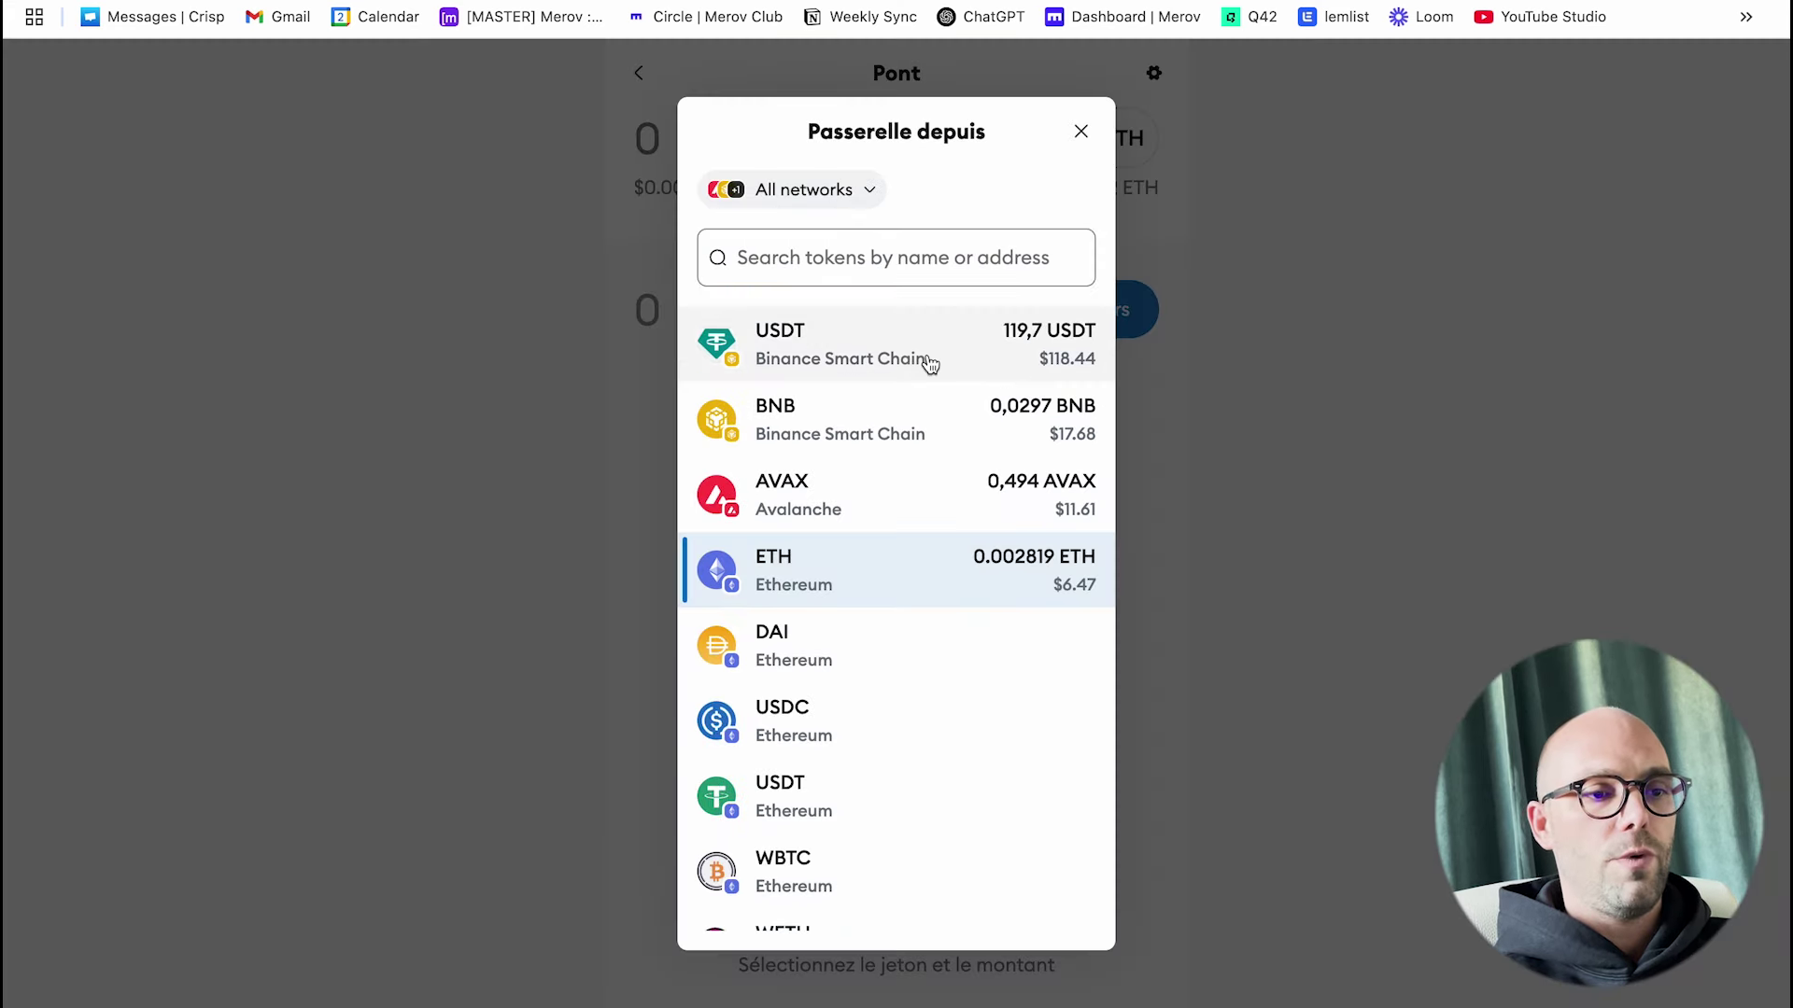
click(922, 361)
click(1065, 313)
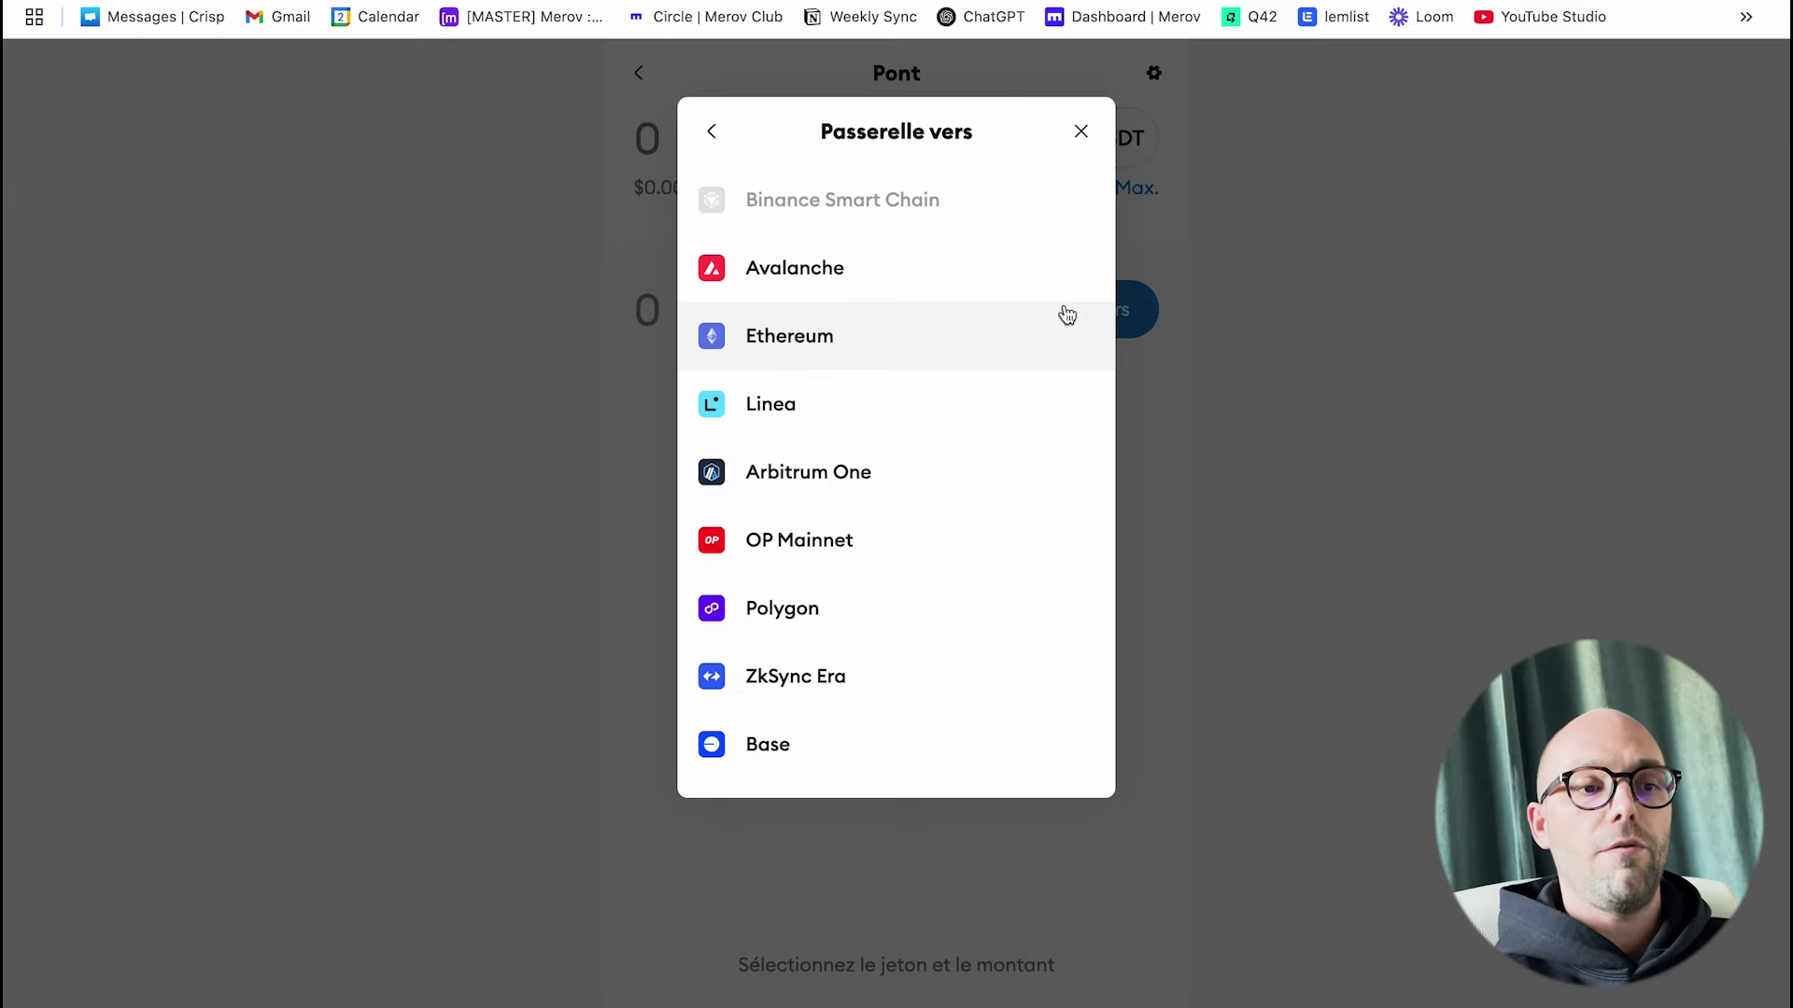
click(1067, 315)
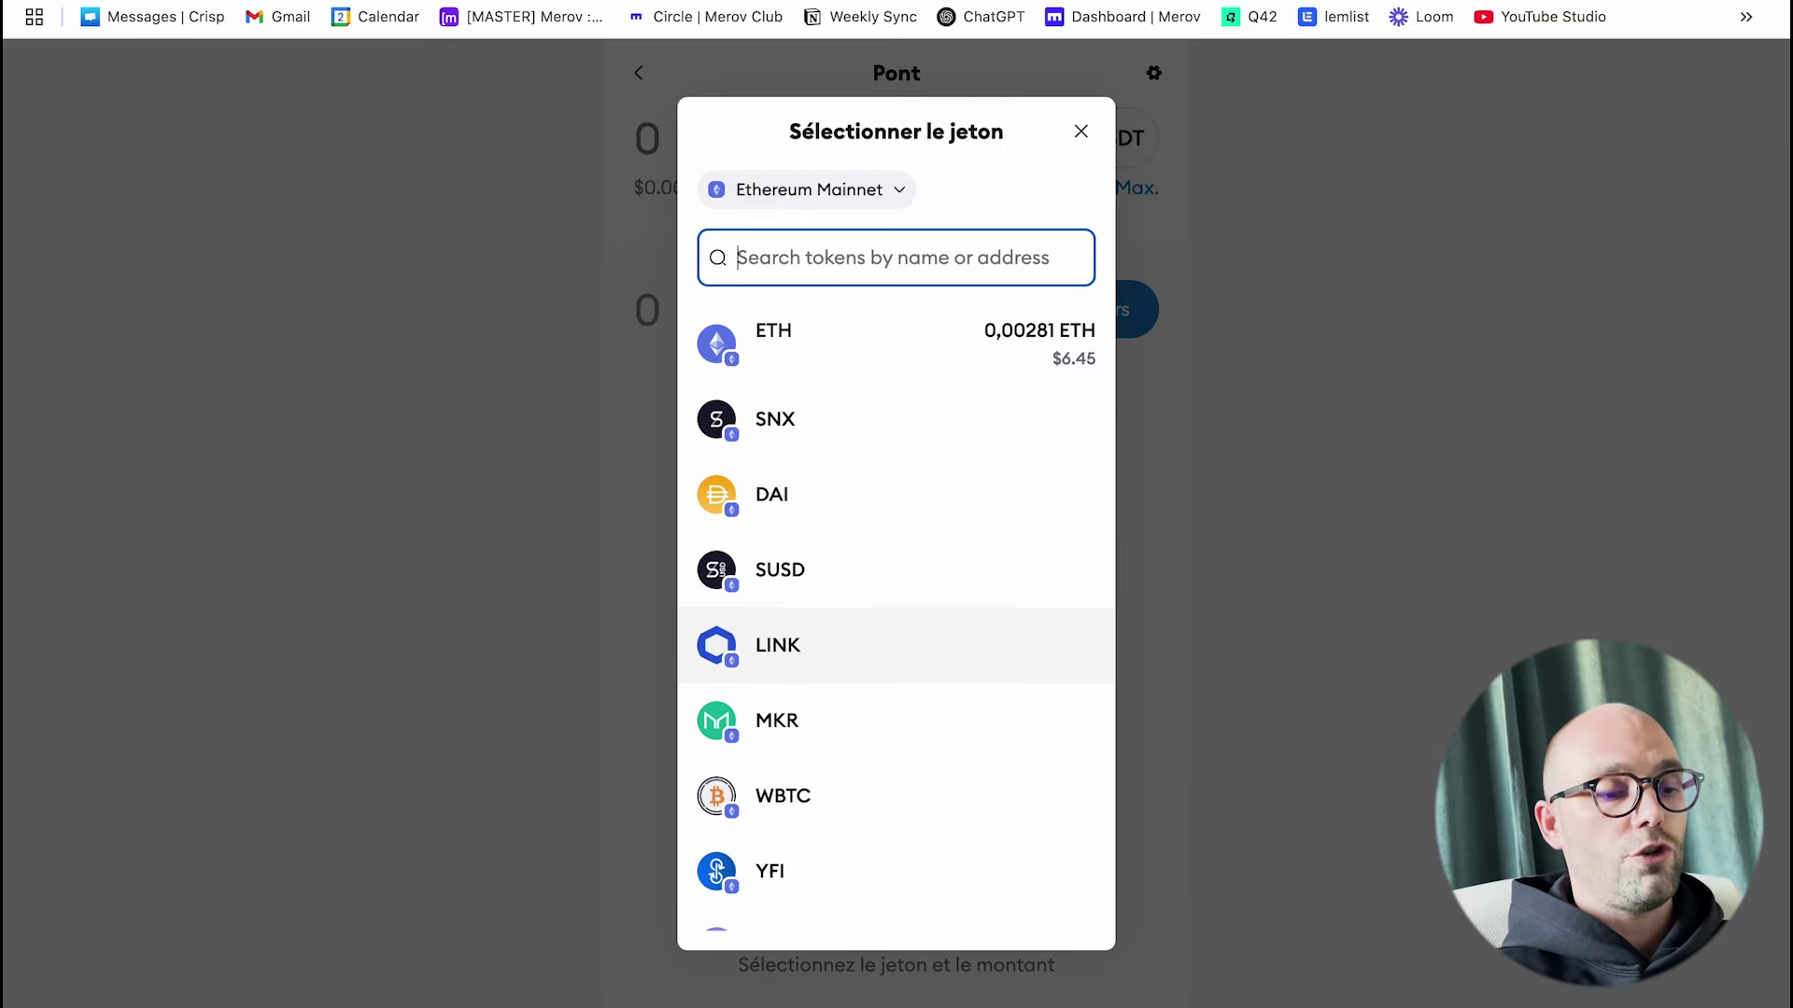
text(usdt)
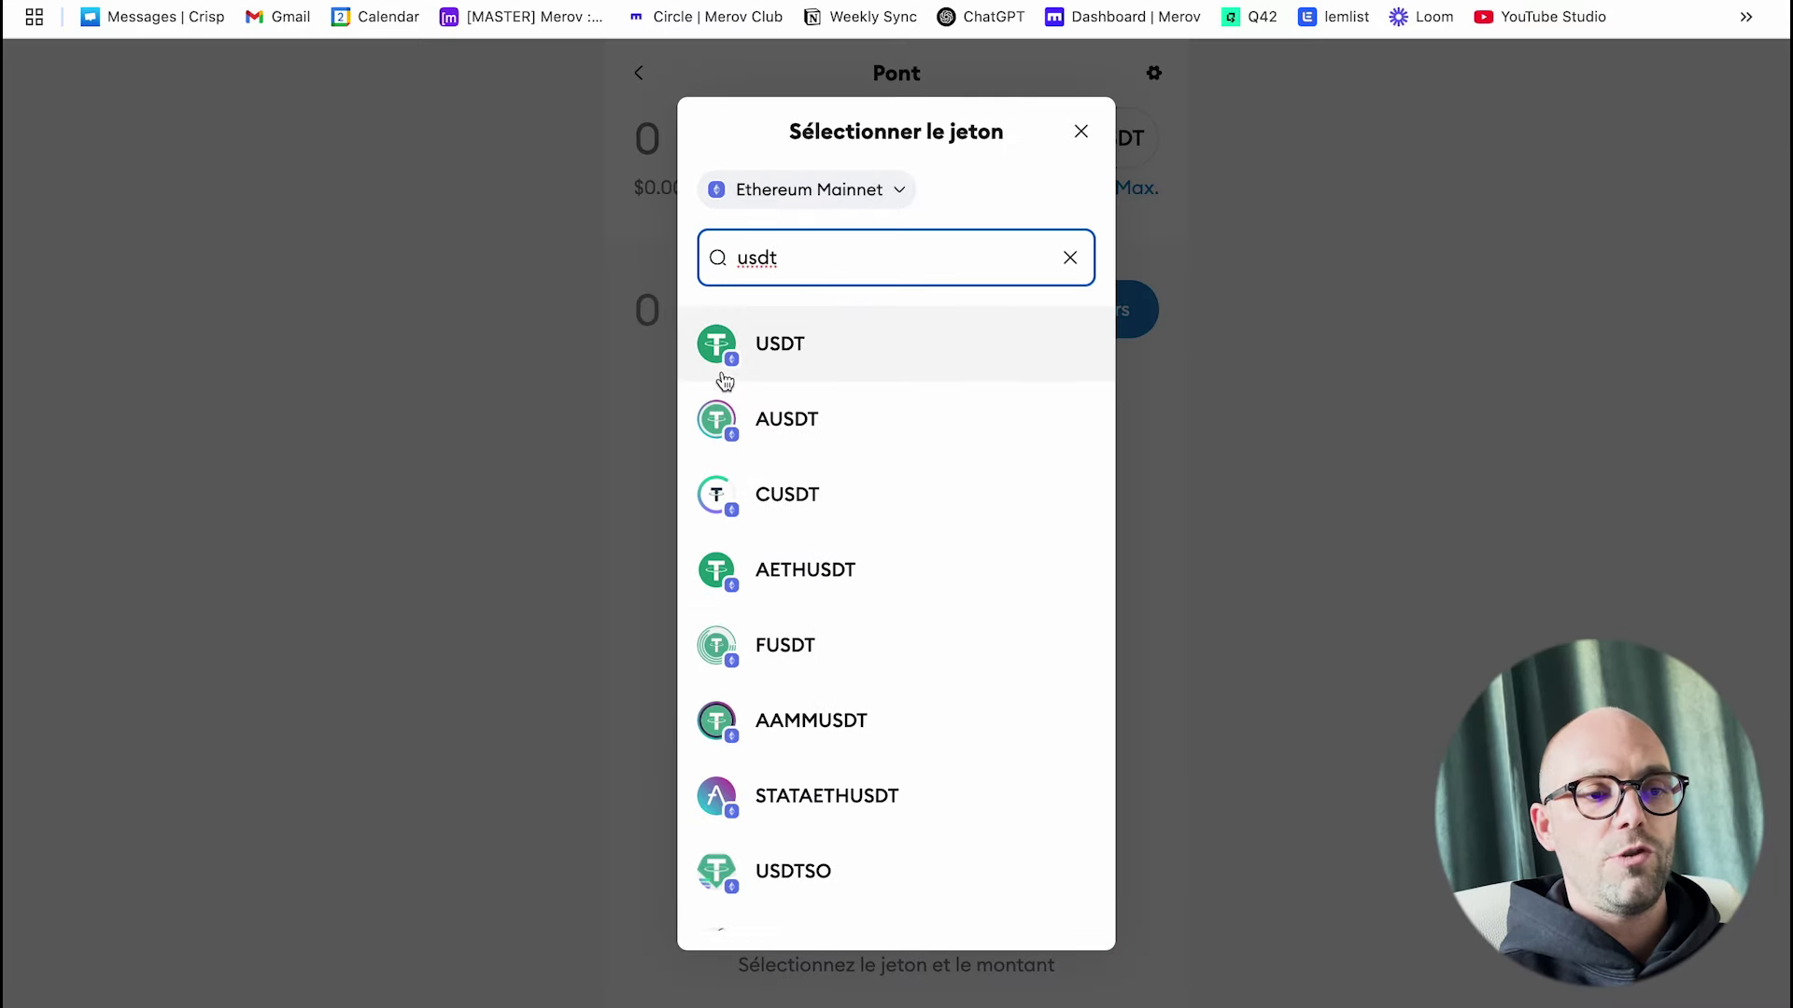
click(885, 352)
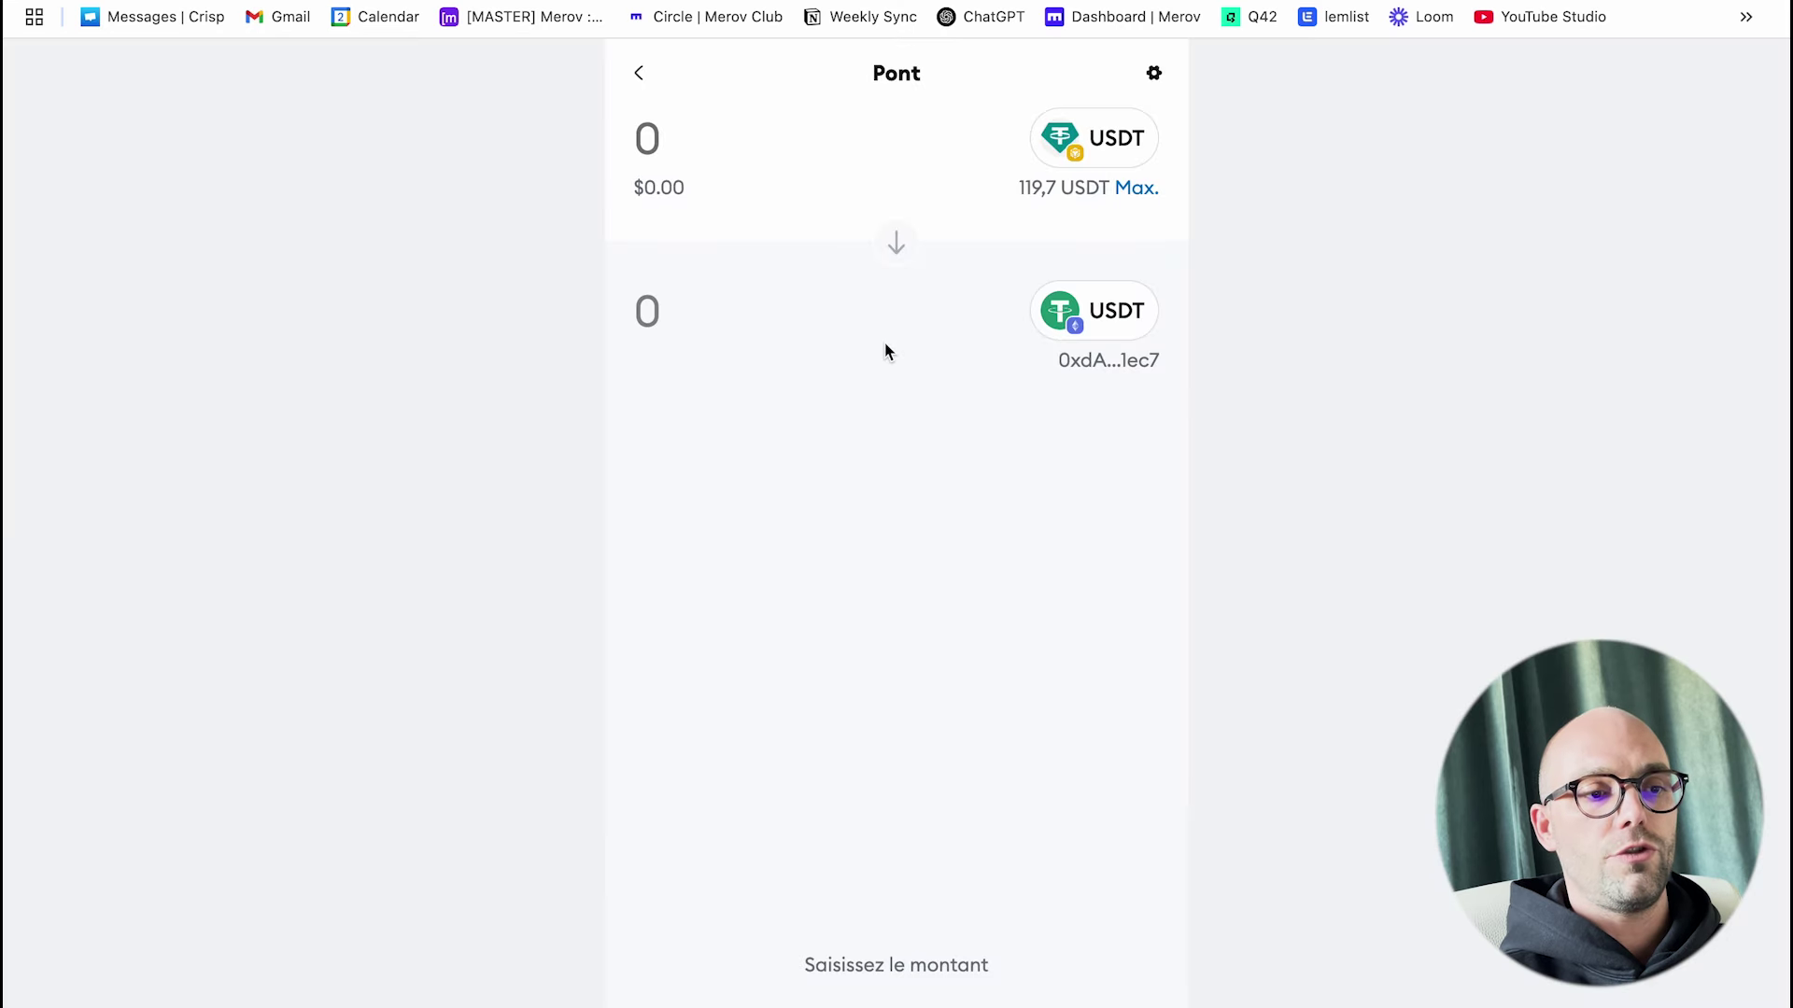
- Set the bridge amount to 10 USDT and submit the transfer
click(689, 159)
text(10)
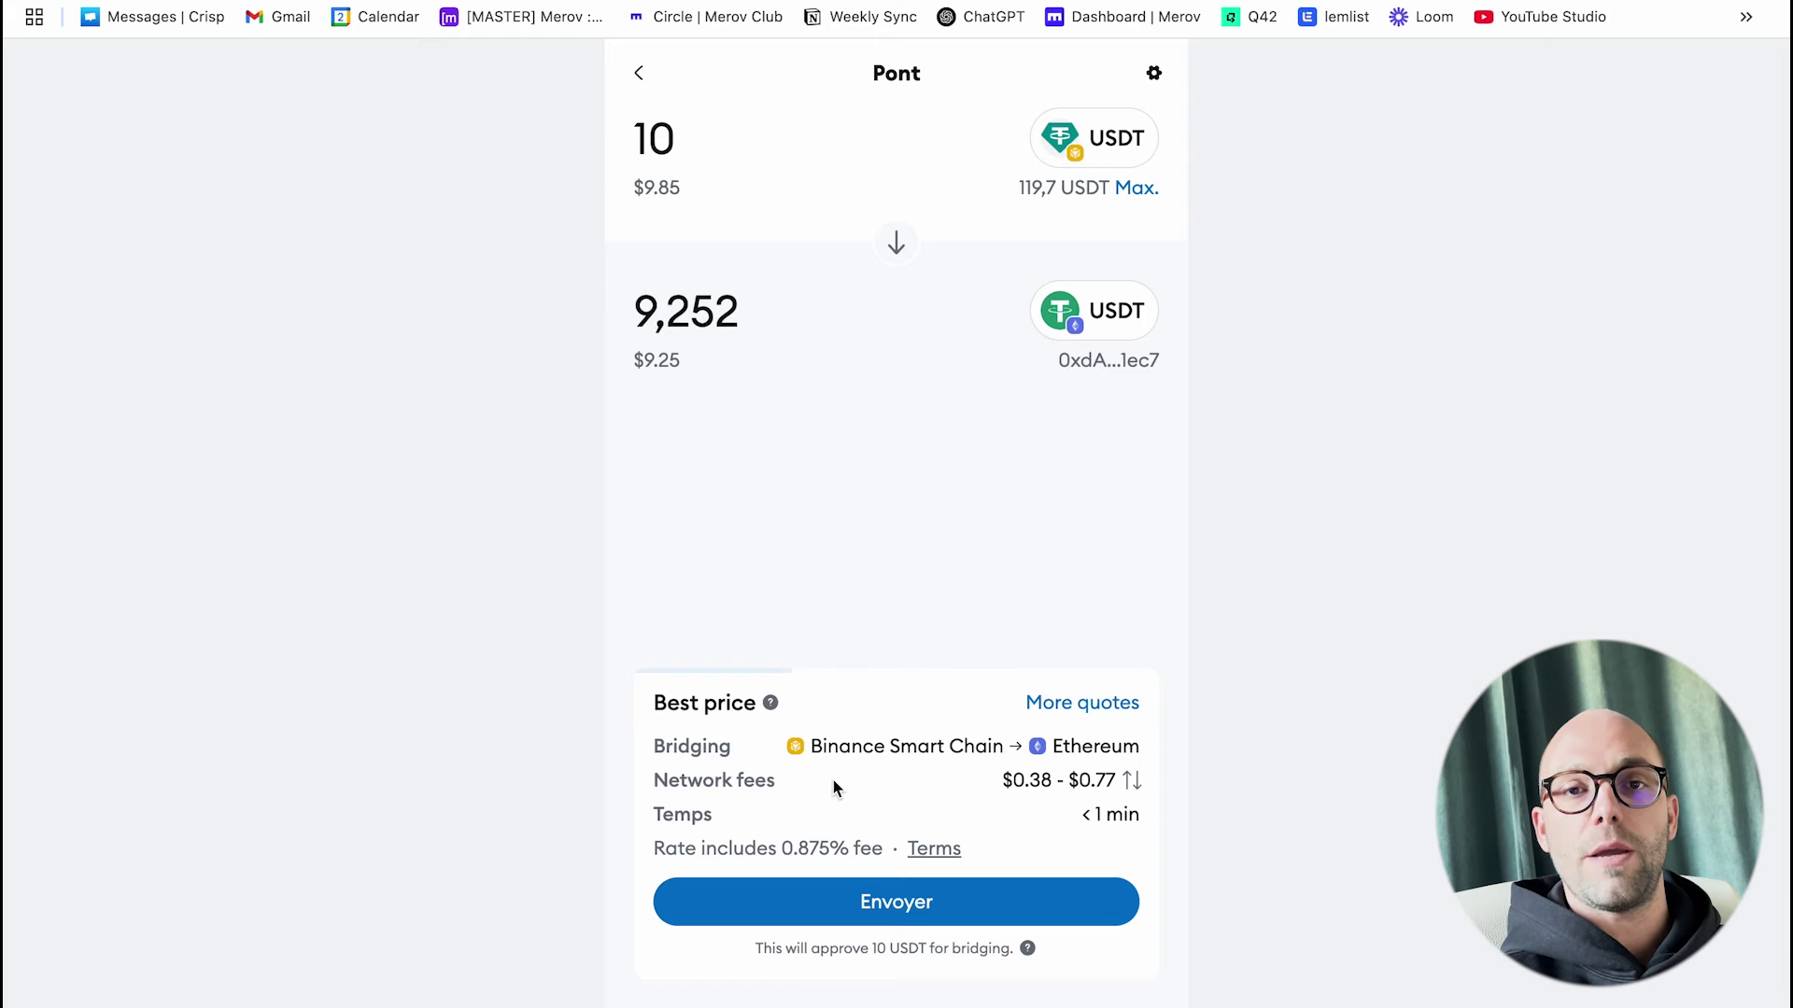
click(866, 910)
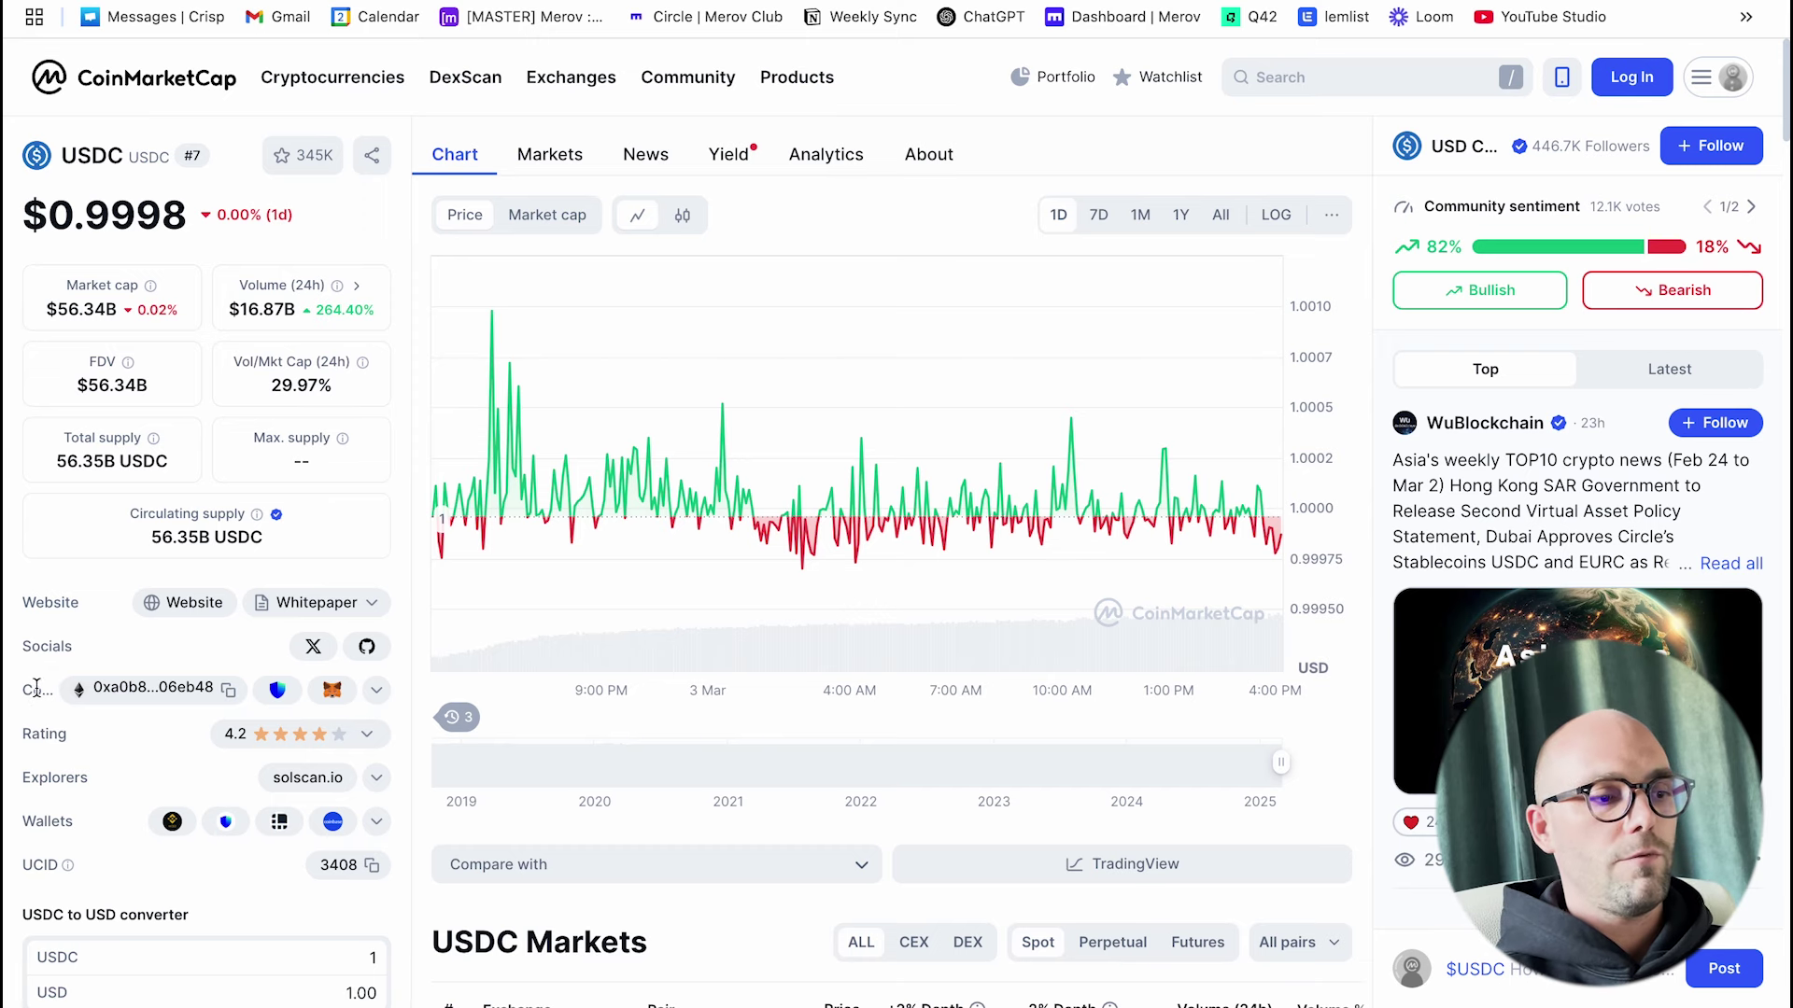
- Copy the BNB Smart Chain (BEP20) contract address of USDC from its CoinMarketCap page
click(377, 692)
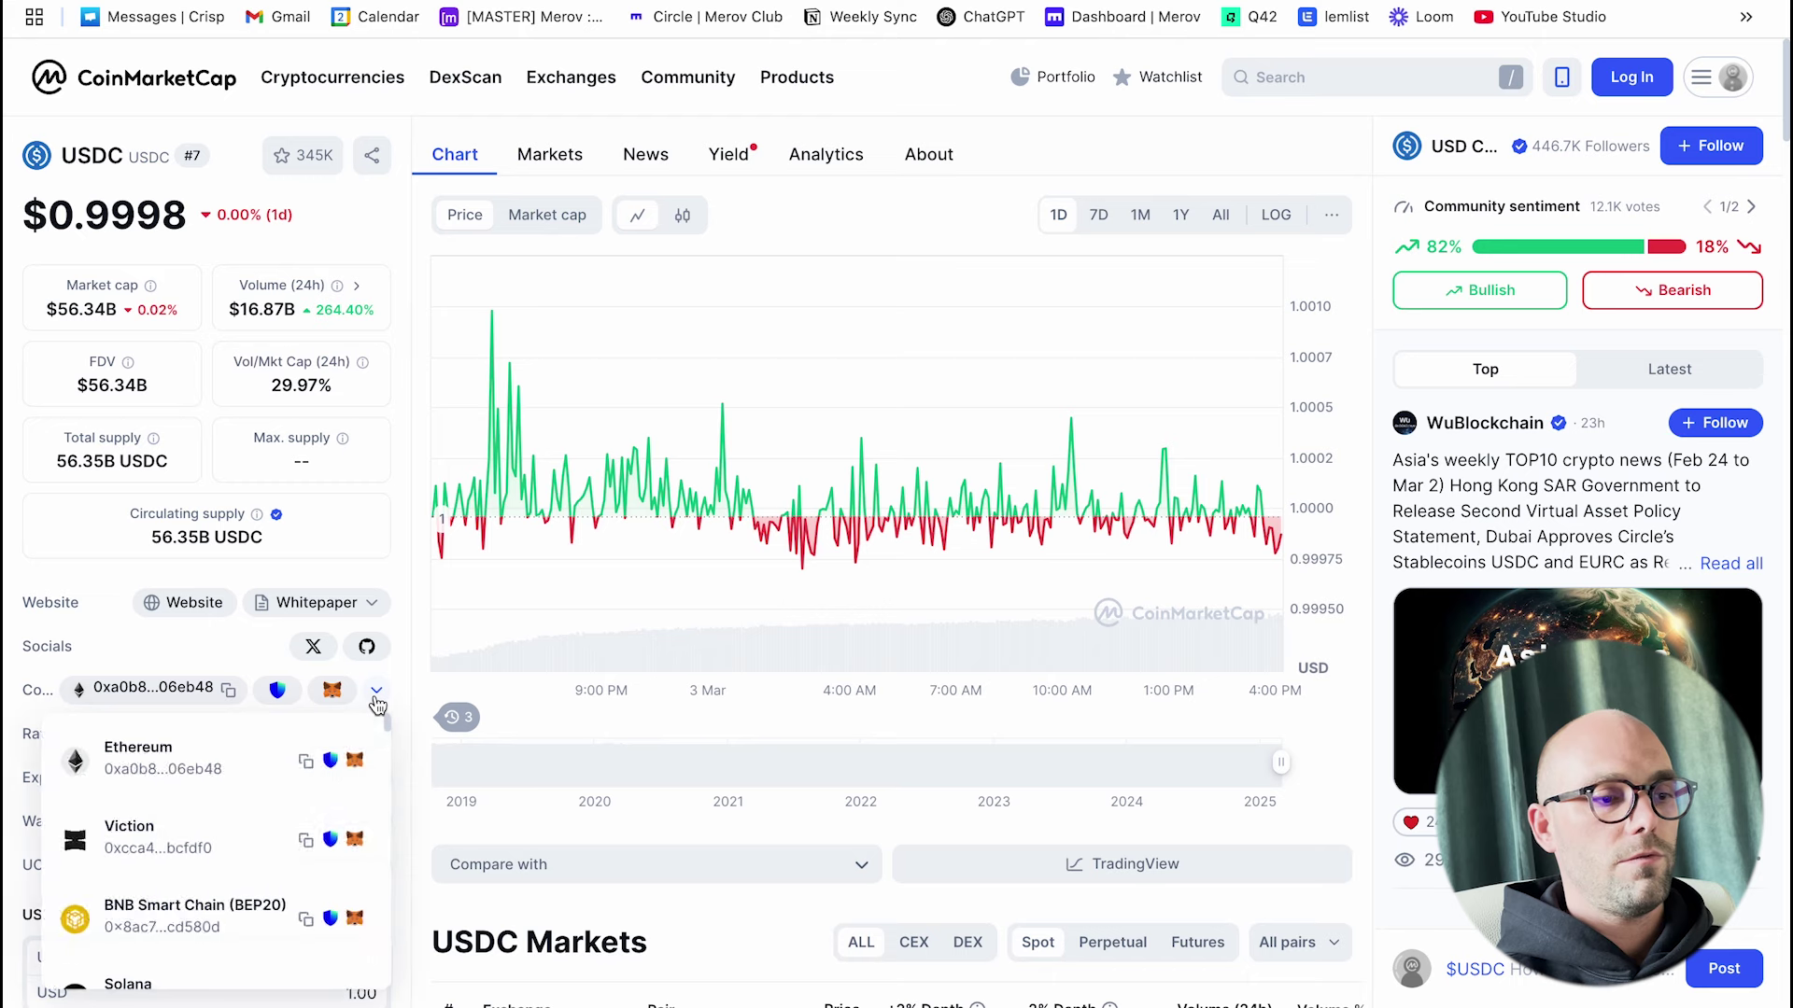
scroll(250, 828, down, 2)
scroll(252, 829, up, 2)
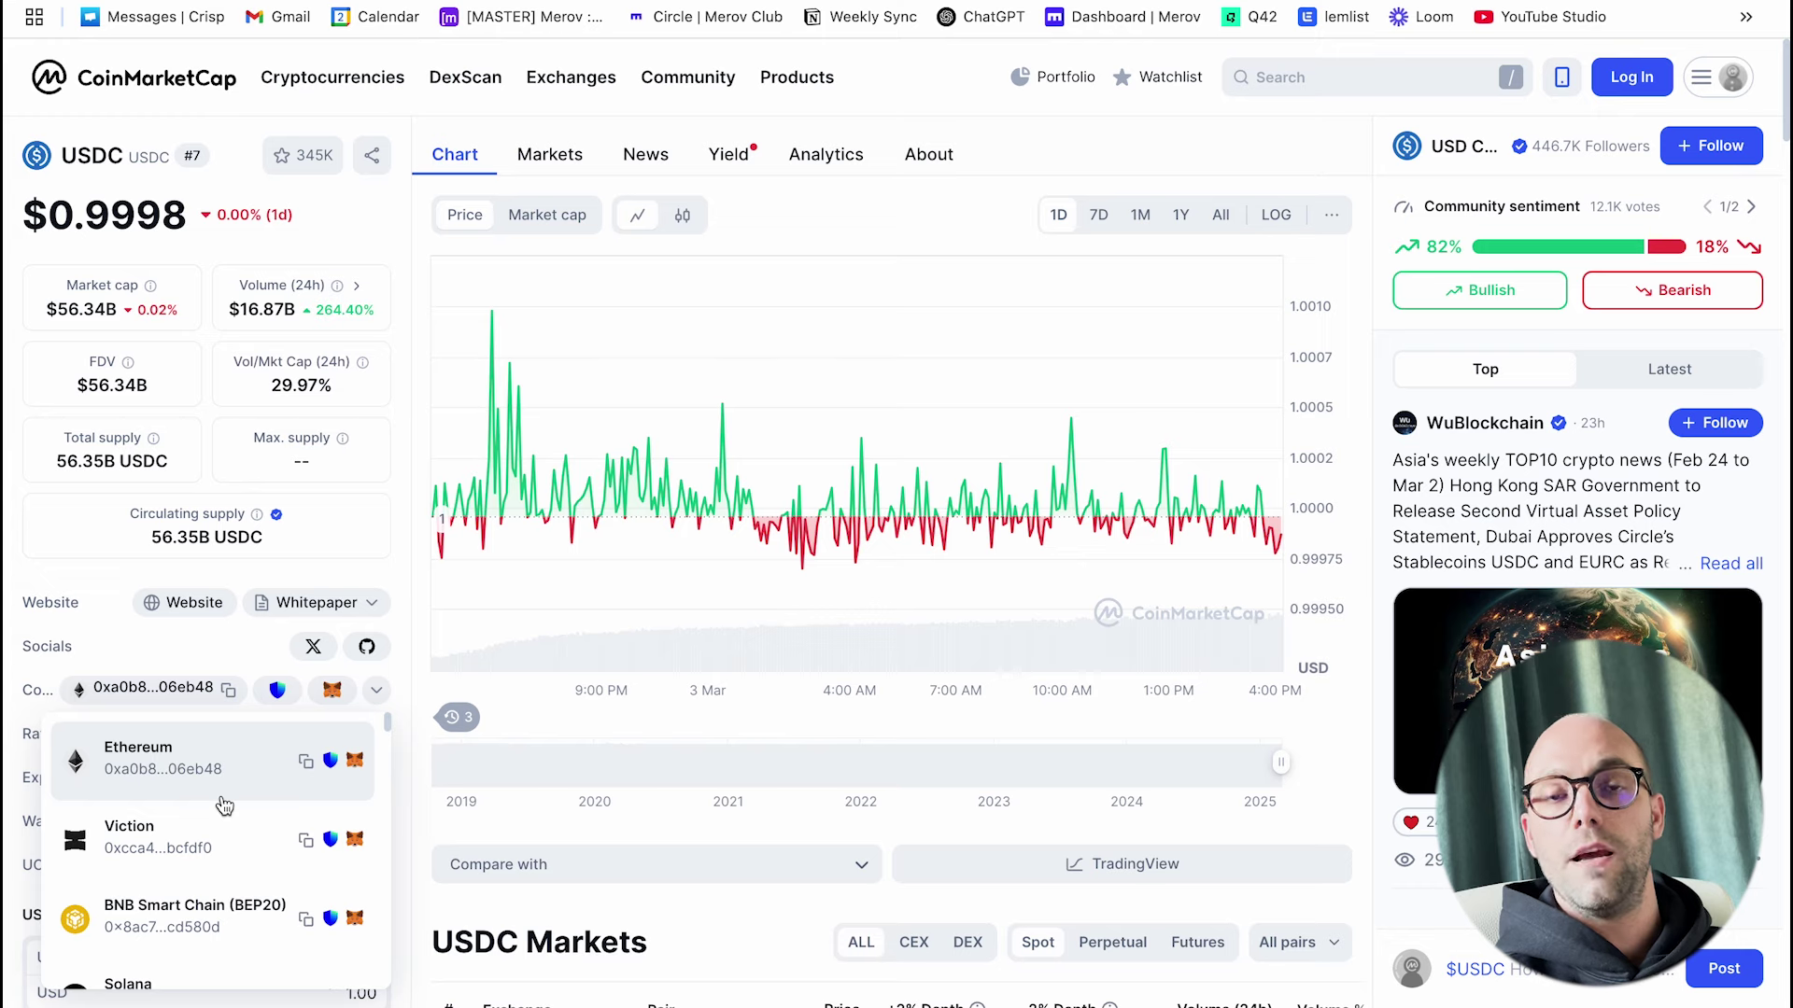
scroll(224, 806, down, 1)
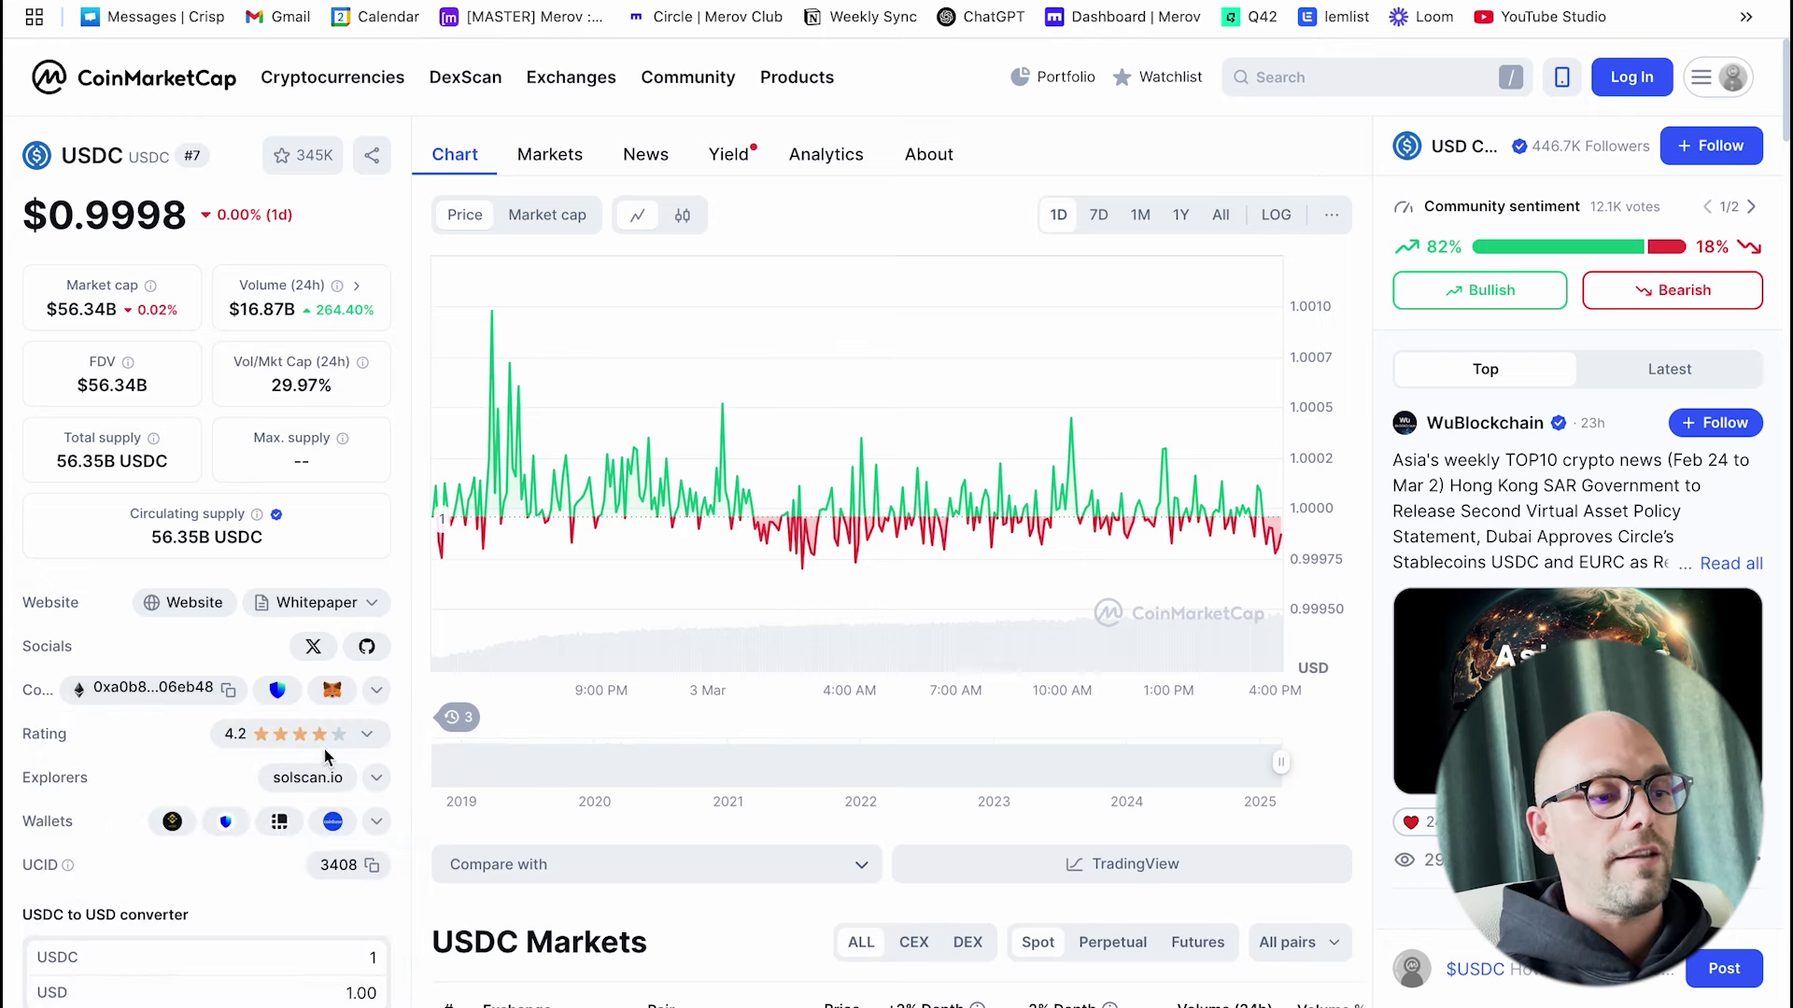
mouse_move(376, 700)
click(306, 919)
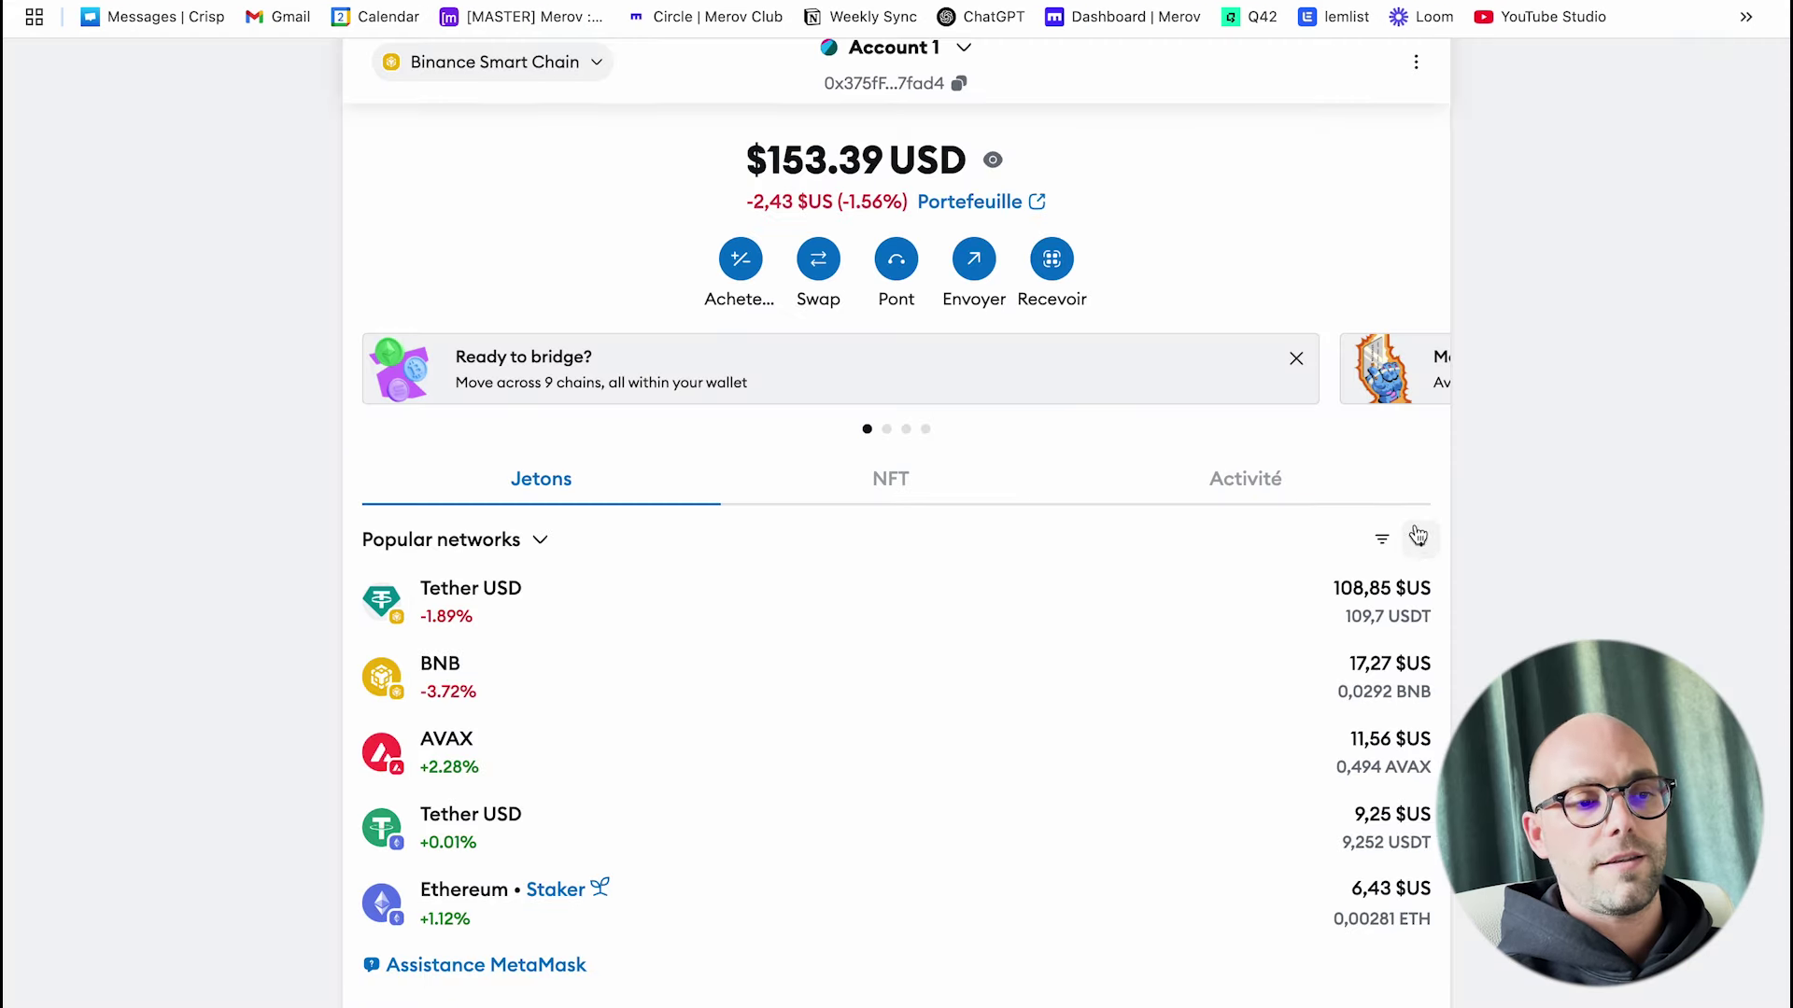
- Import the USD Coin (USDC) token into the MetaMask token list using the copied contract address
click(1420, 543)
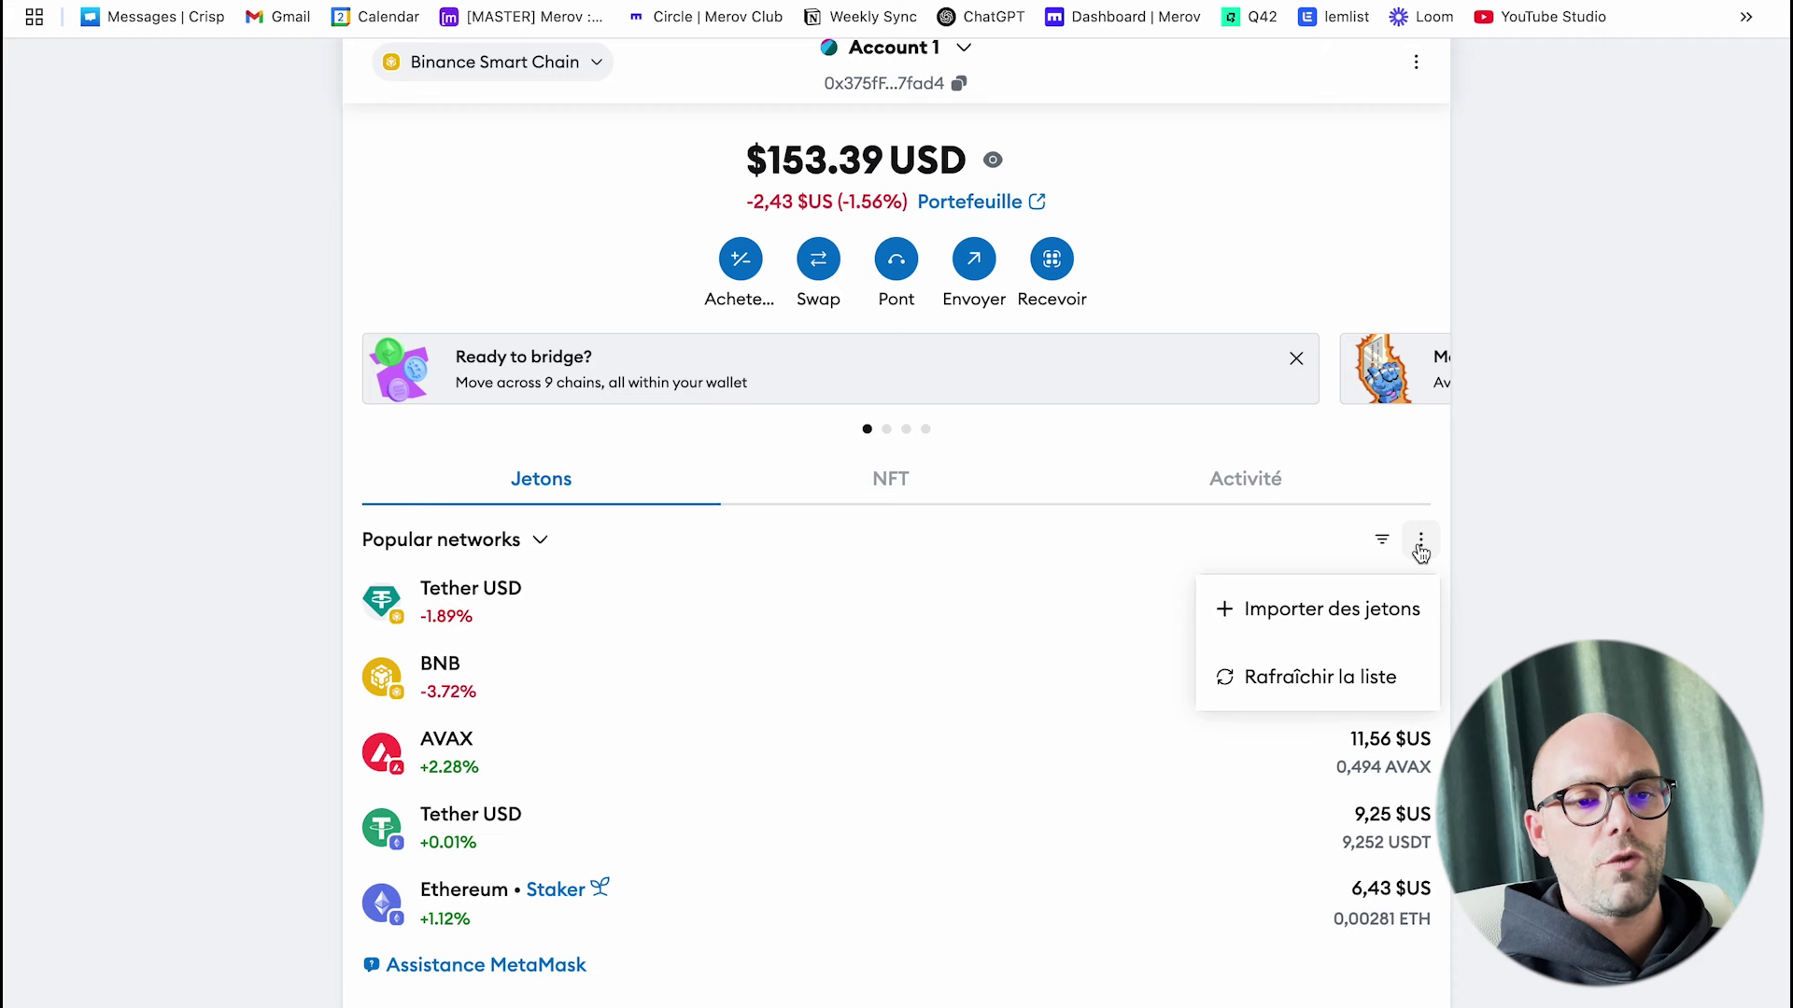
click(1331, 616)
key(ctrl+v)
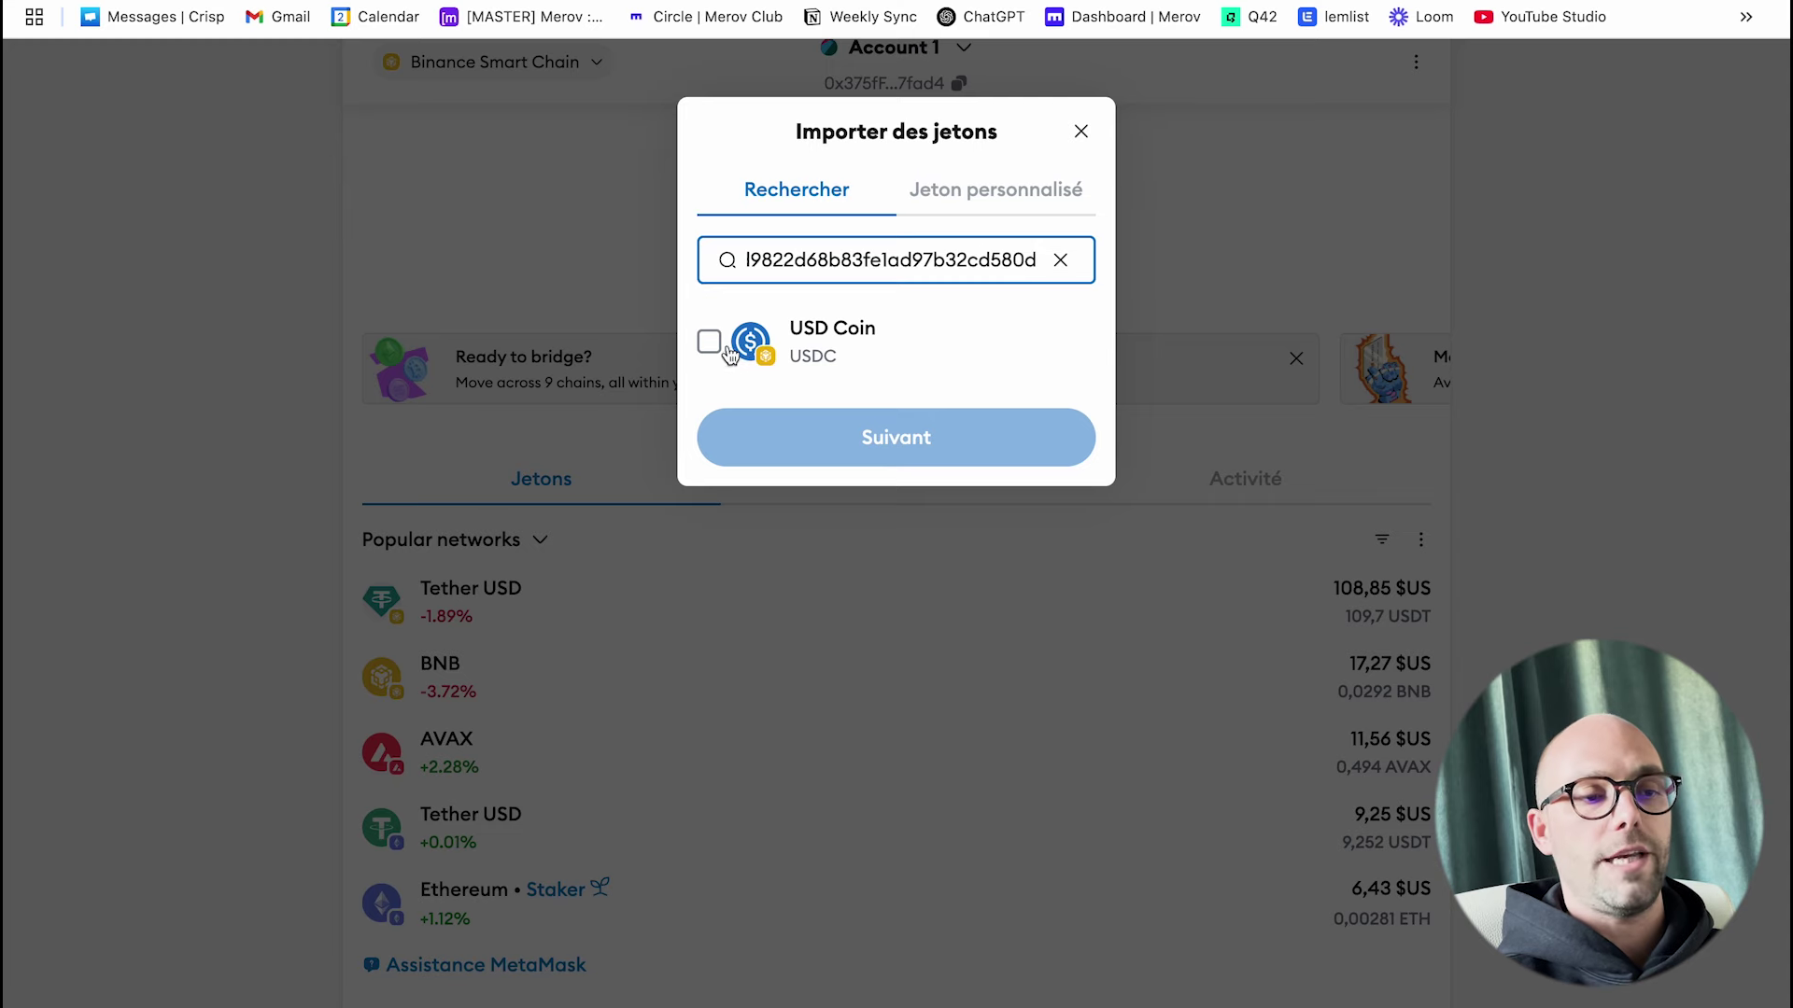
click(769, 359)
click(860, 452)
click(980, 766)
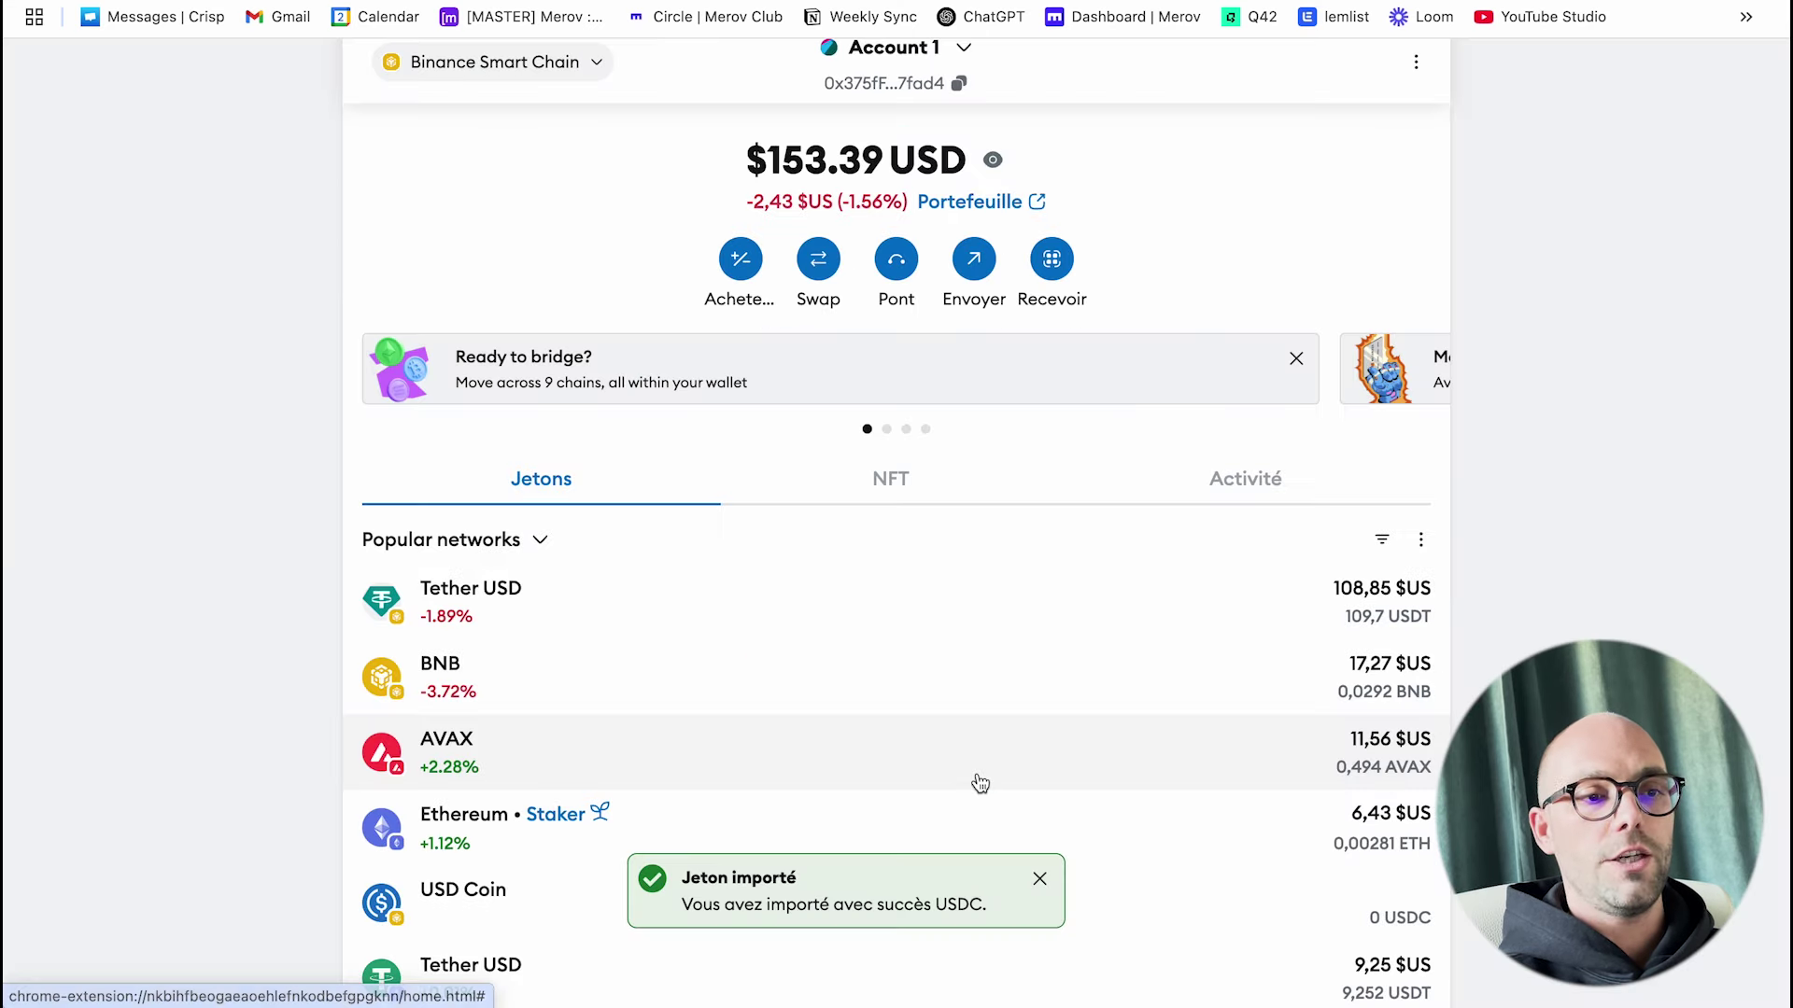
scroll(392, 887, down, 1)
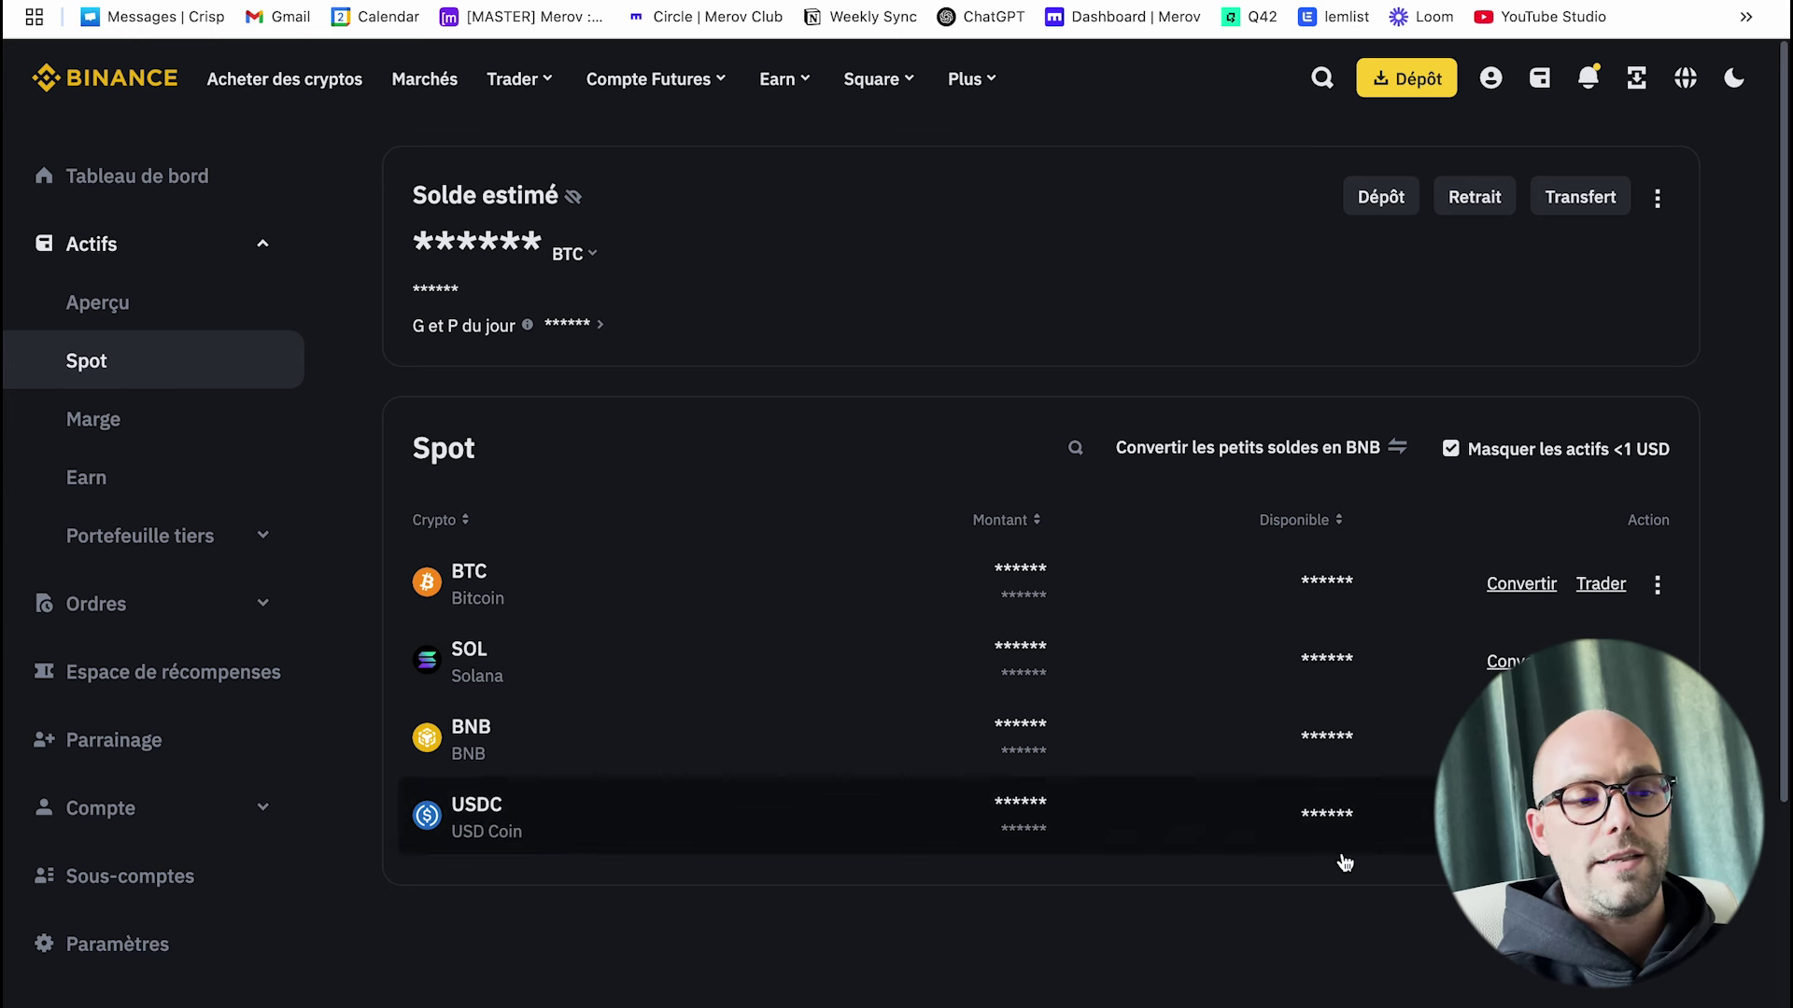
- Open the withdrawal form for USDC from the Binance spot assets
click(1658, 822)
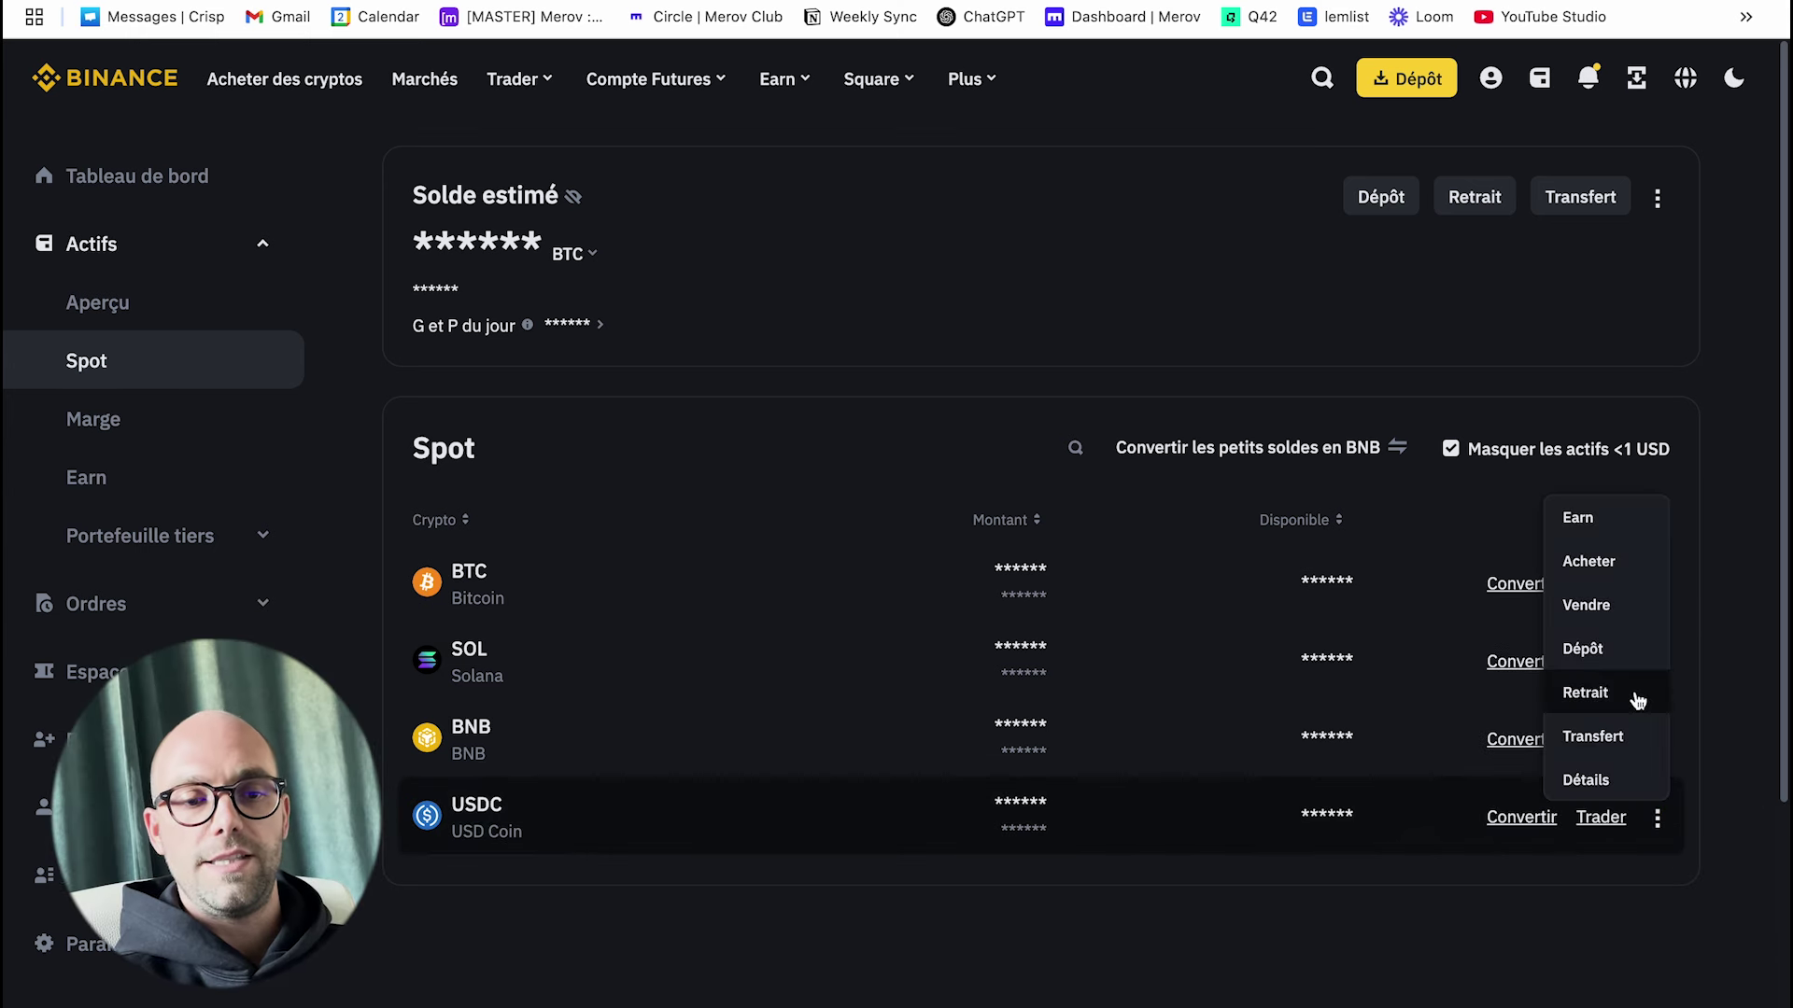
click(1639, 701)
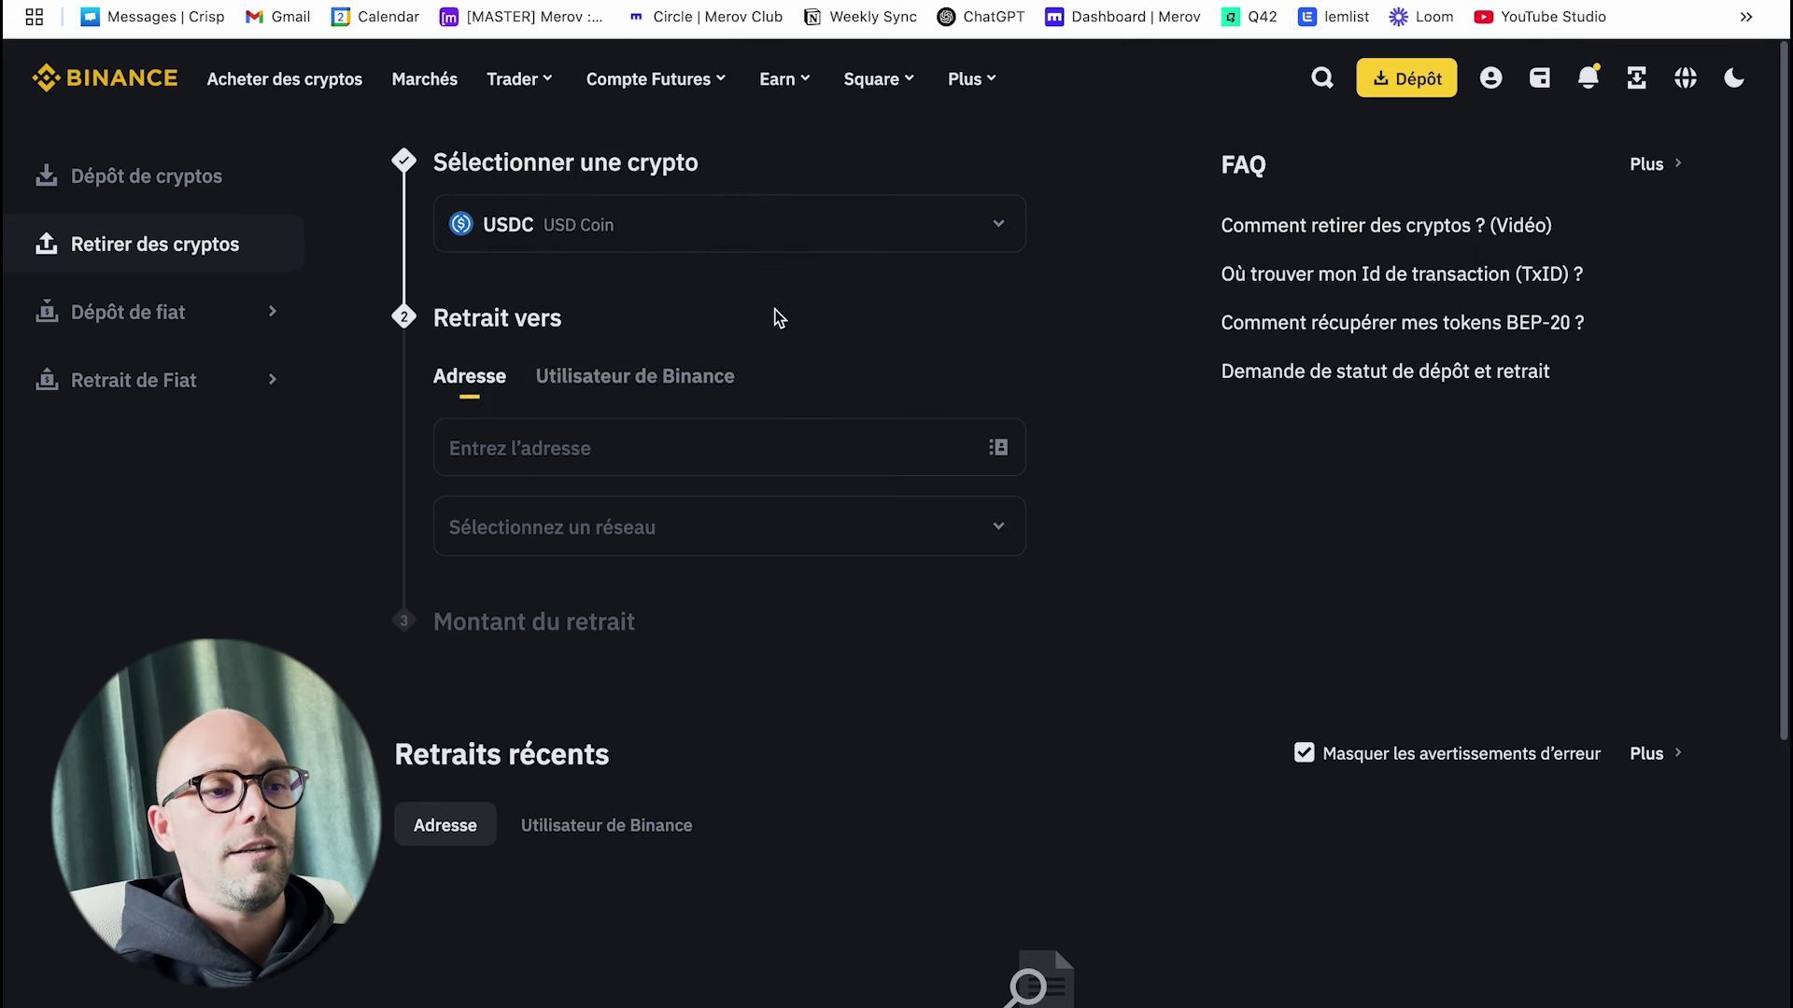
- Copy the Account 1 wallet address in MetaMask and paste it as the withdrawal address on Binance
click(545, 446)
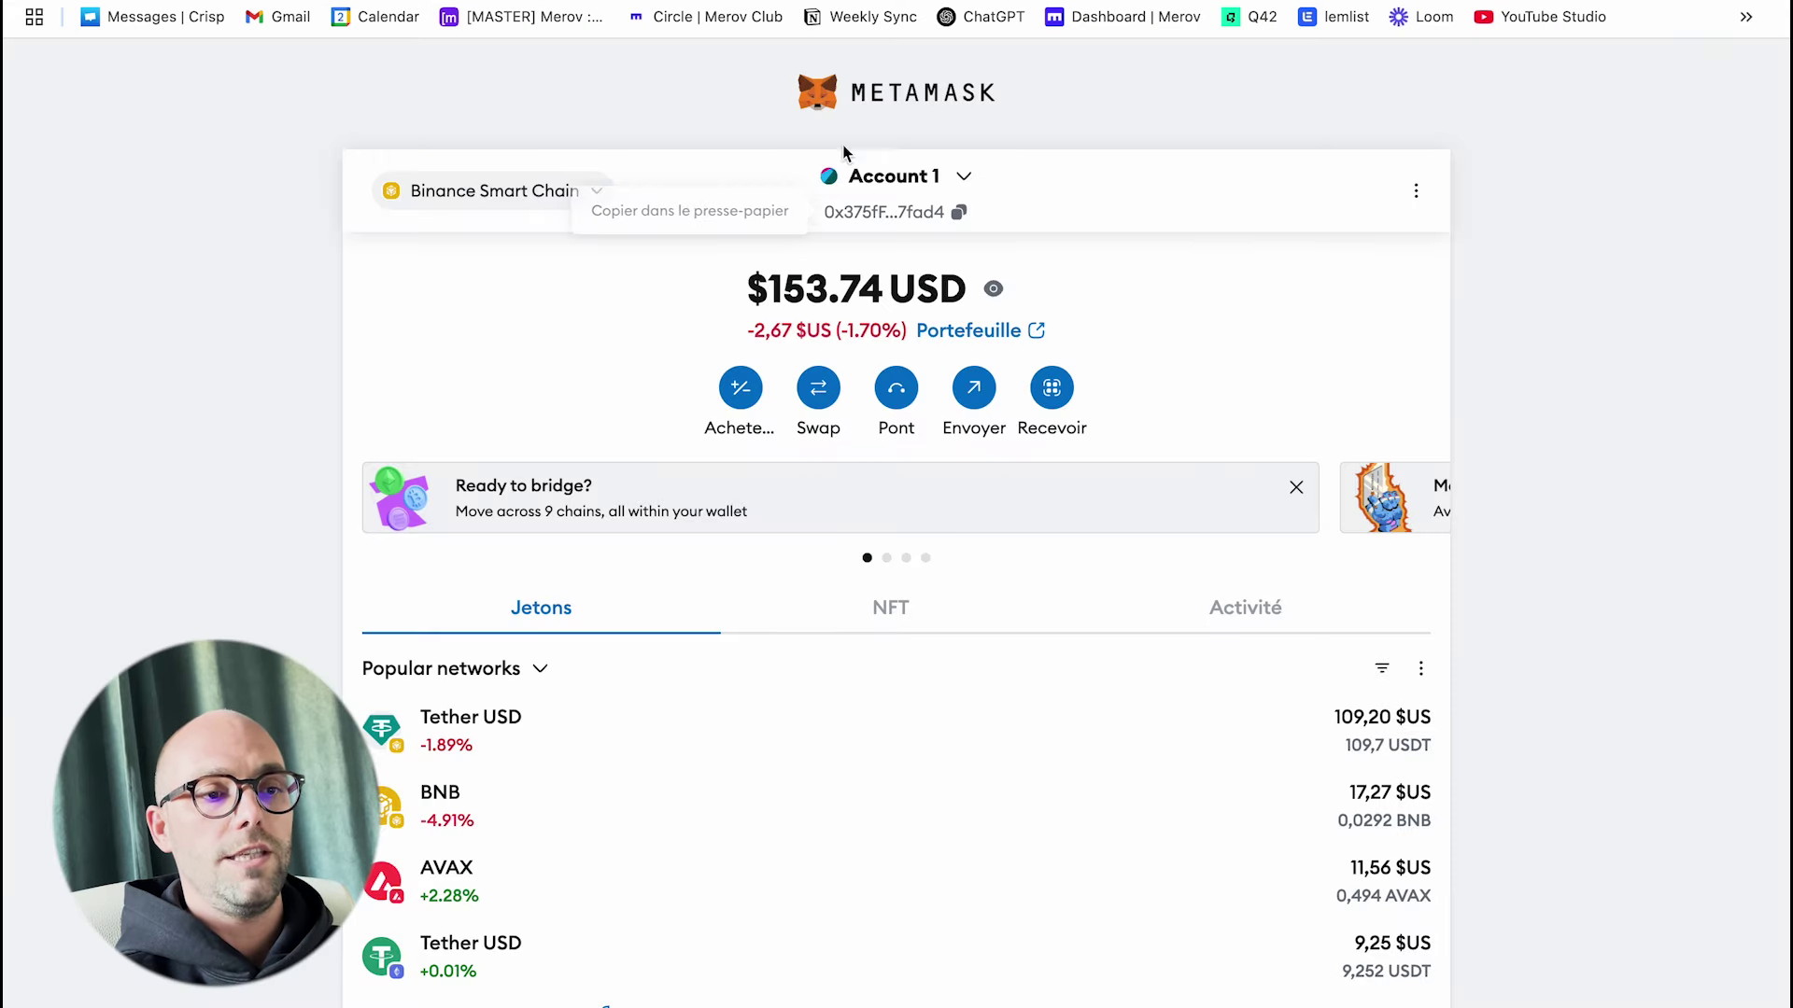
click(959, 214)
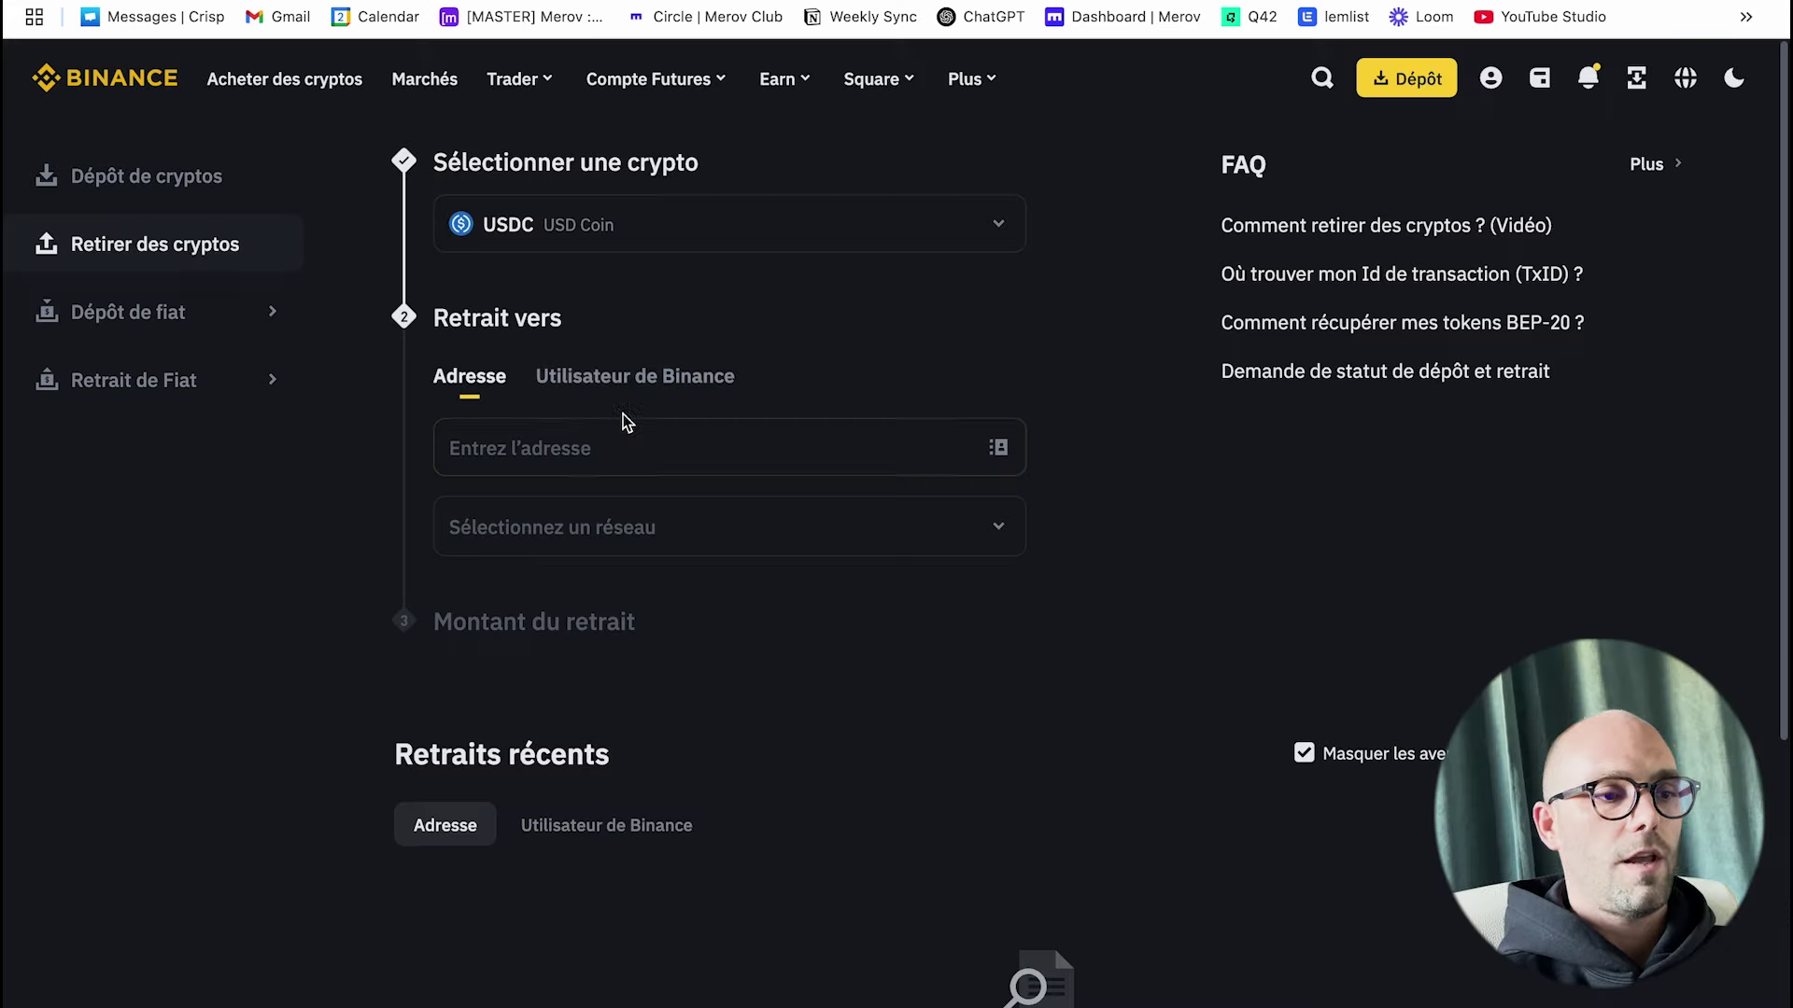
key(ctrl+v)
click(1090, 513)
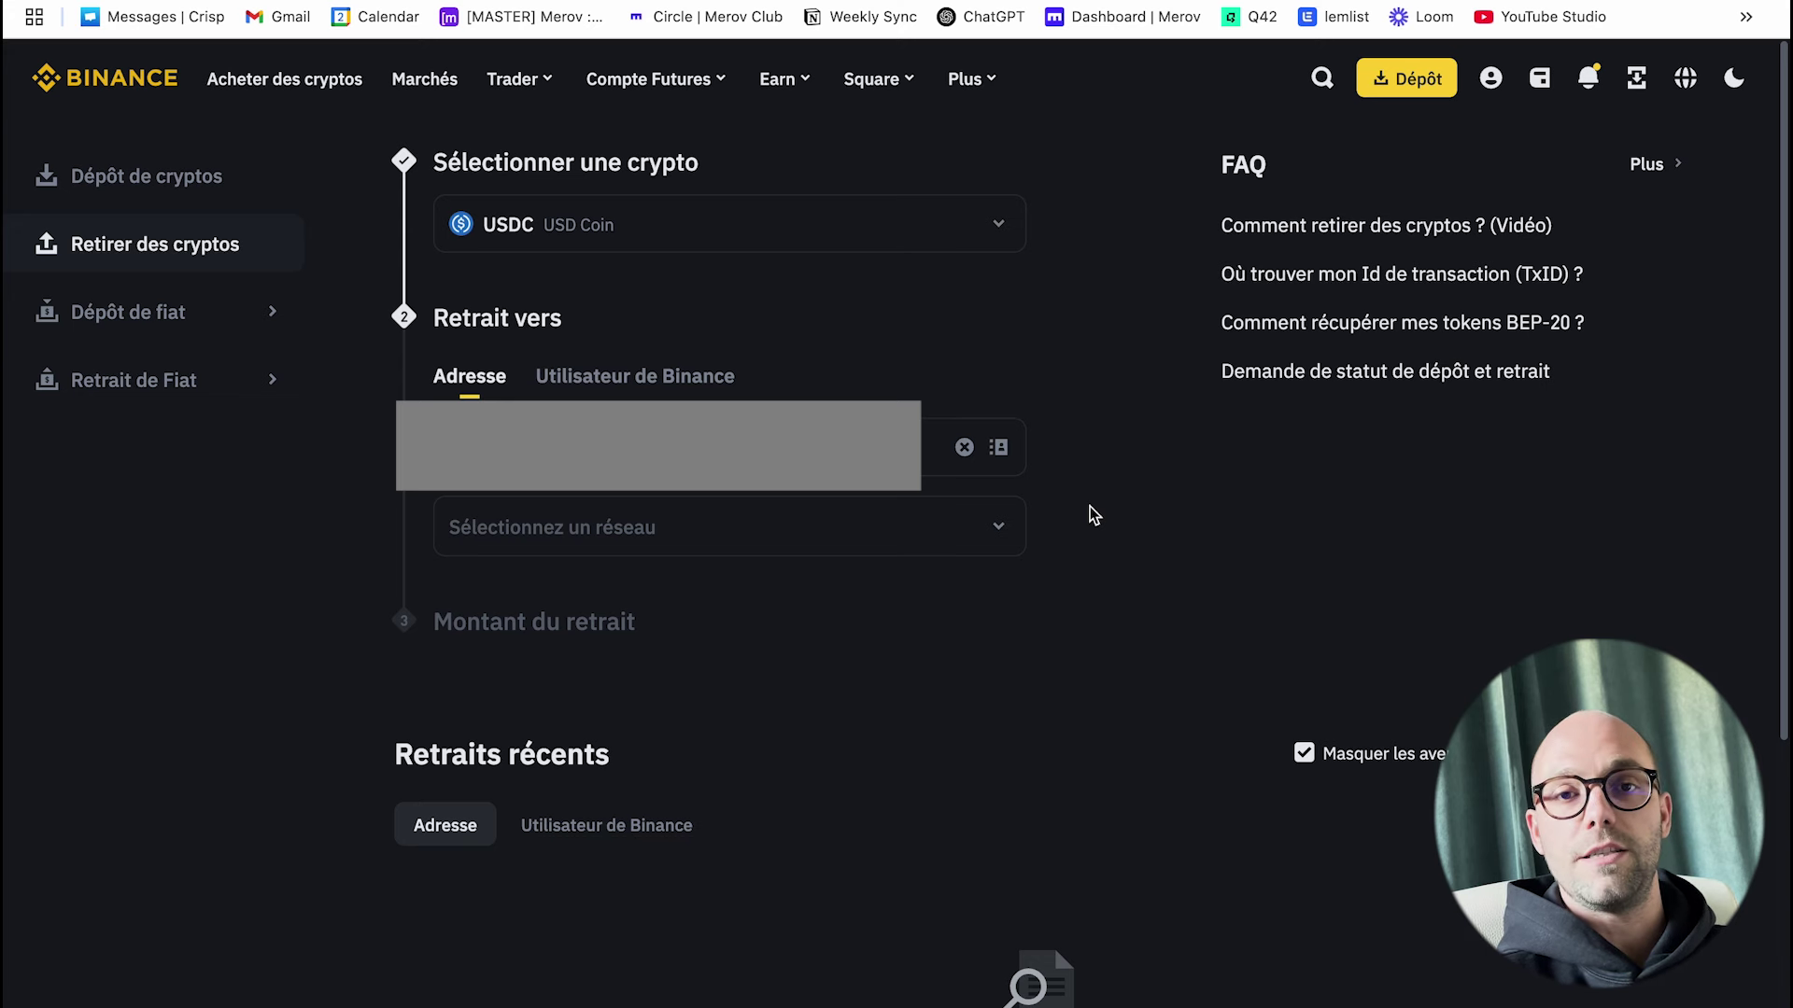
- Withdraw 50 USDC to the pasted address over the BSC (BNB Smart Chain BEP20) network and continue past the withdrawal summary
click(699, 532)
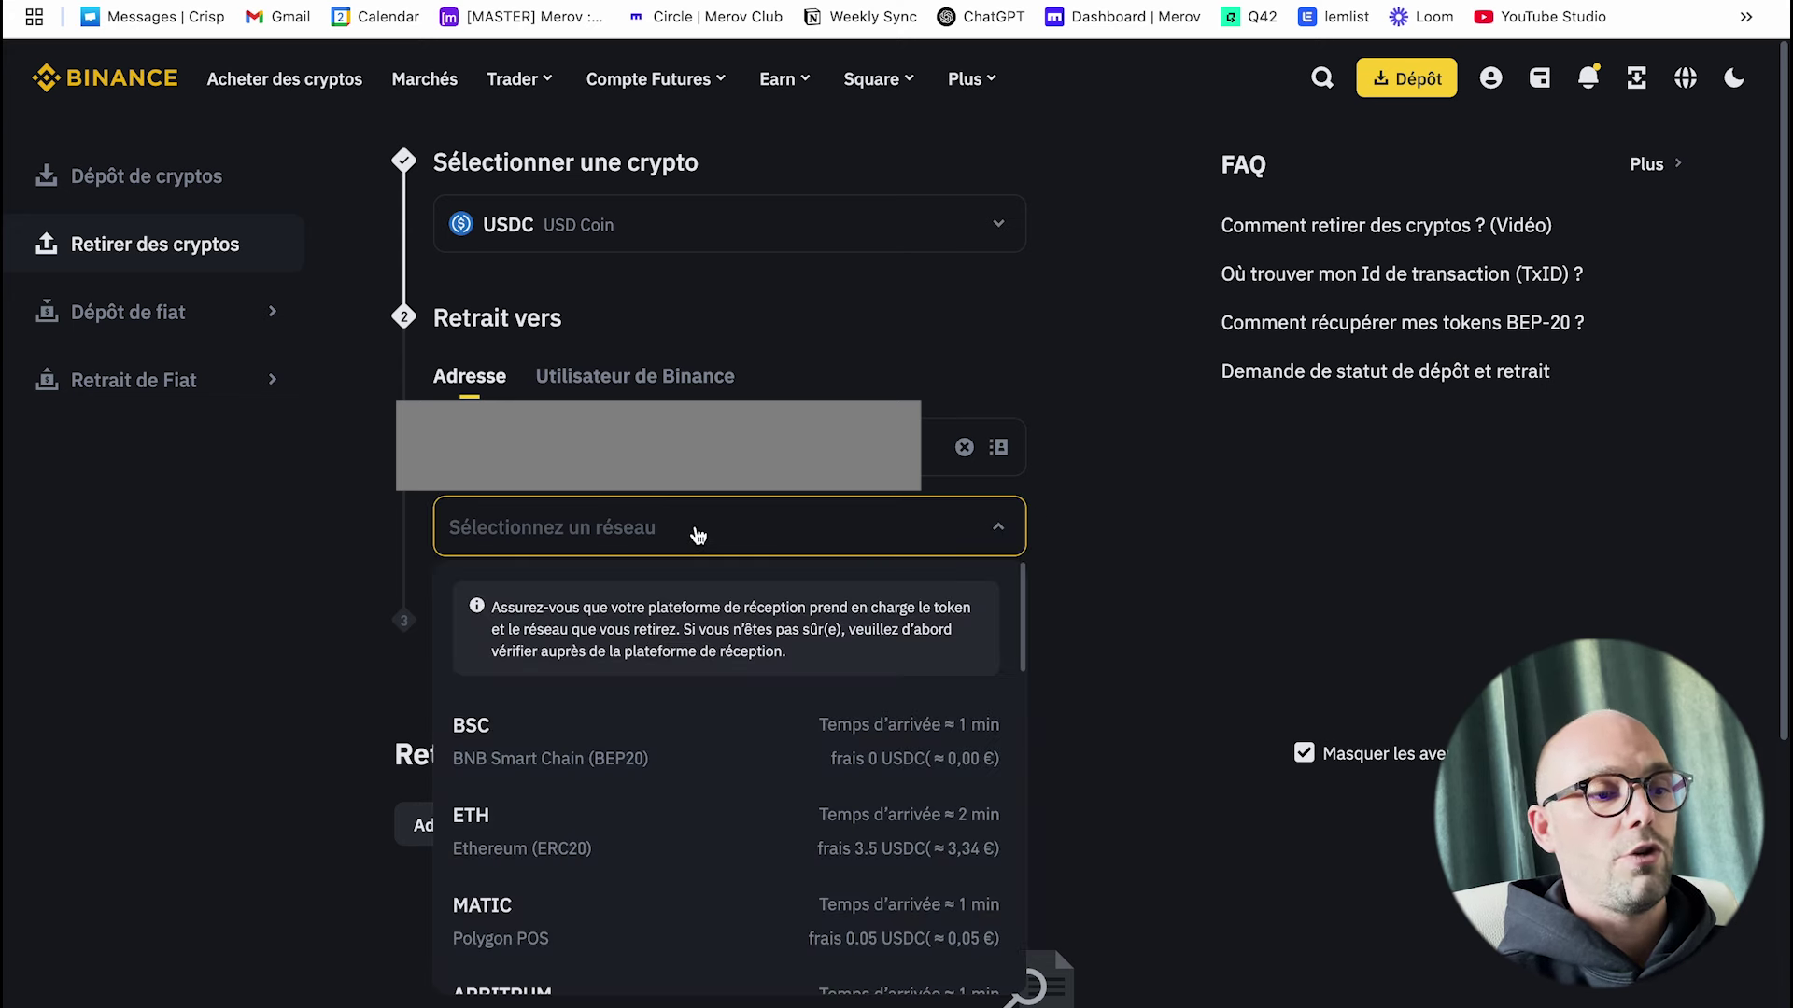
click(625, 723)
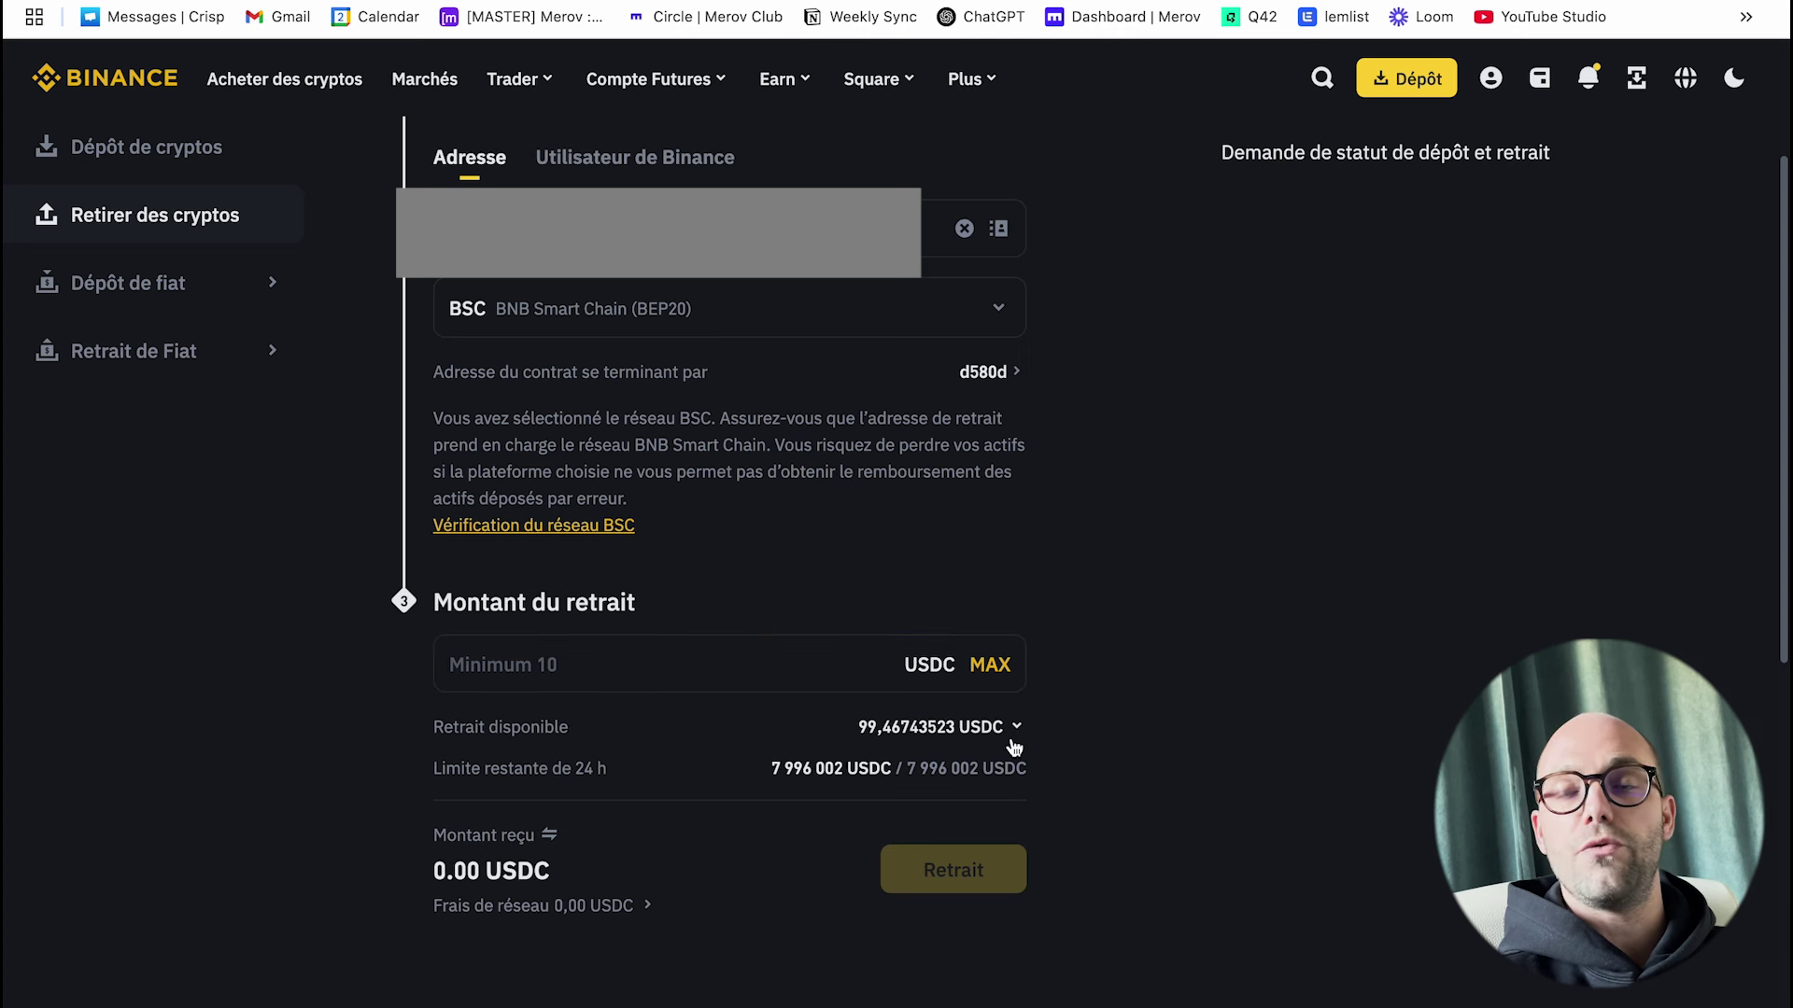
click(612, 668)
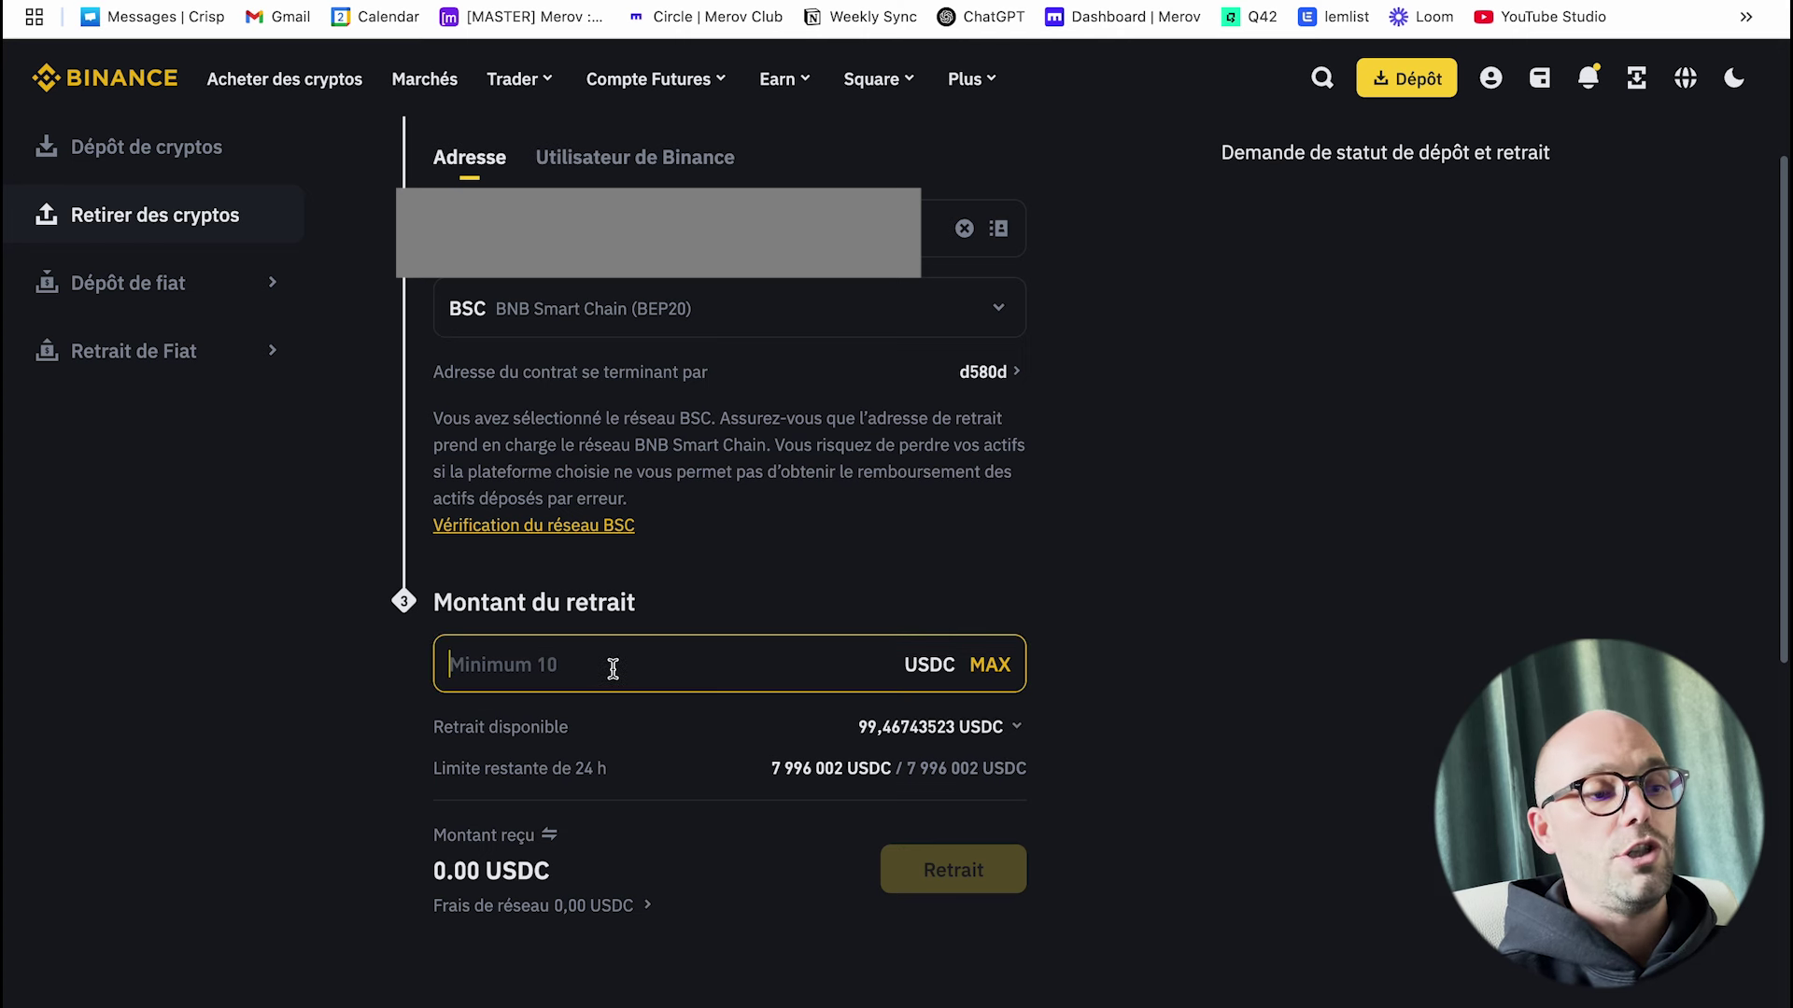
text(50)
click(959, 868)
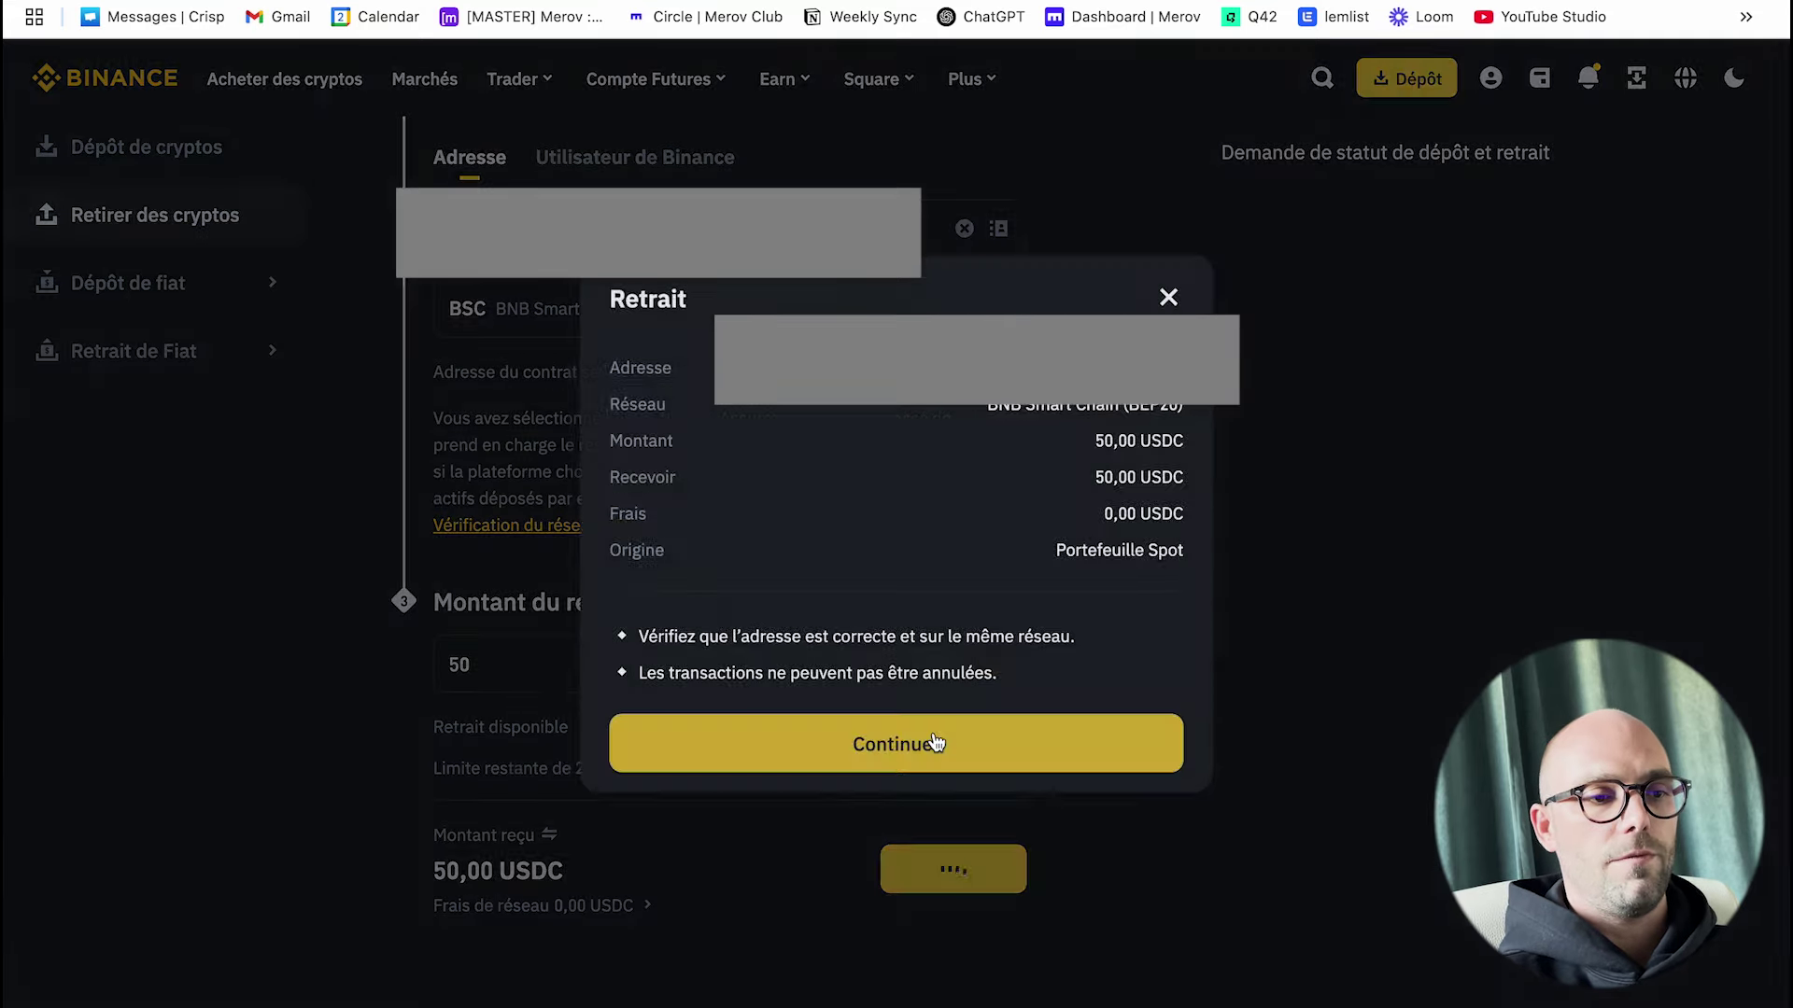
click(934, 737)
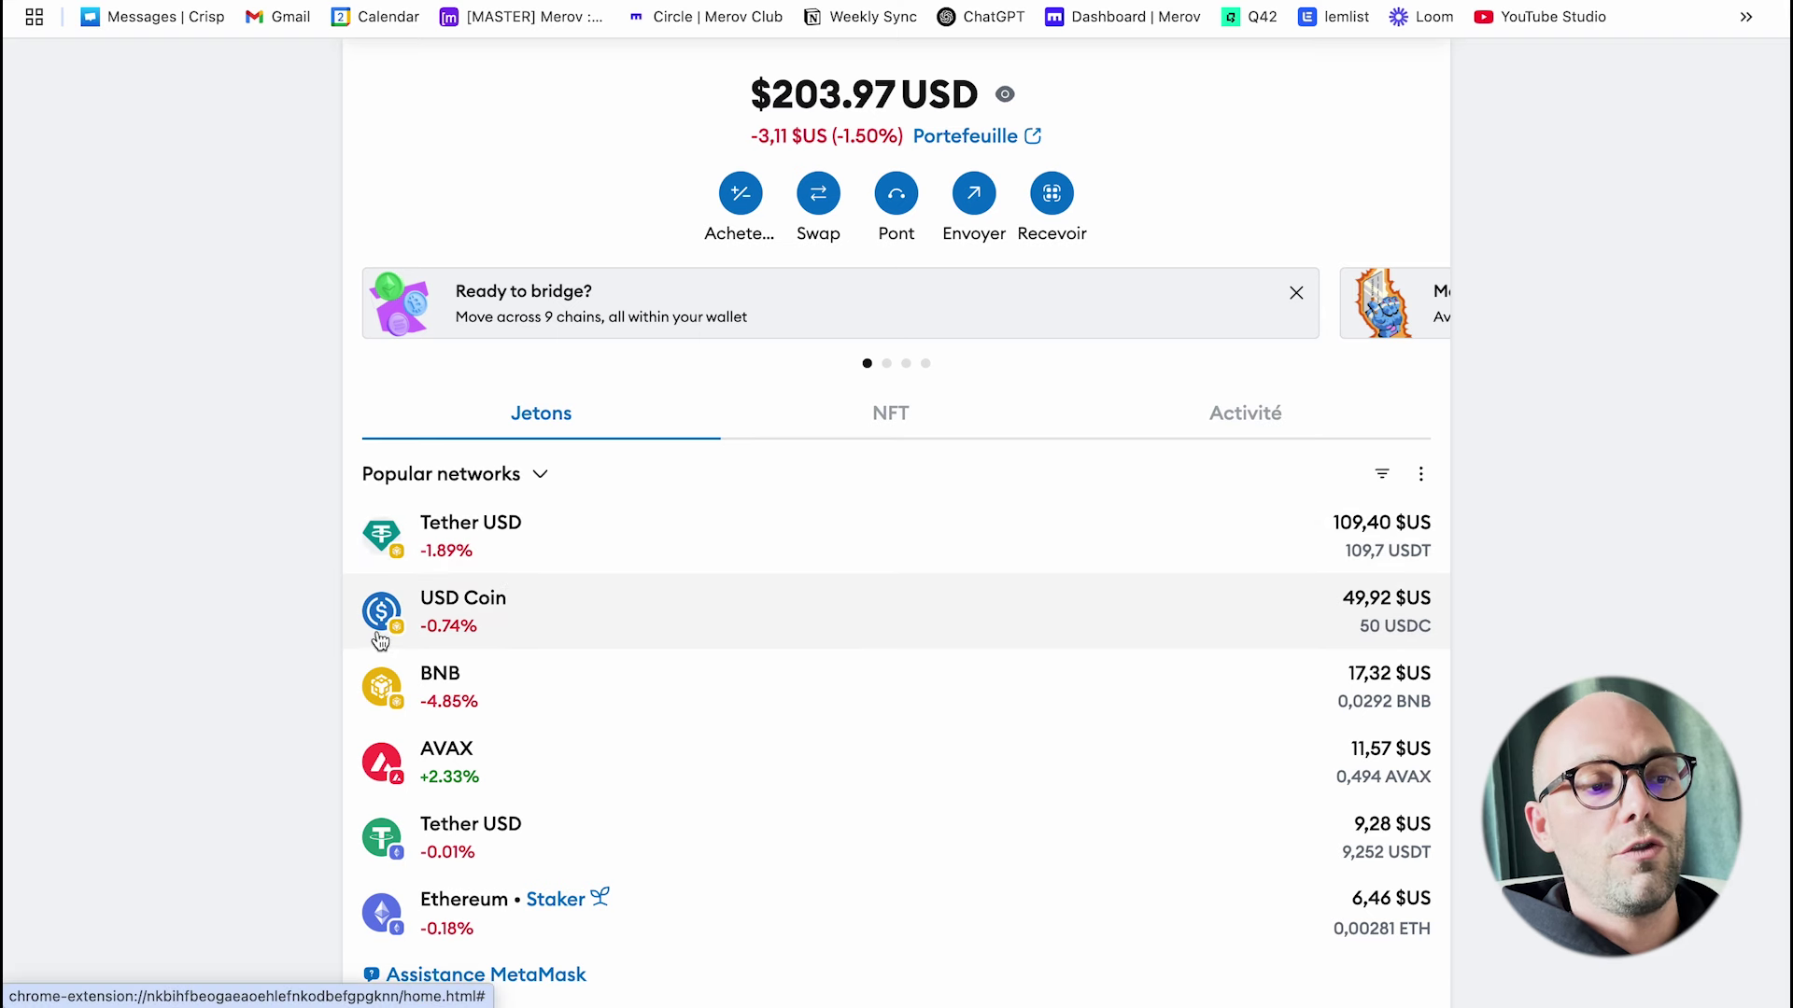
- Open the USD Coin token in the MetaMask token list and start sending it
scroll(254, 665, up, 2)
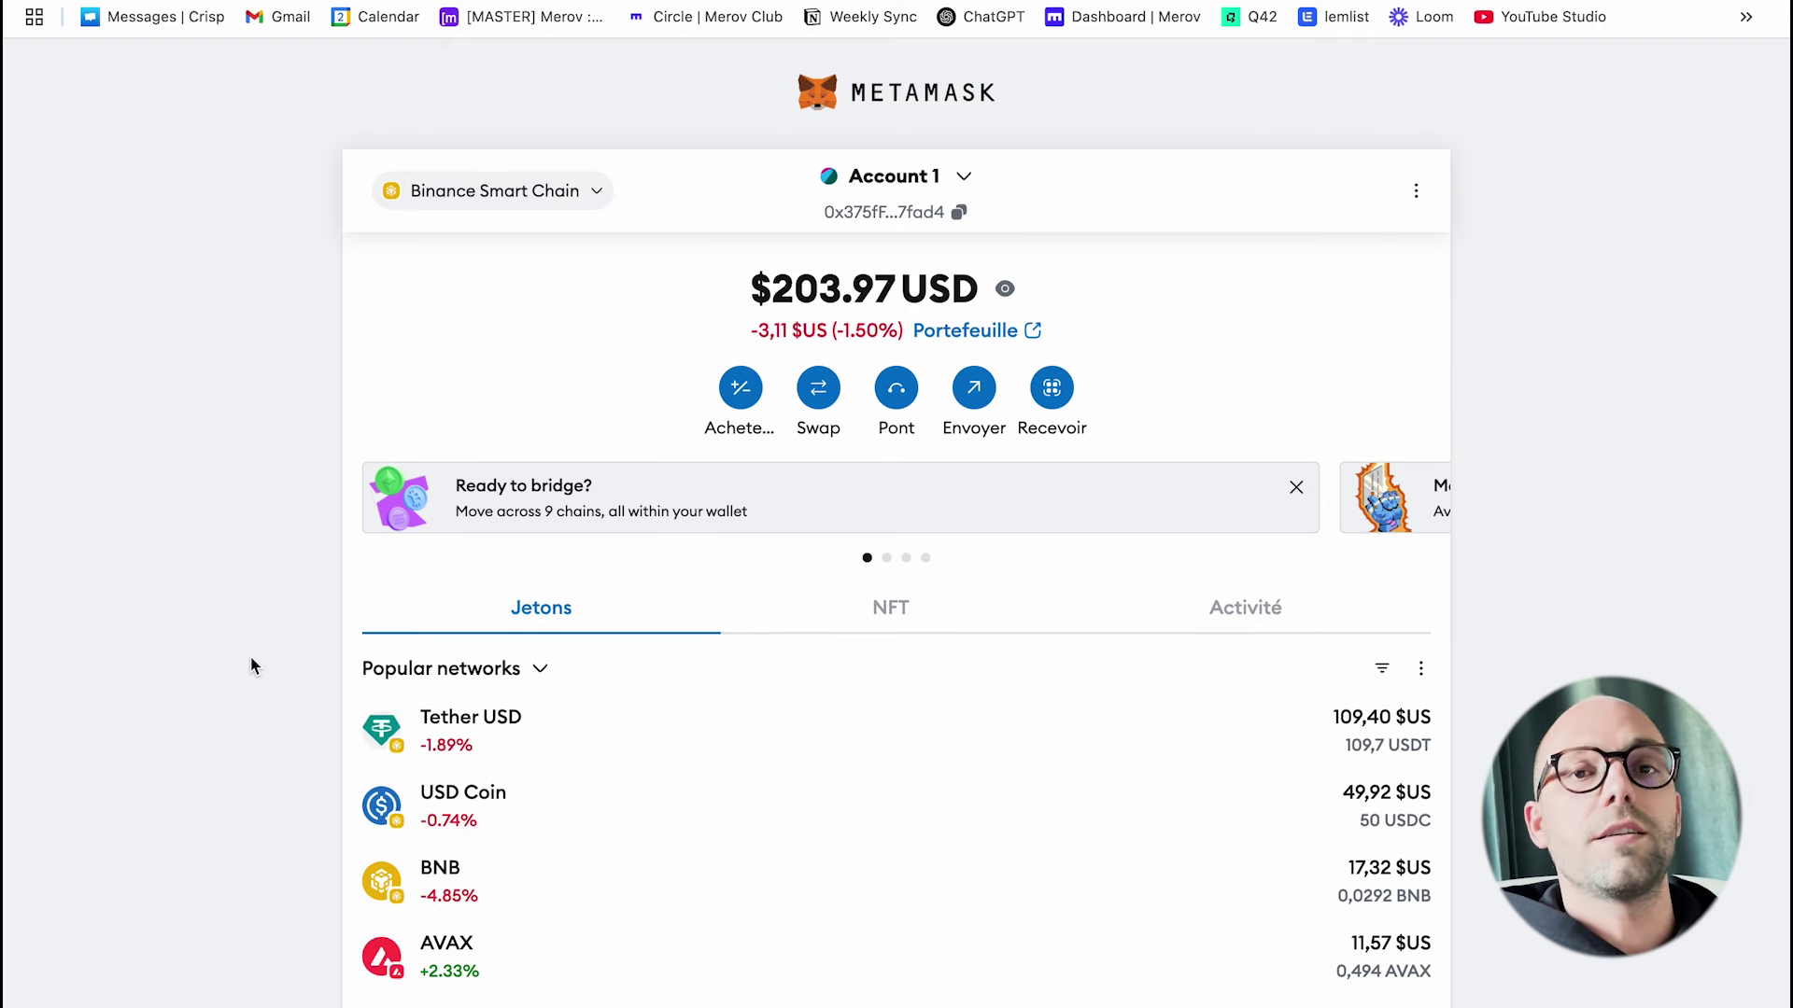
scroll(254, 666, down, 2)
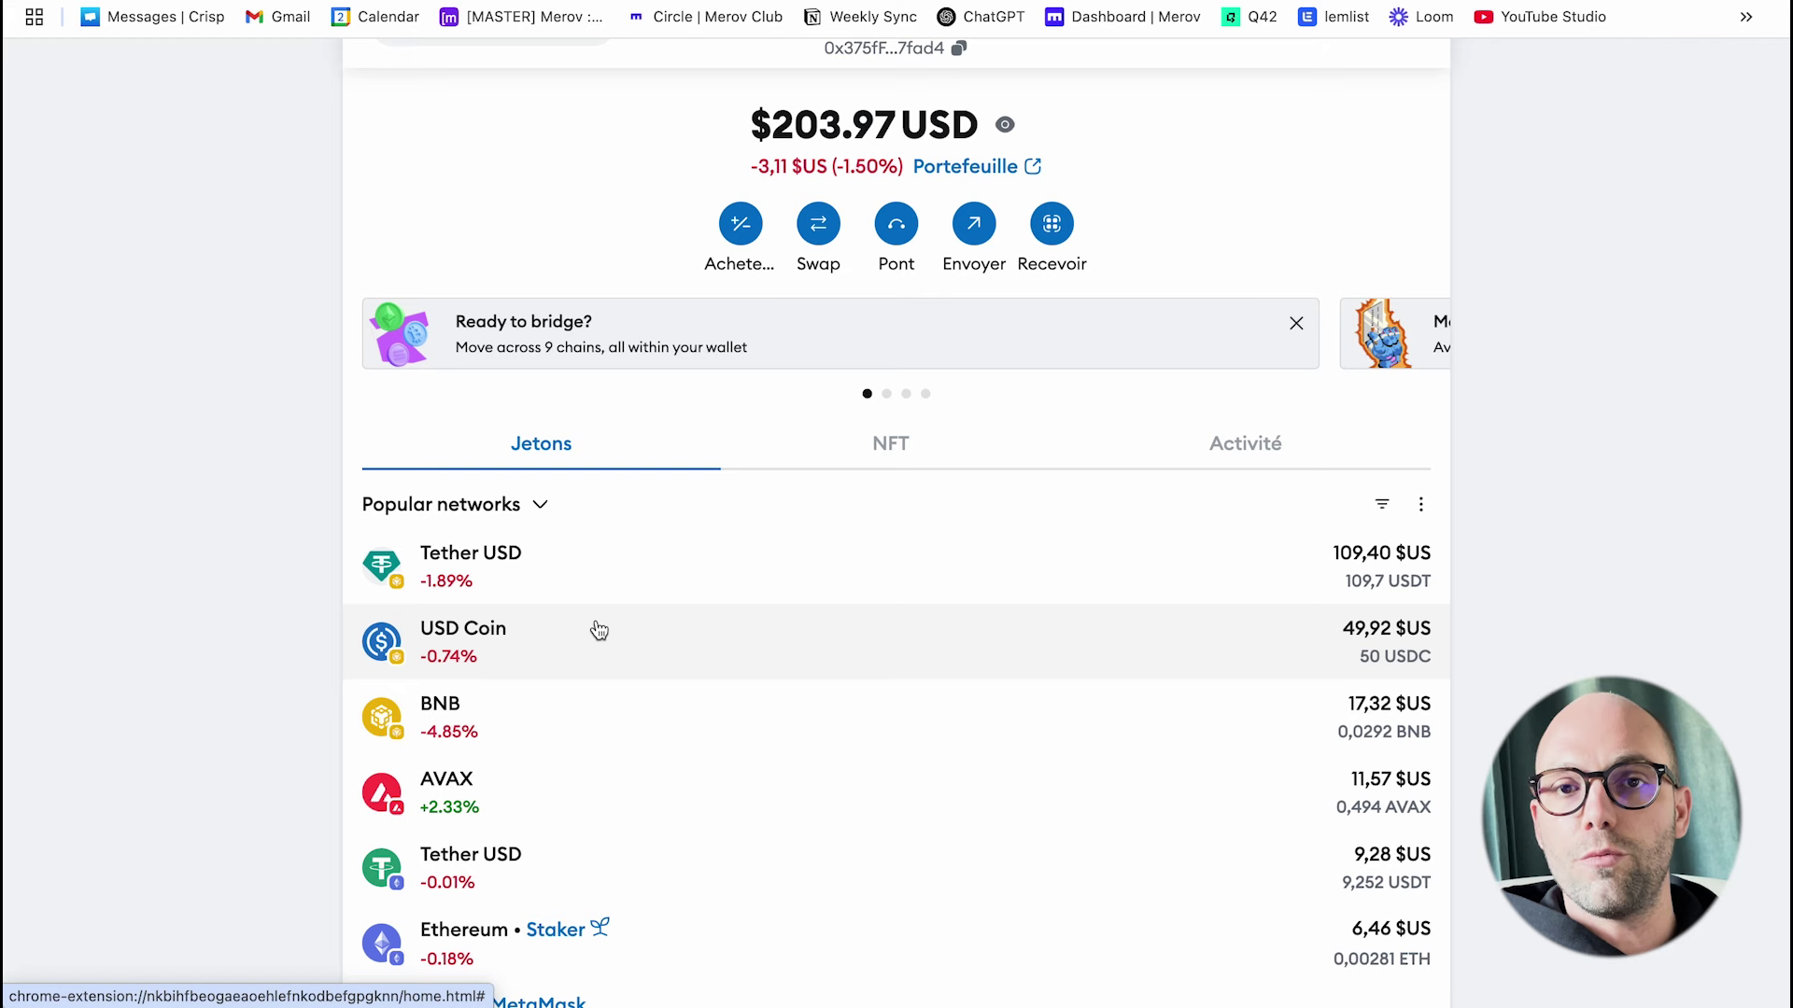
click(599, 631)
scroll(596, 624, down, 2)
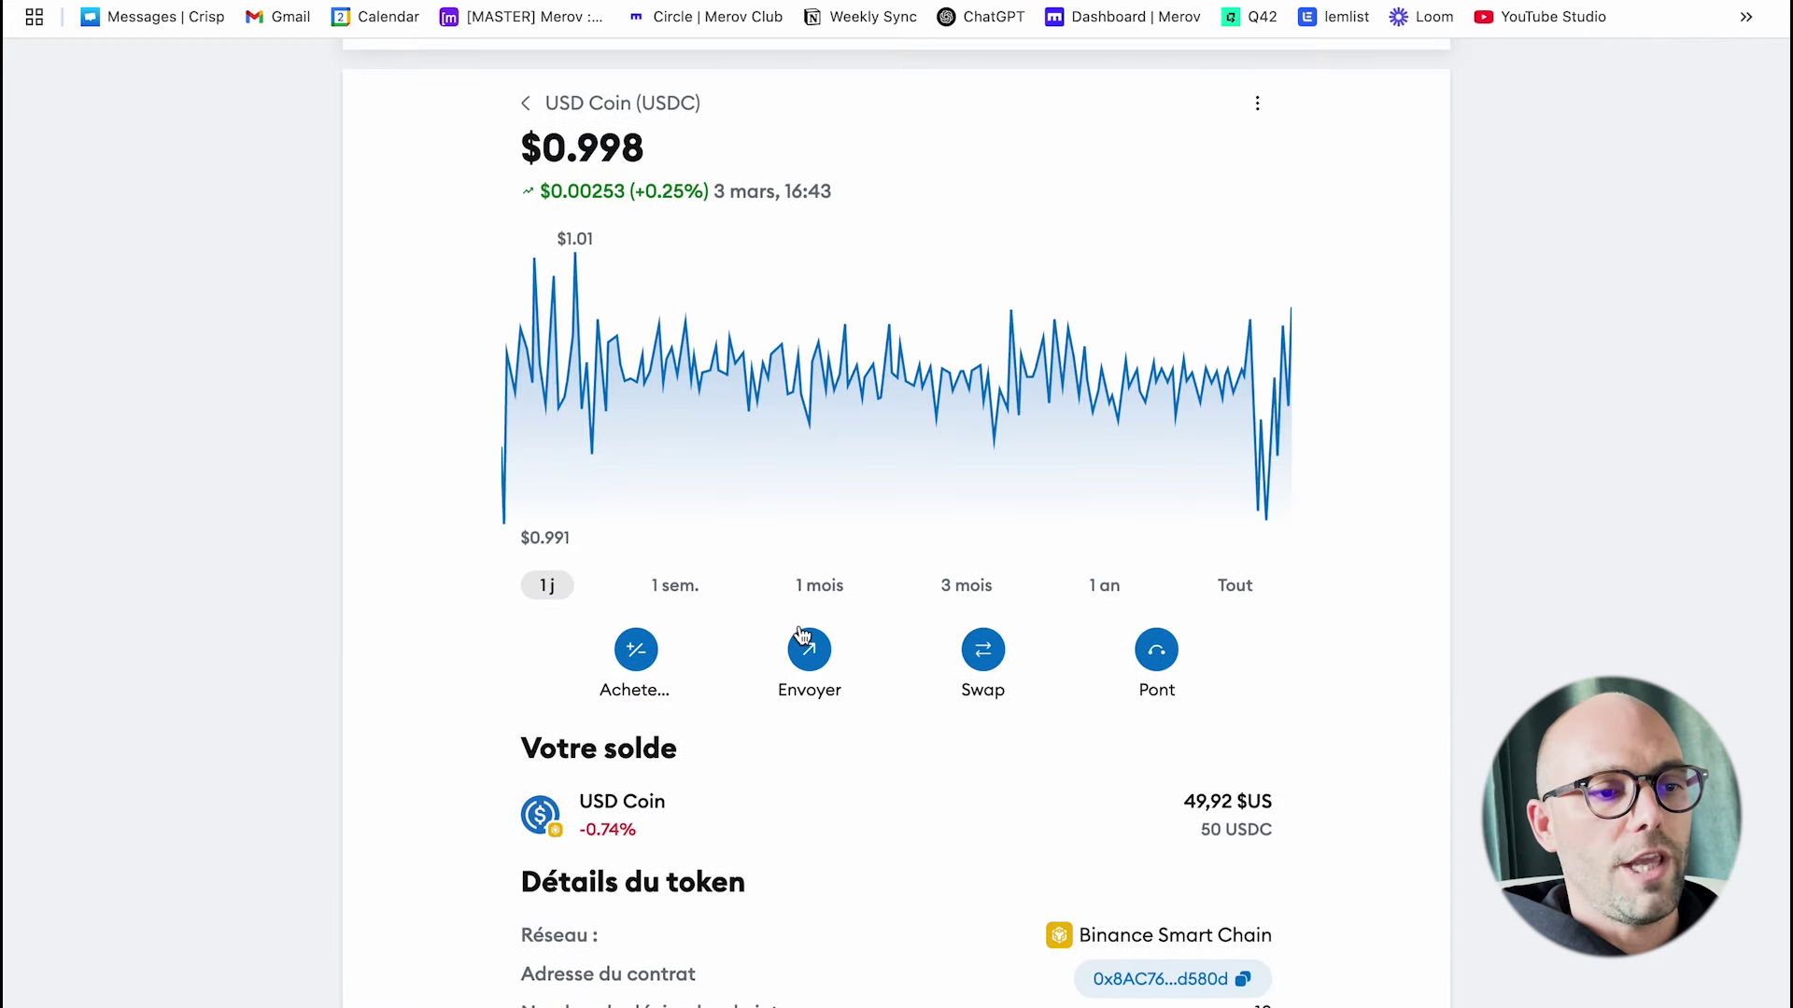
click(803, 634)
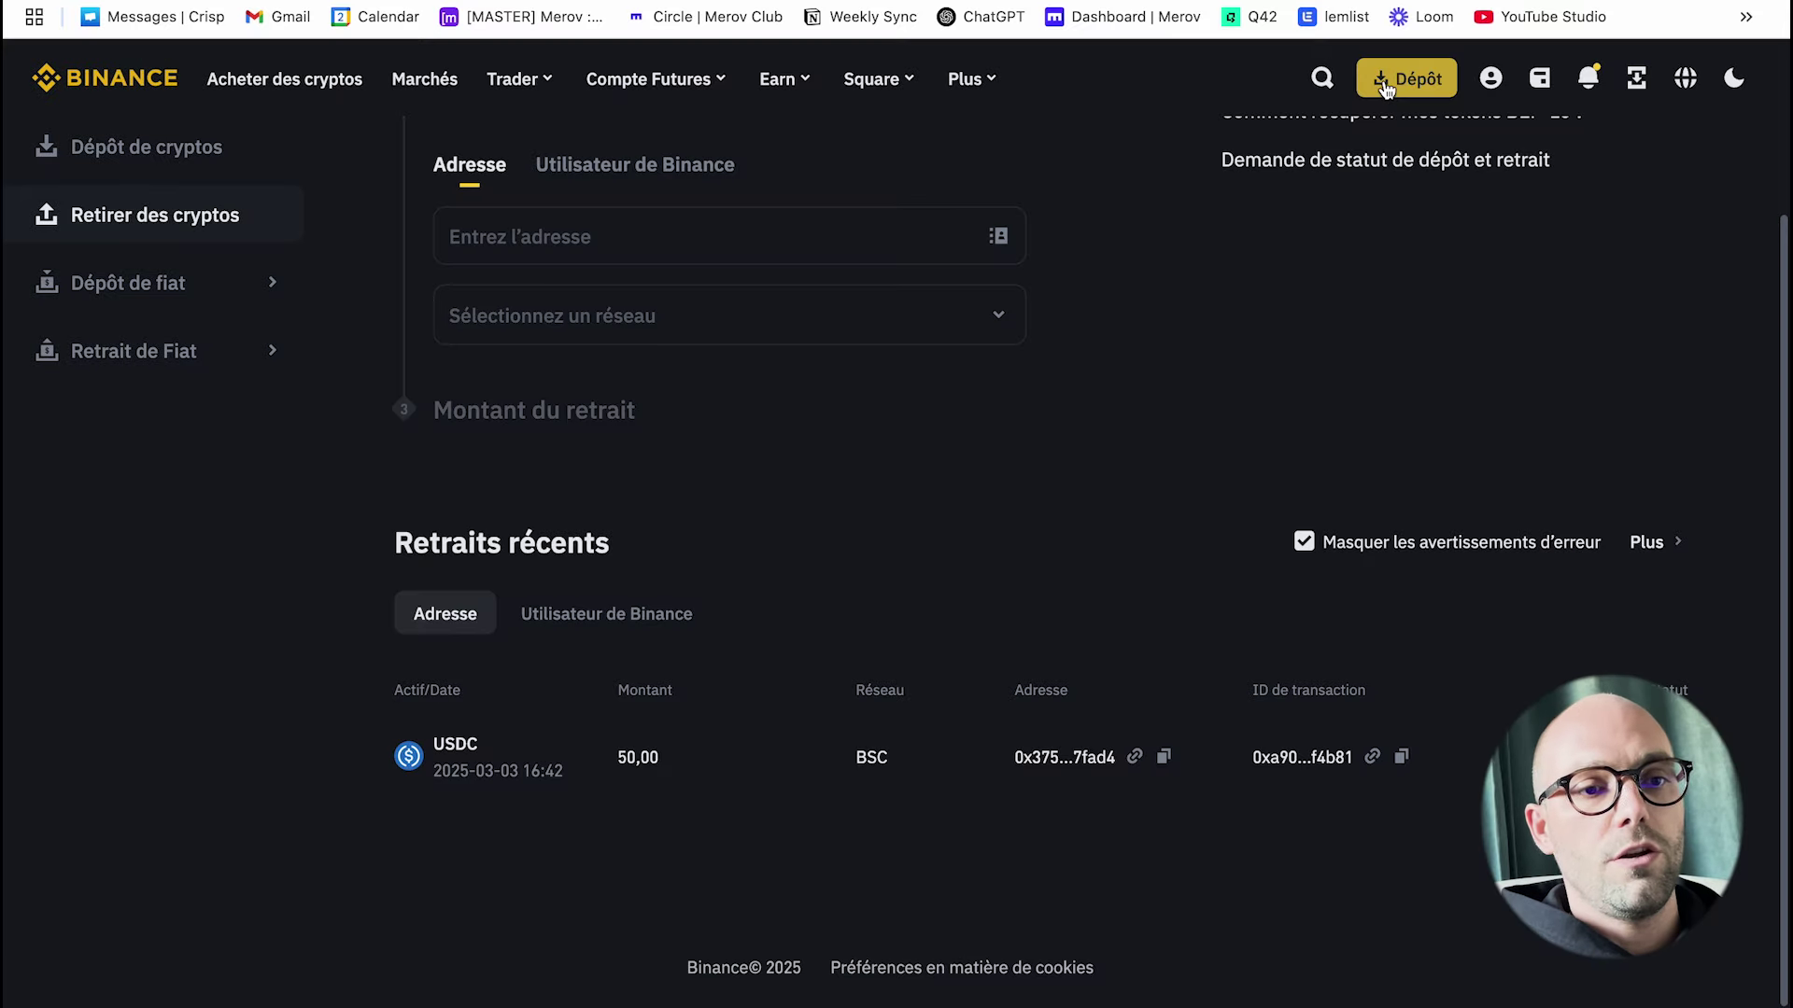
- On Binance, open a crypto deposit for USDC on the BSC (BNB Smart Chain BEP20) network and copy the deposit address
click(1386, 85)
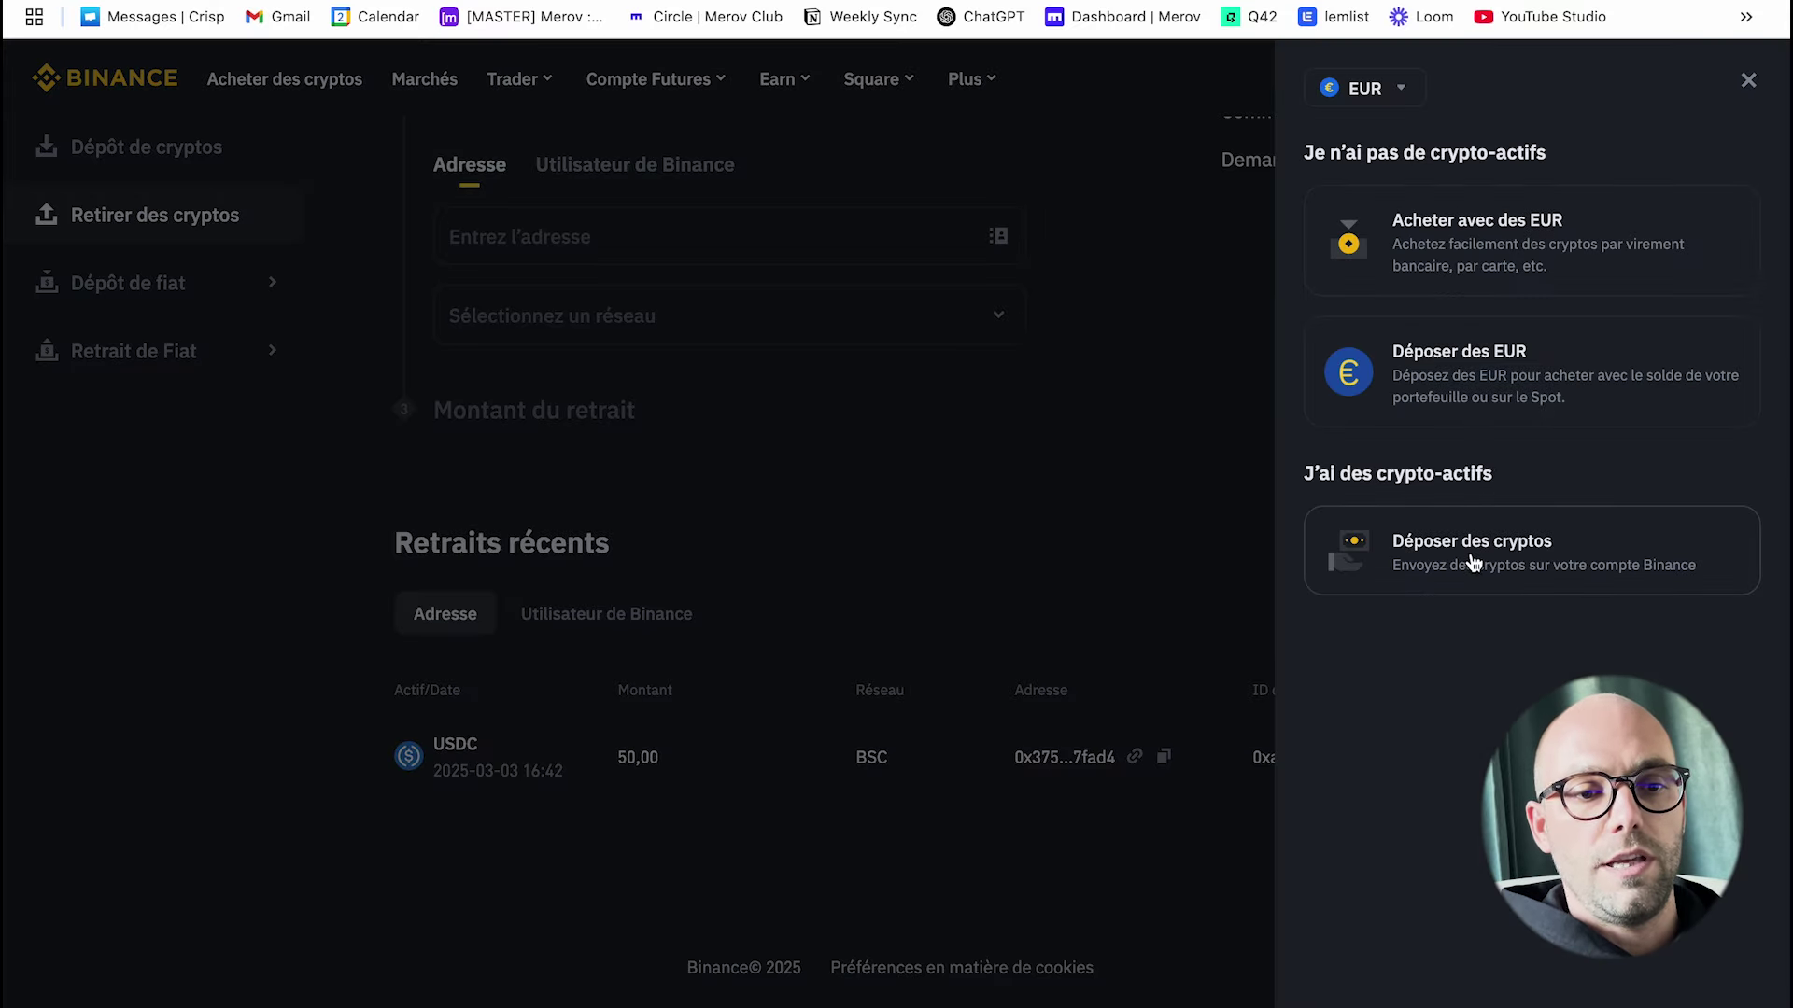
click(1473, 562)
click(663, 216)
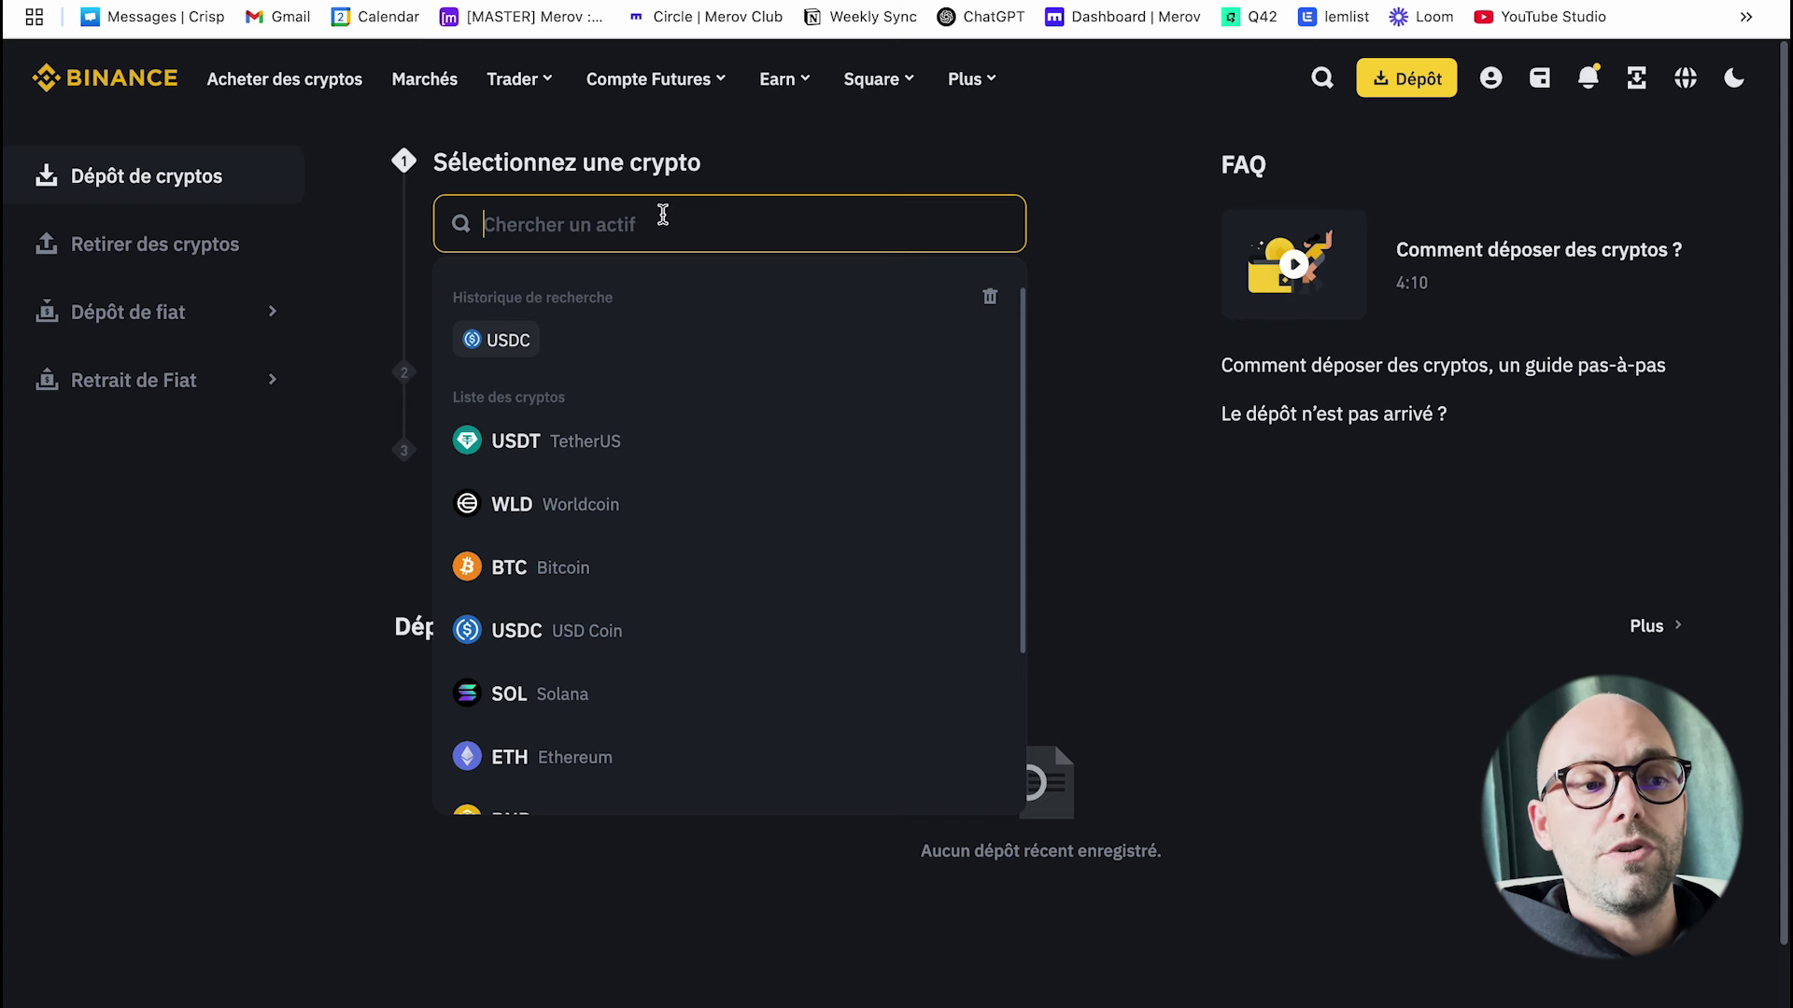
click(496, 340)
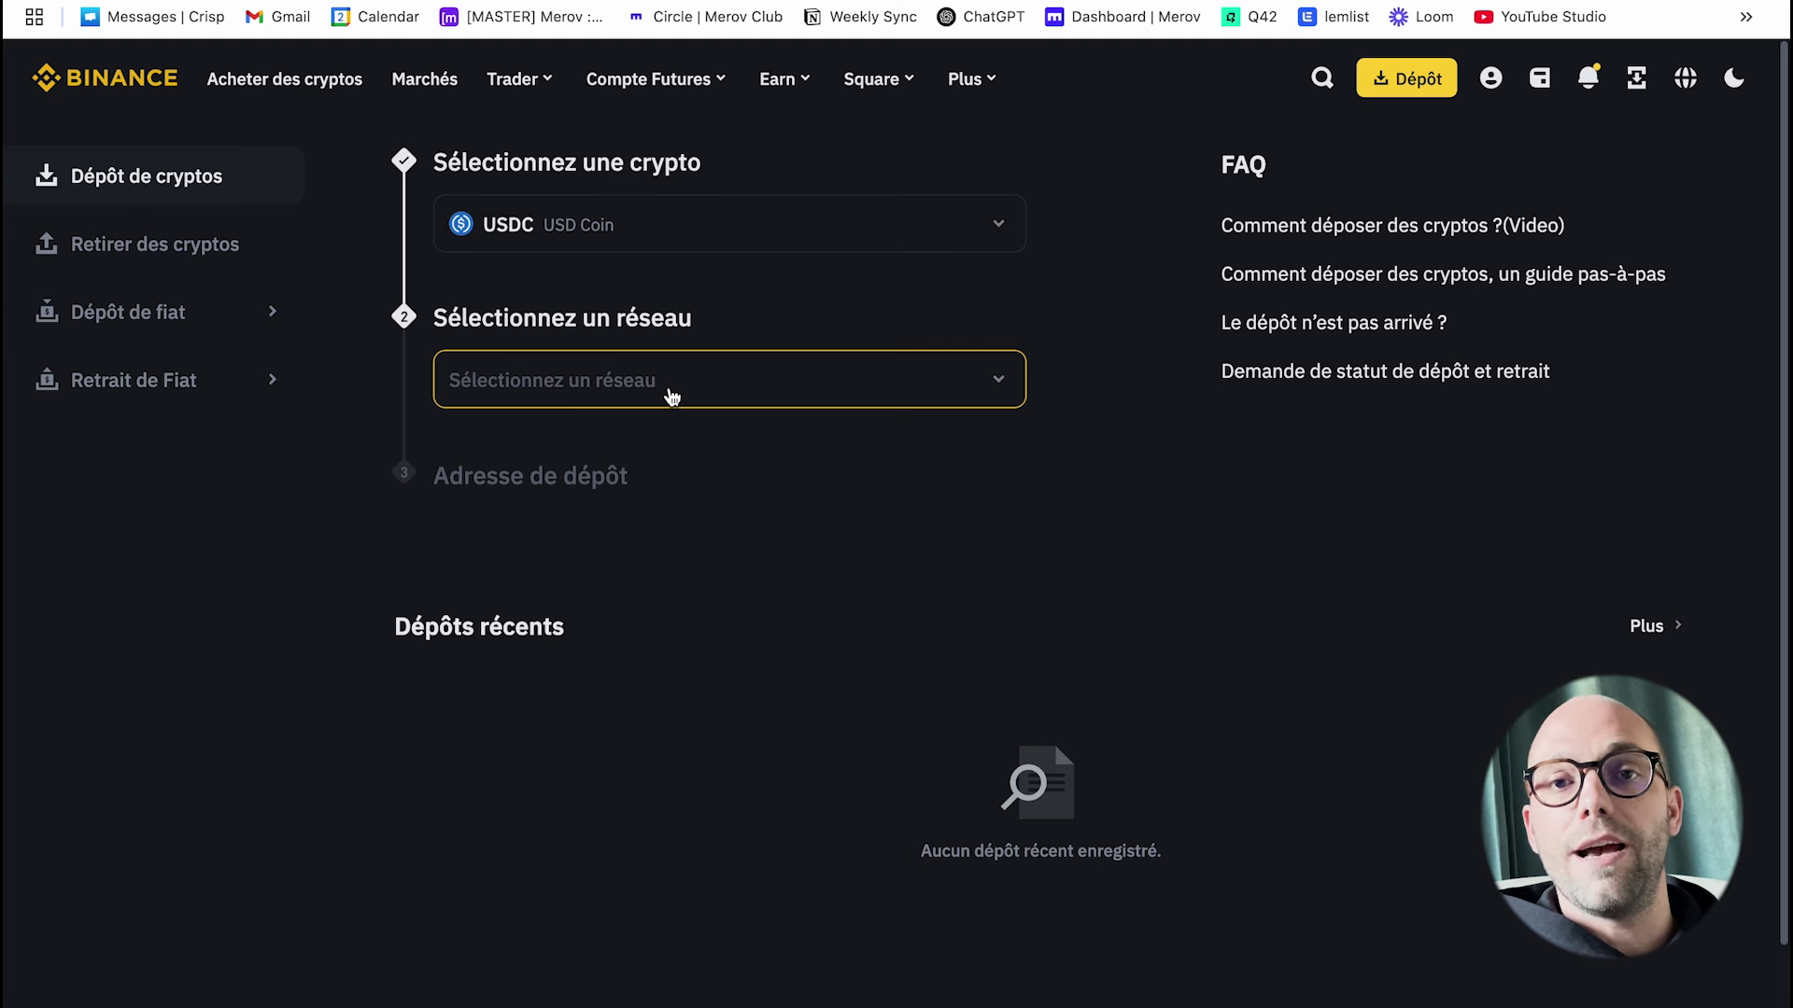
click(671, 397)
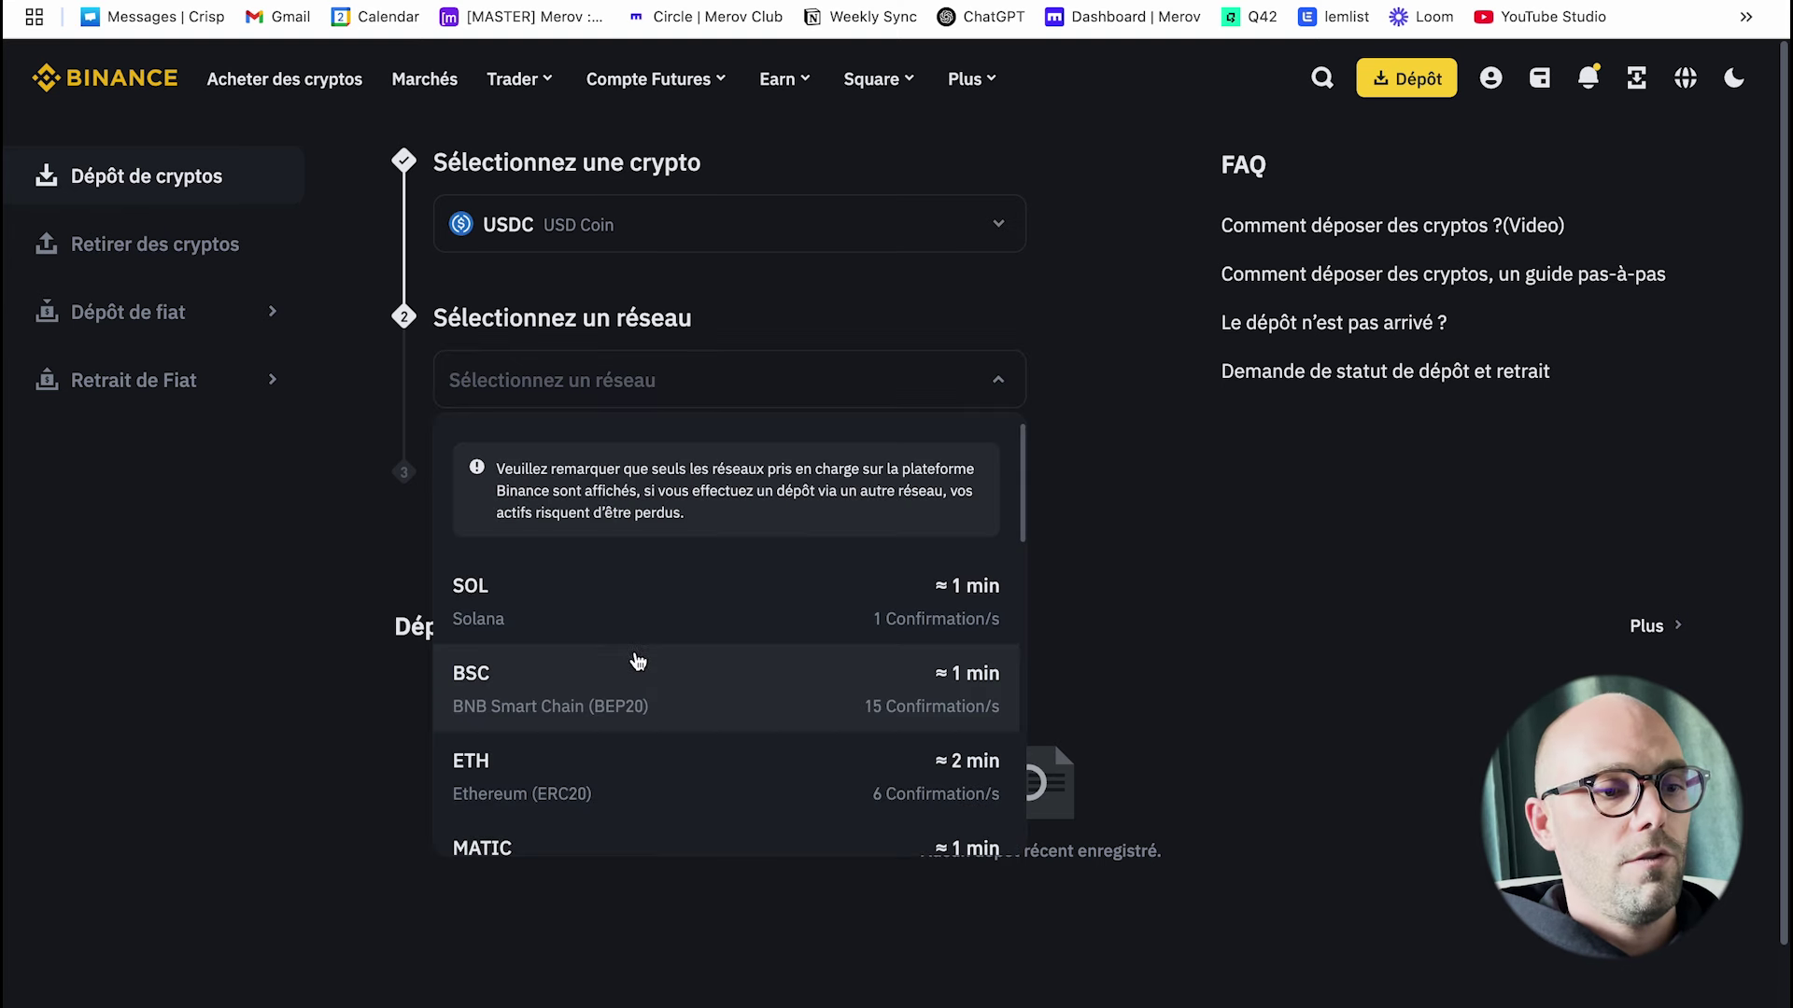
click(613, 684)
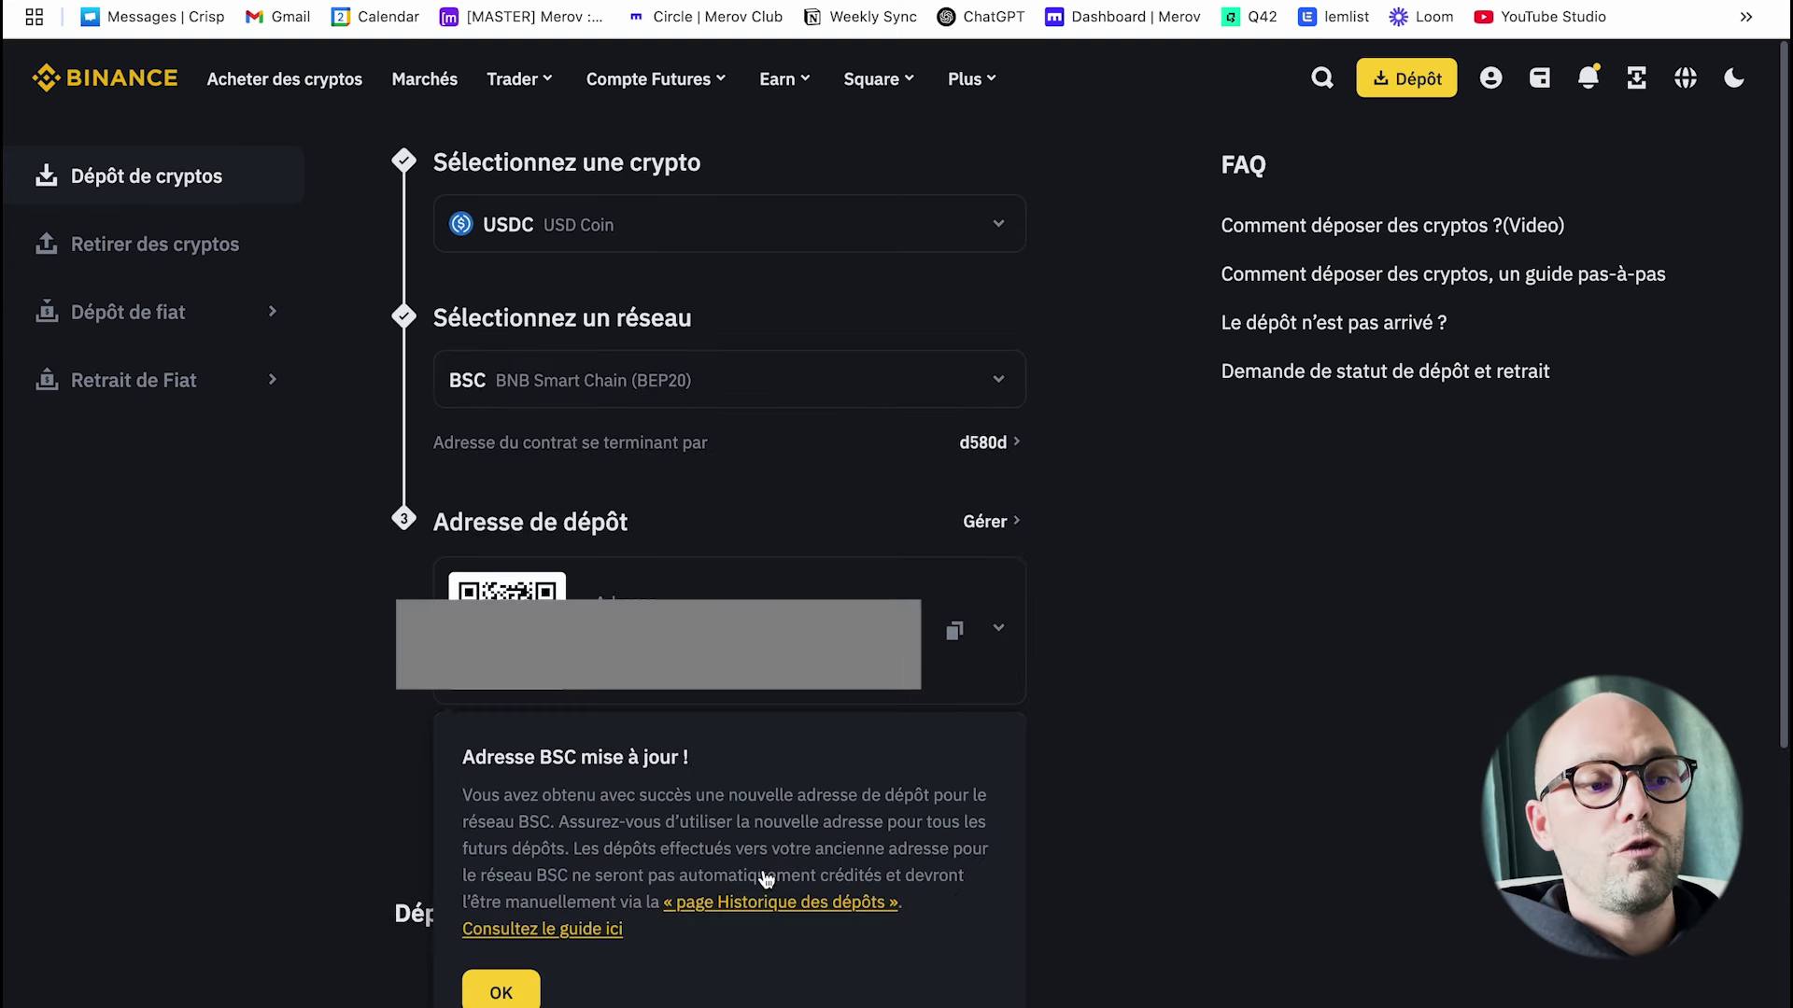
click(954, 635)
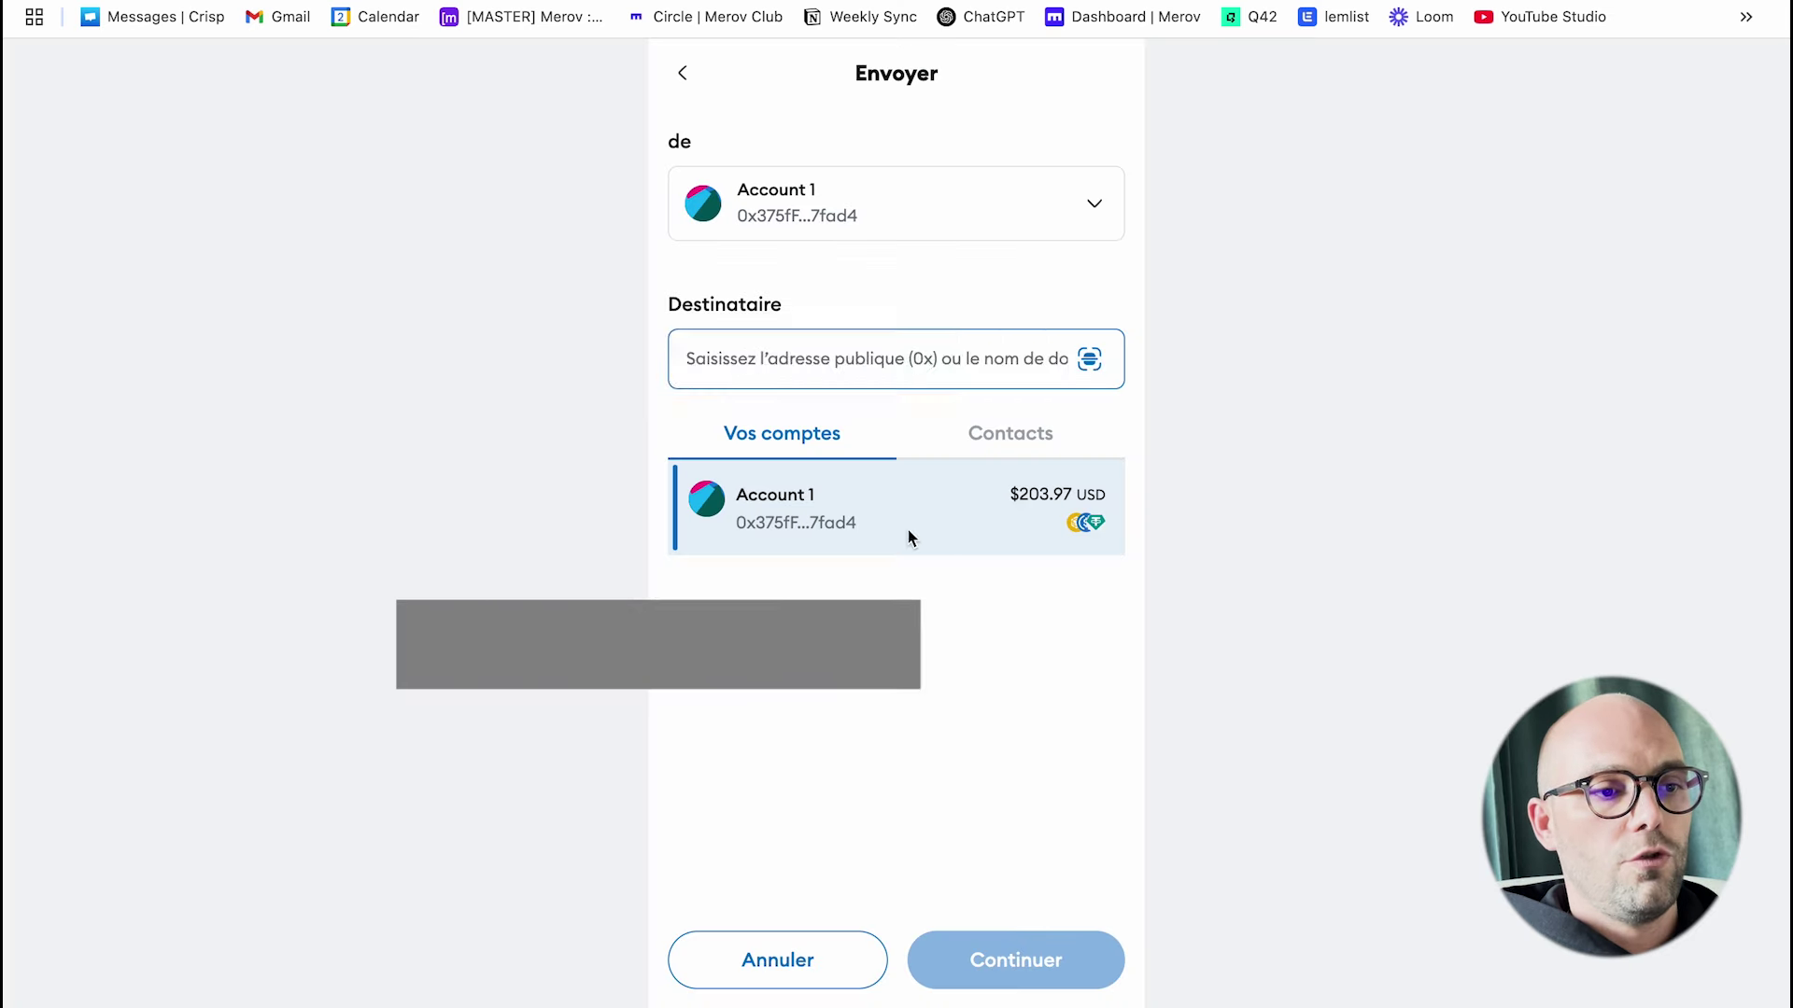
- In MetaMask, paste the copied deposit address as recipient and send the maximum USDC amount, confirming the transaction
key(ctrl+v)
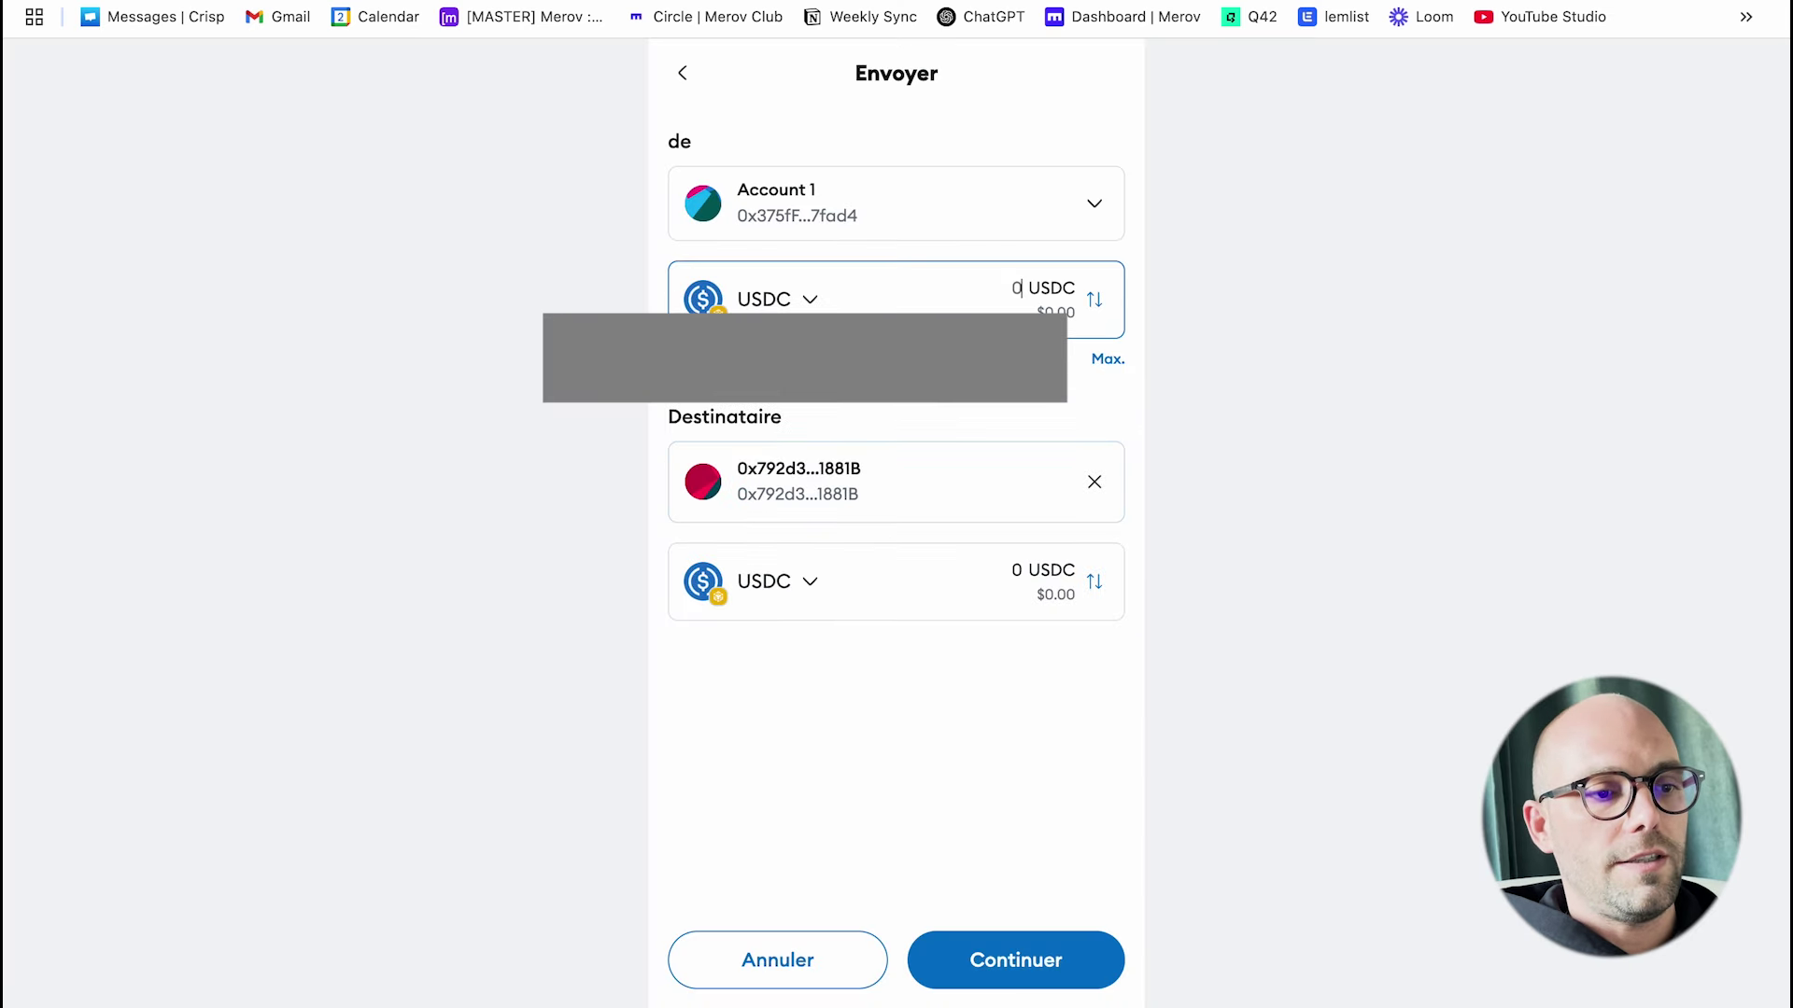
click(1101, 364)
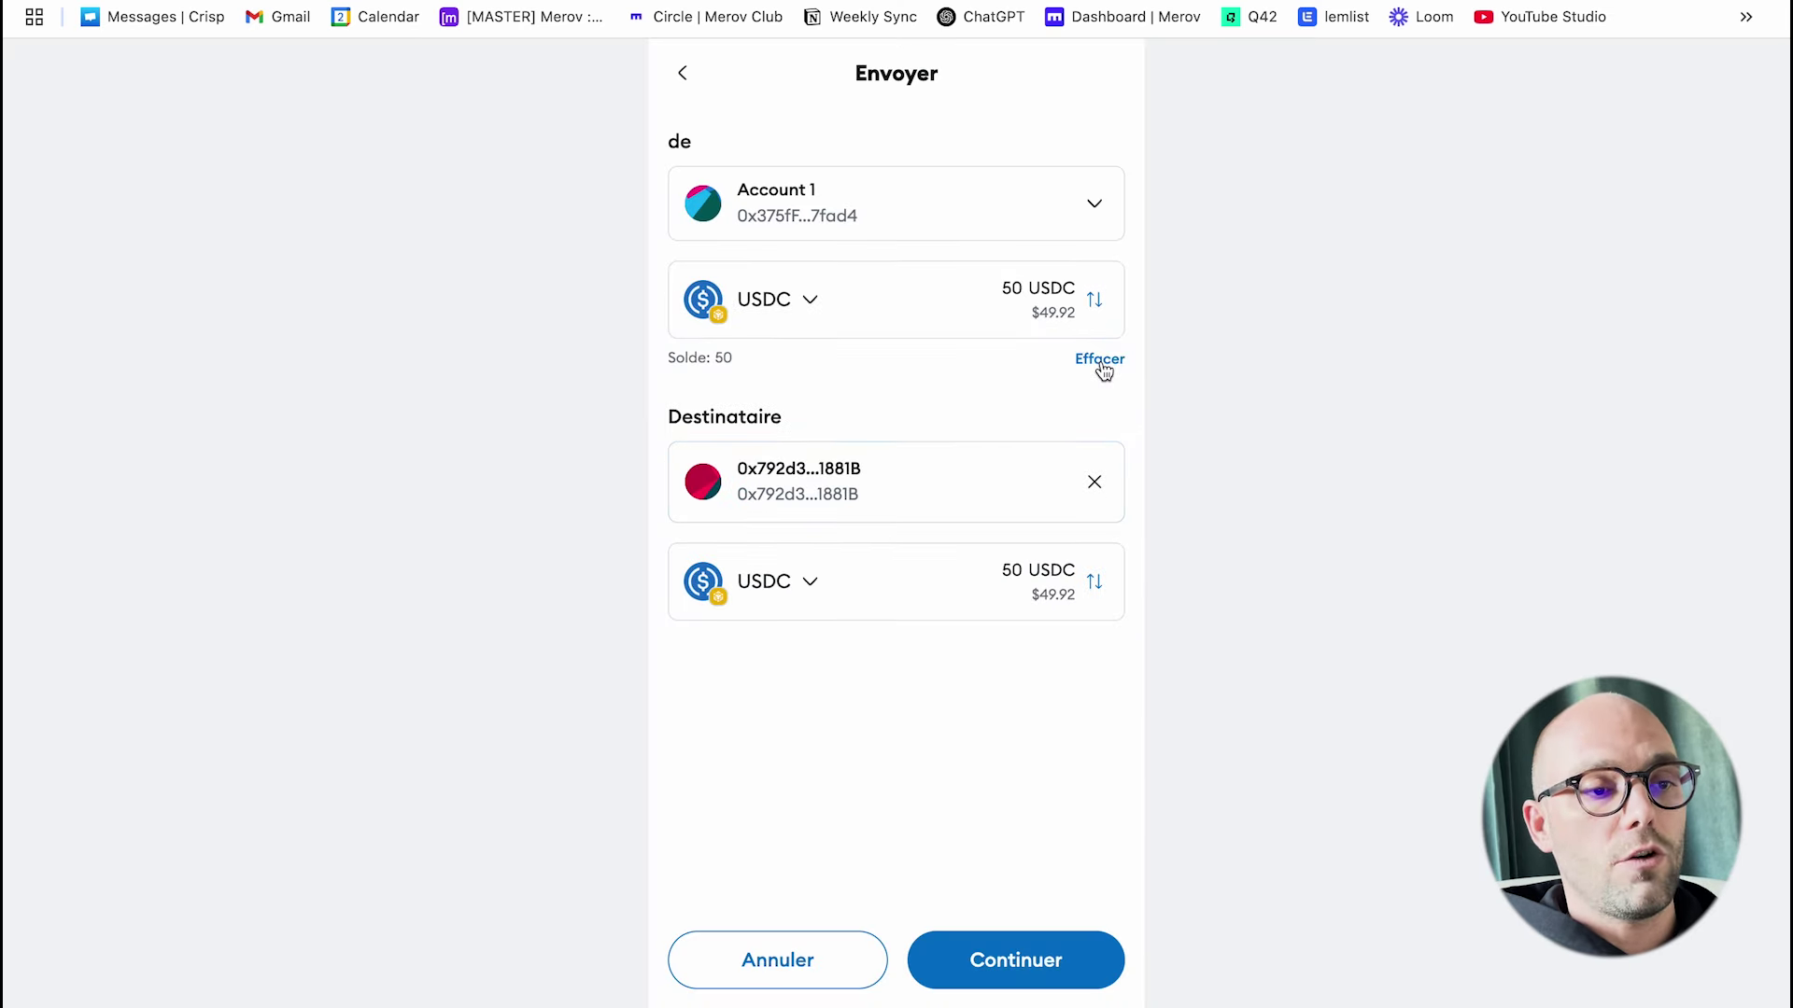
click(1042, 968)
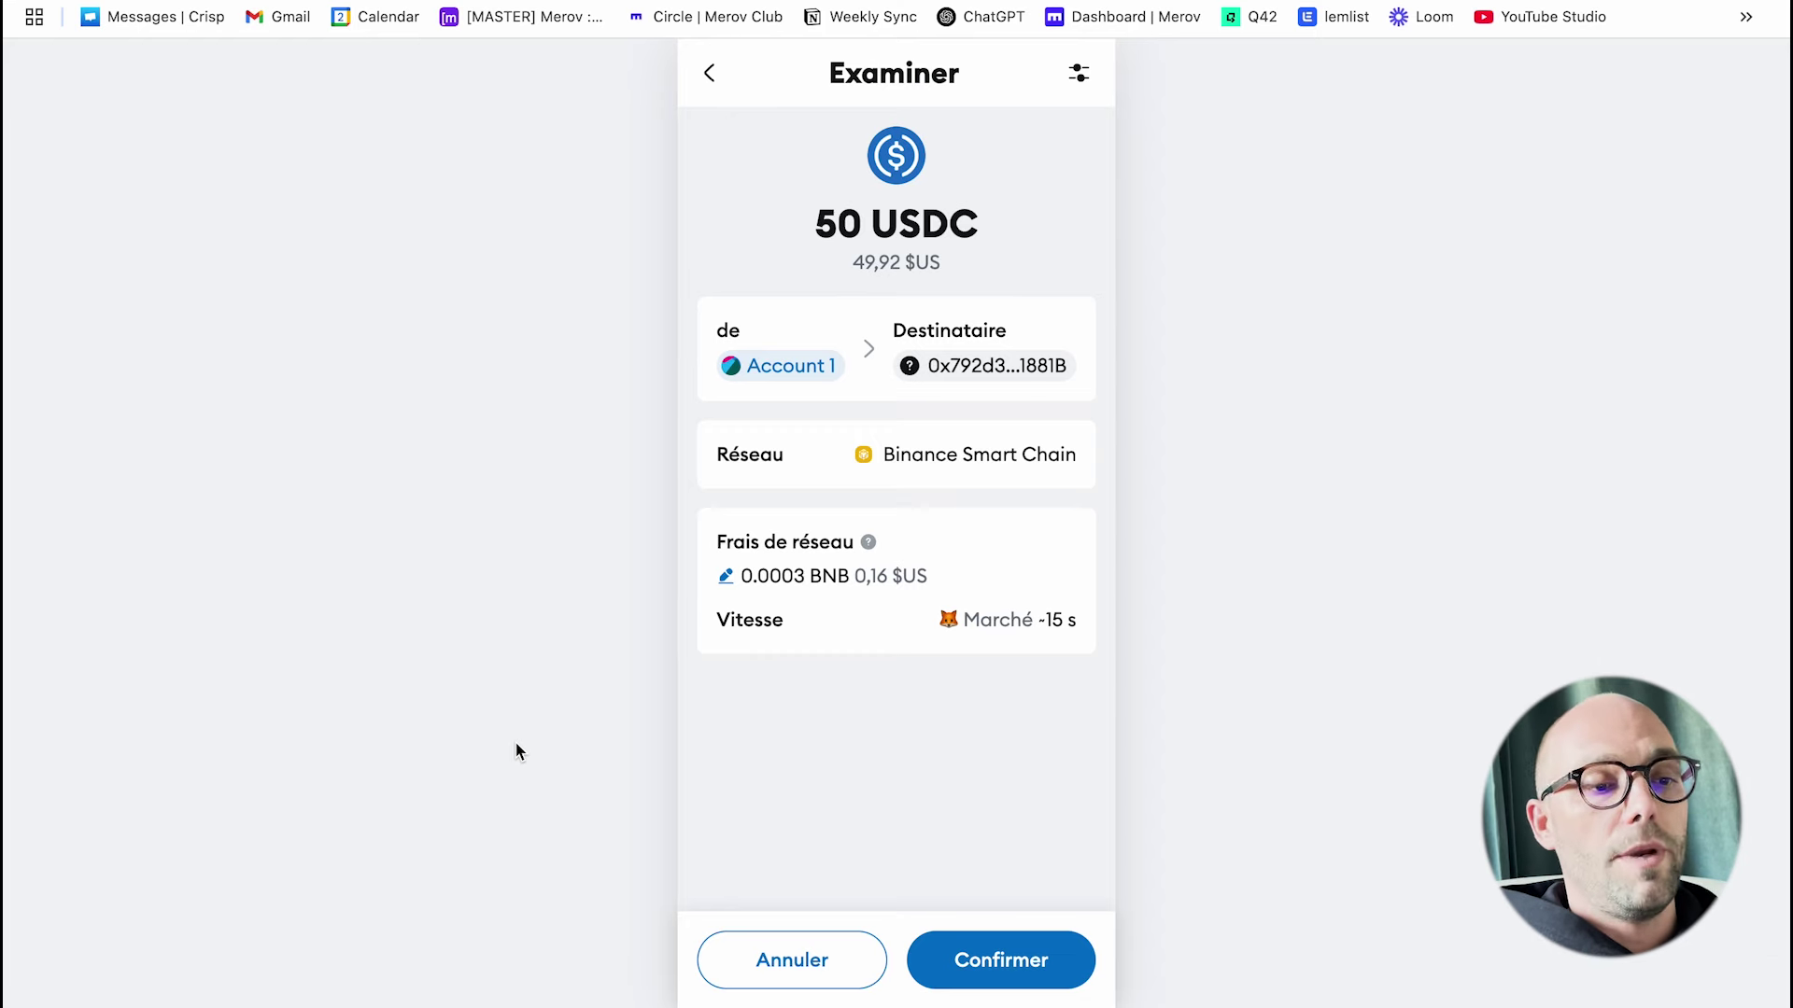
click(1001, 960)
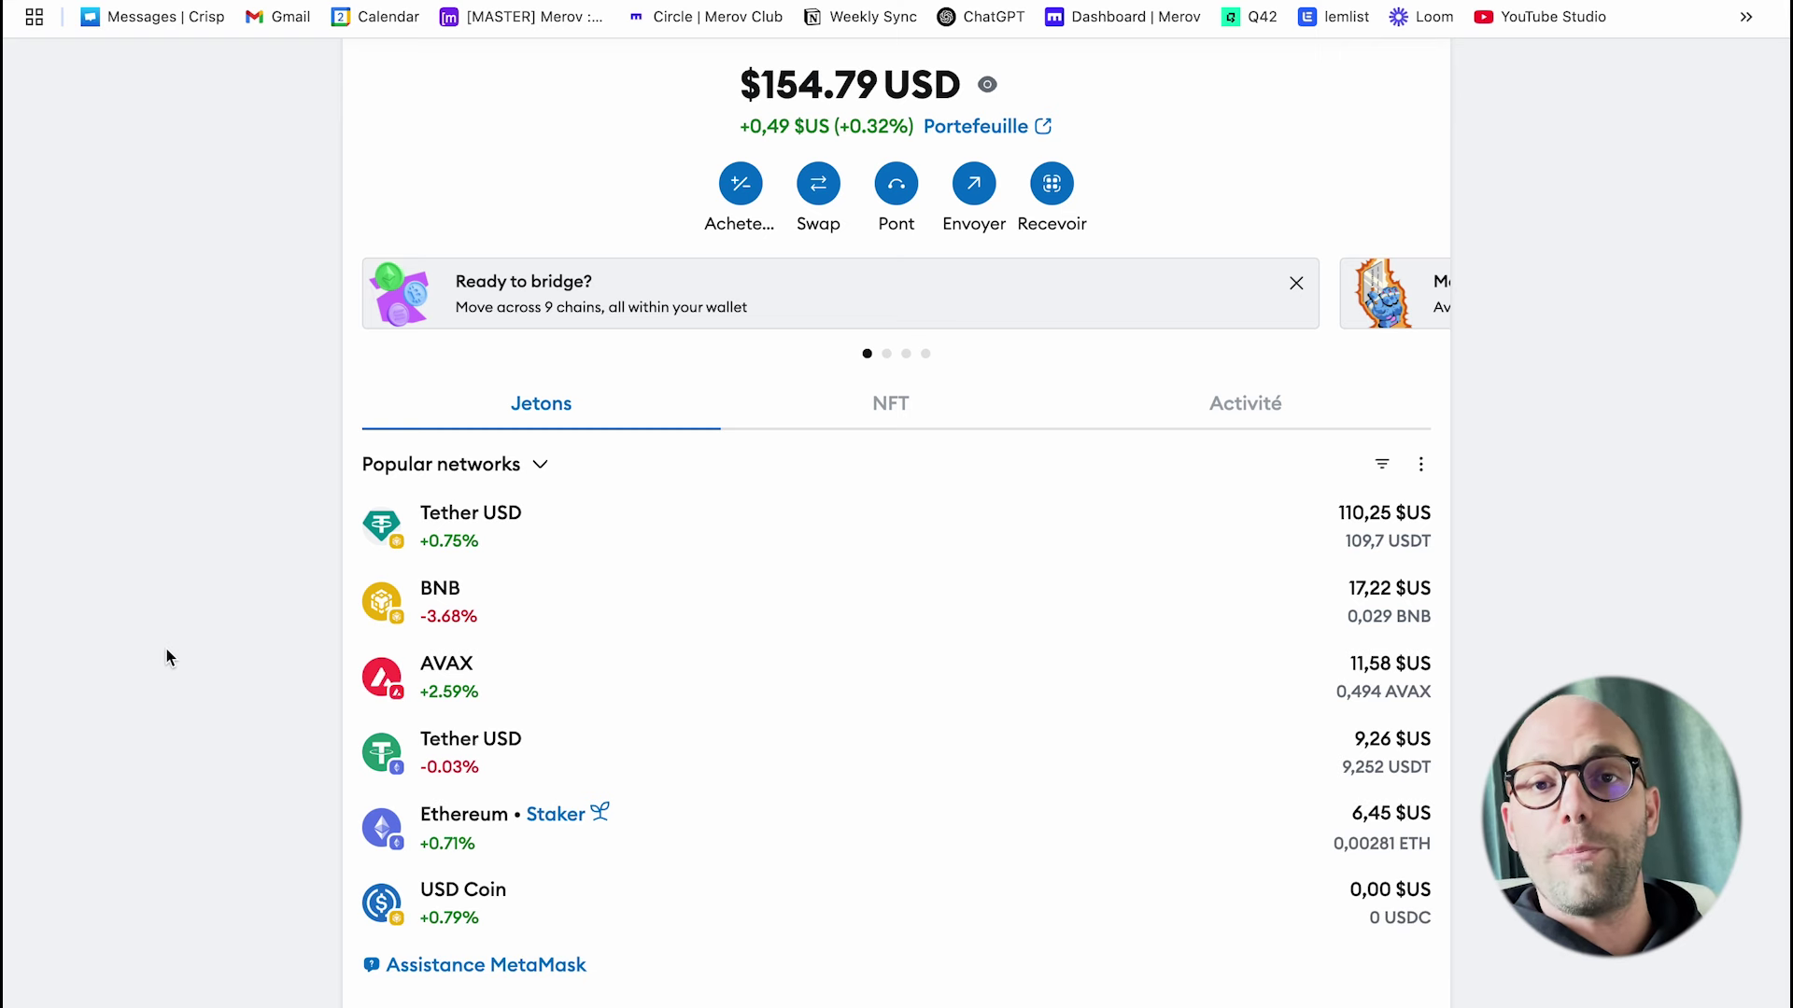
- Set up a MetaMask swap on Binance Smart Chain with USDT as the source token and AAVE as the destination token
click(818, 186)
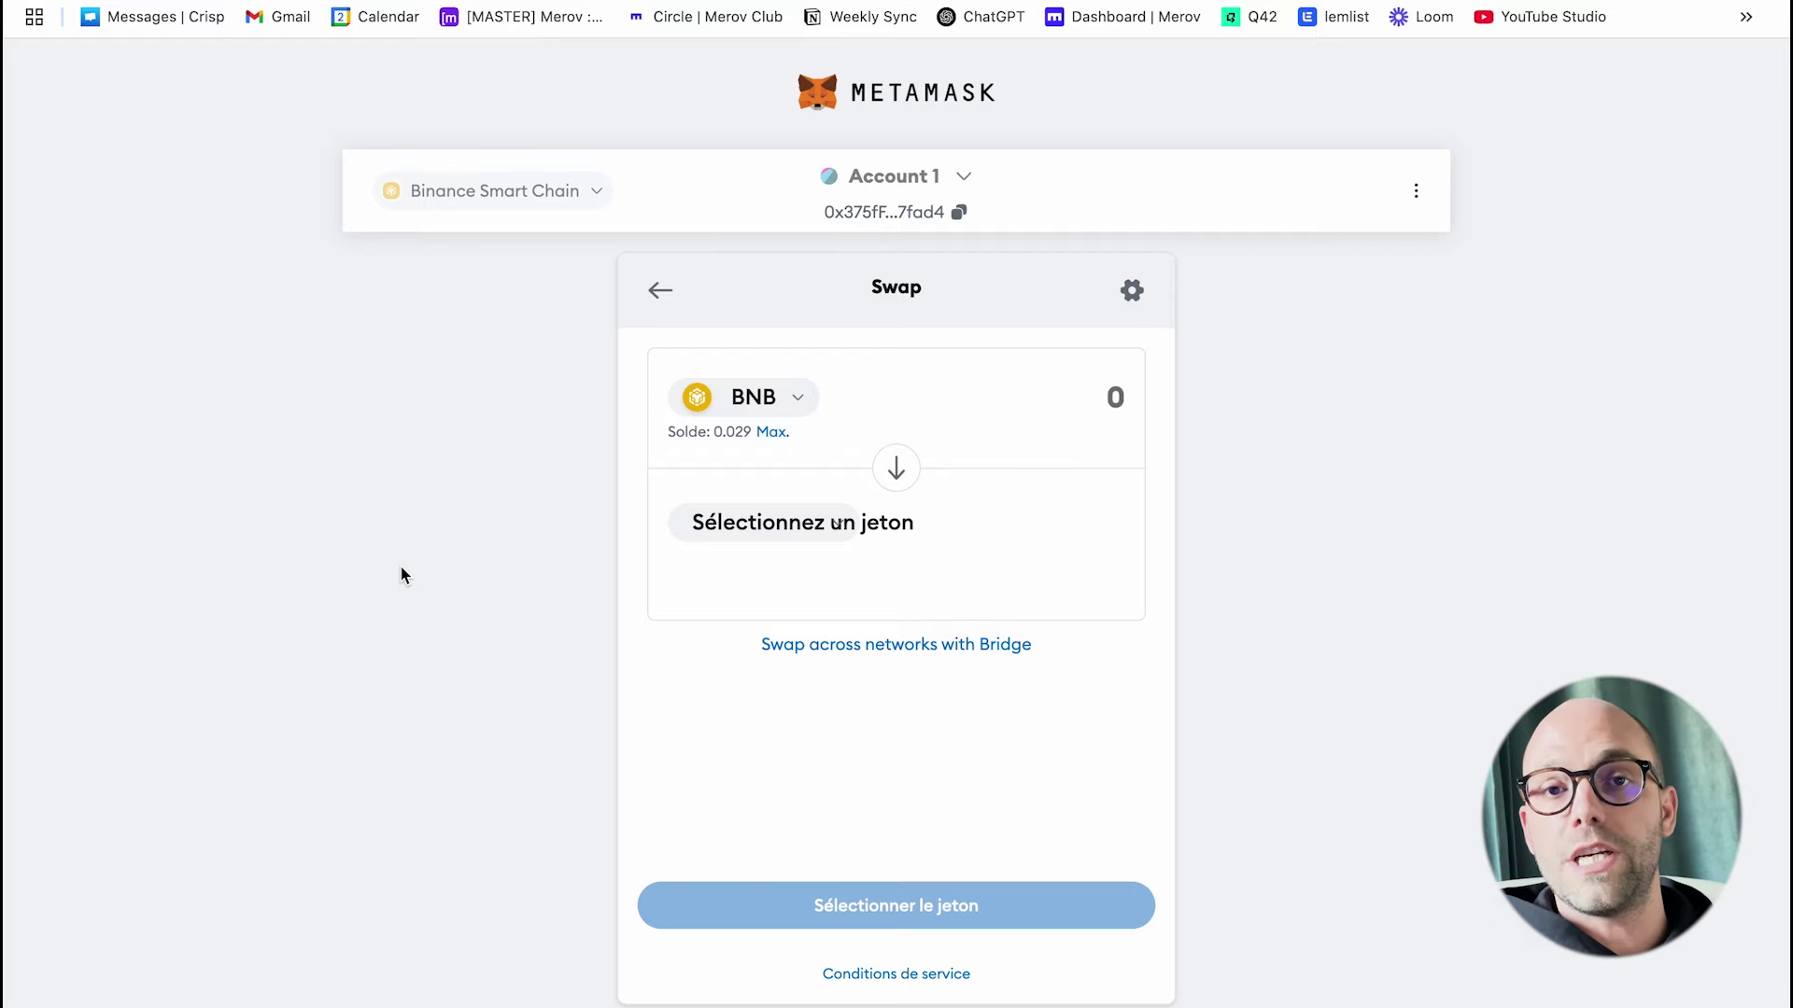
click(801, 406)
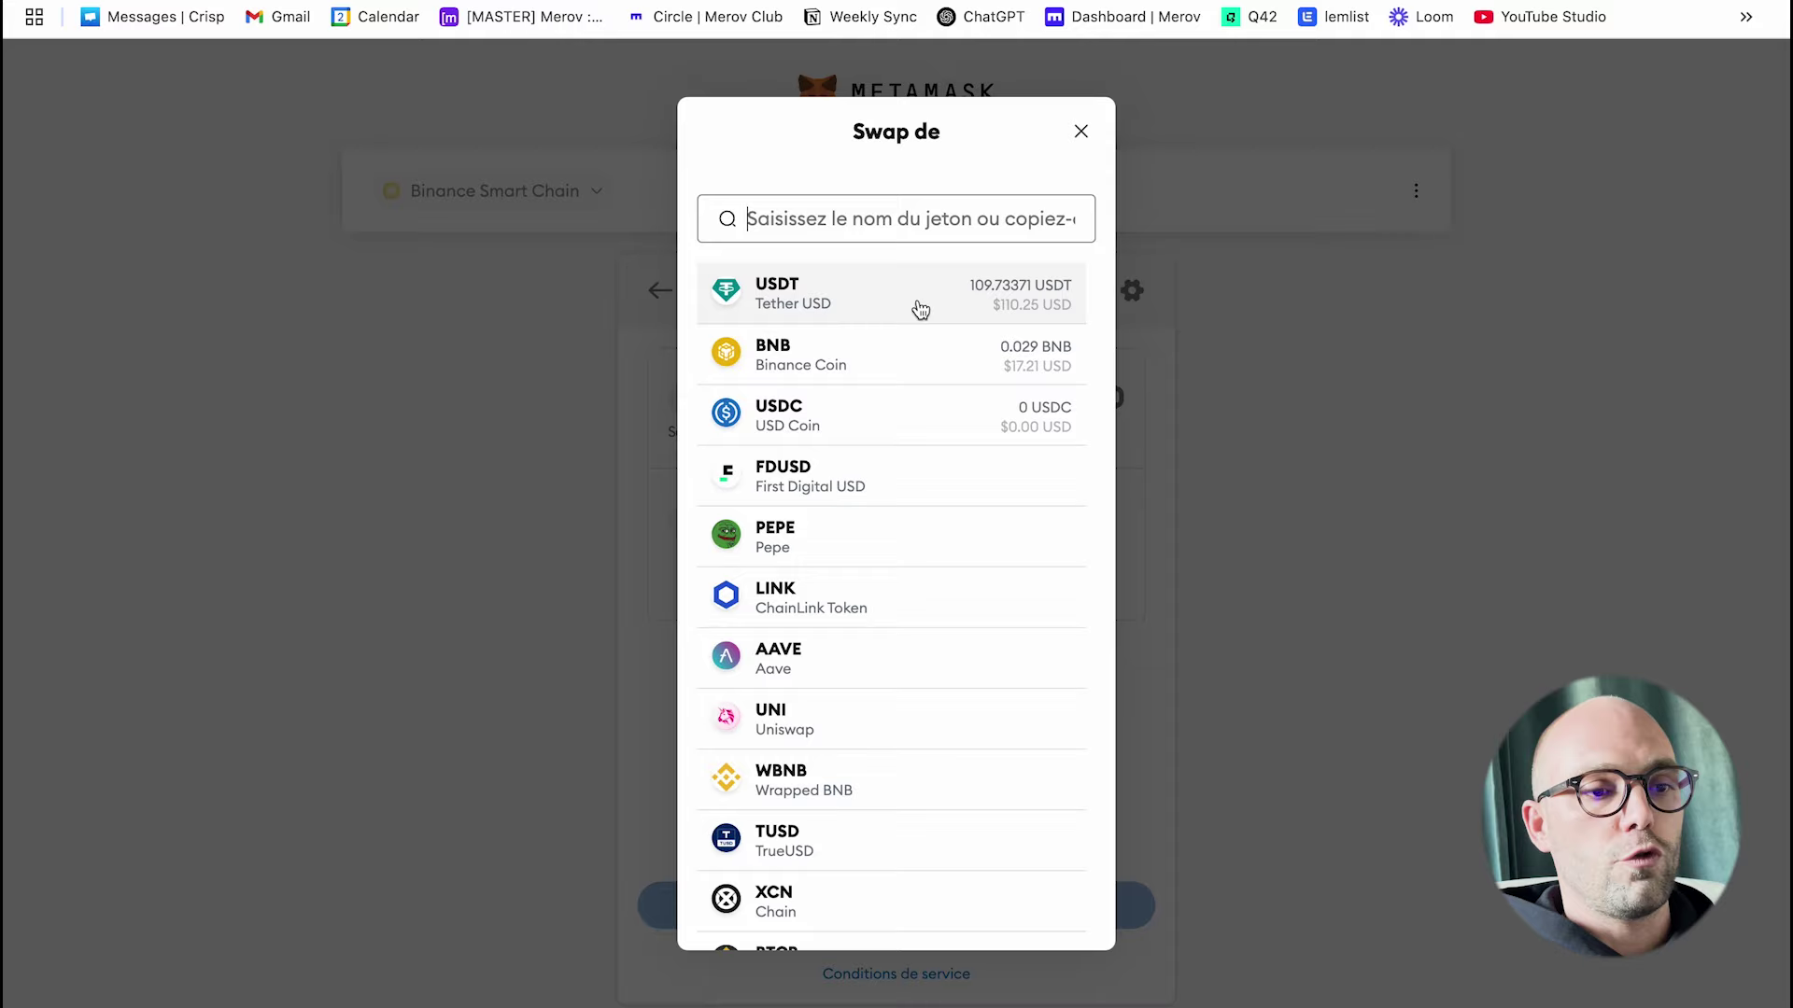
click(920, 308)
click(804, 524)
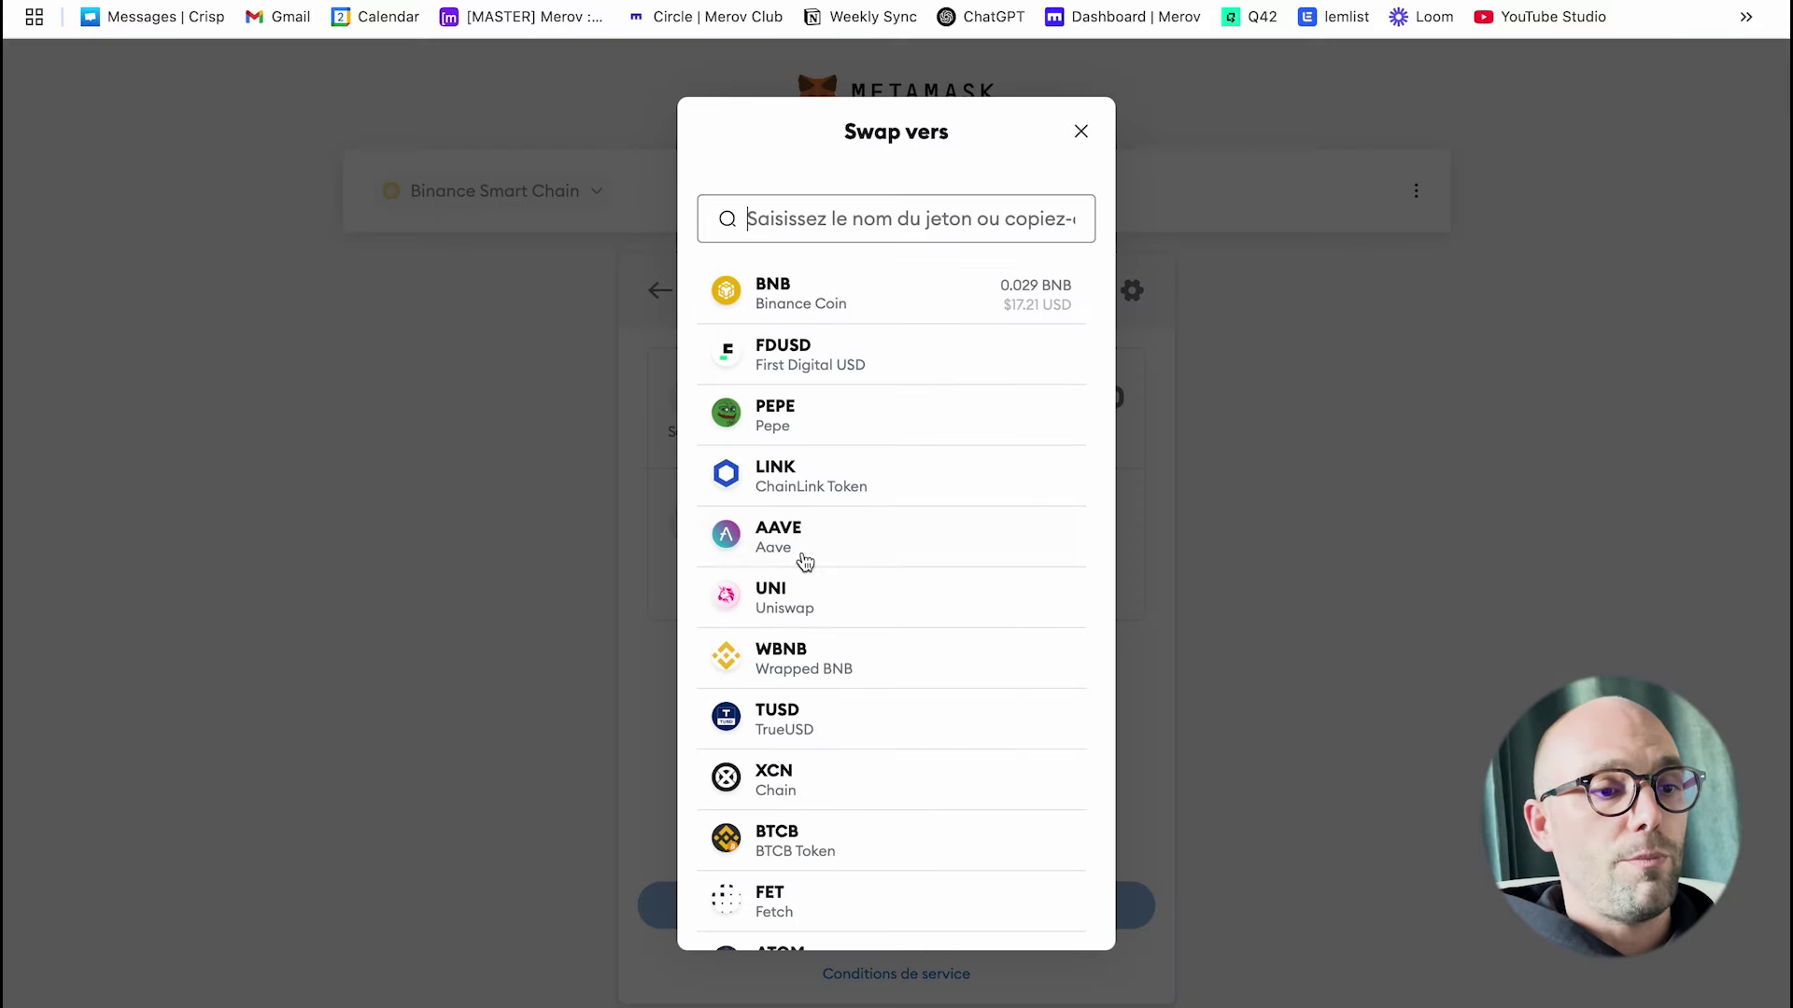
click(899, 531)
- Set the swap amount to 10 USDT, execute the swap and close its completion page
click(958, 397)
text(10)
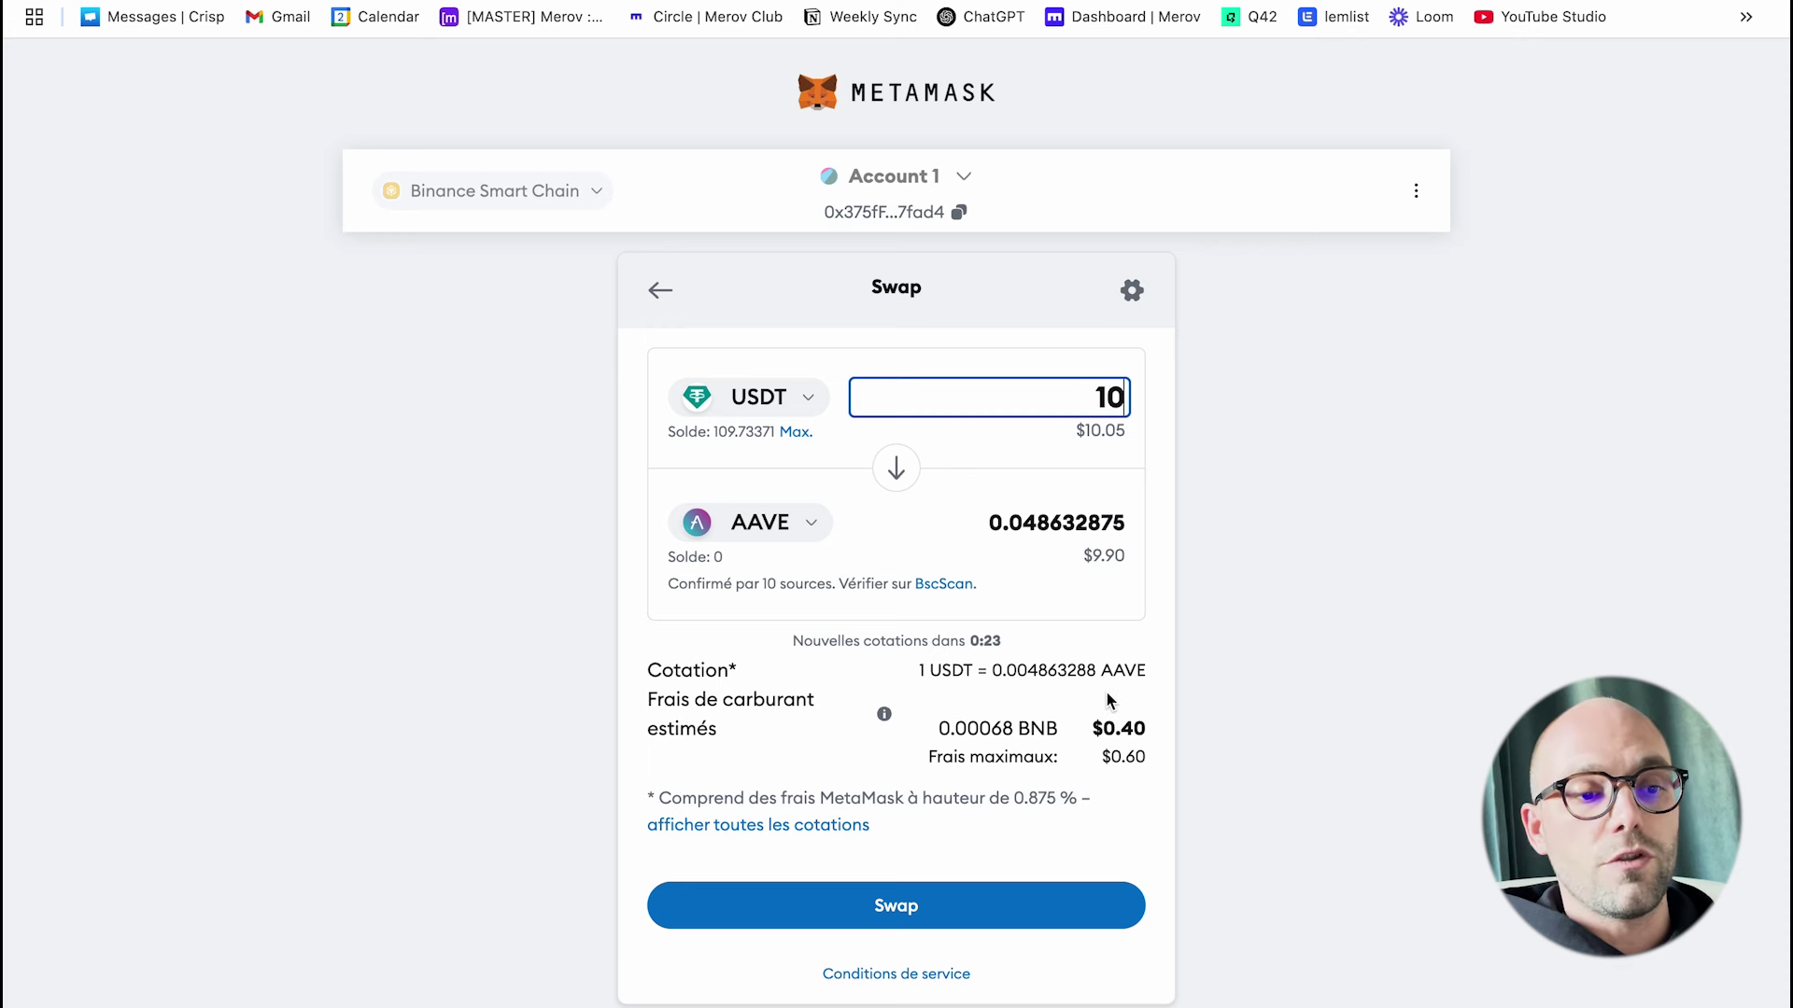
click(896, 905)
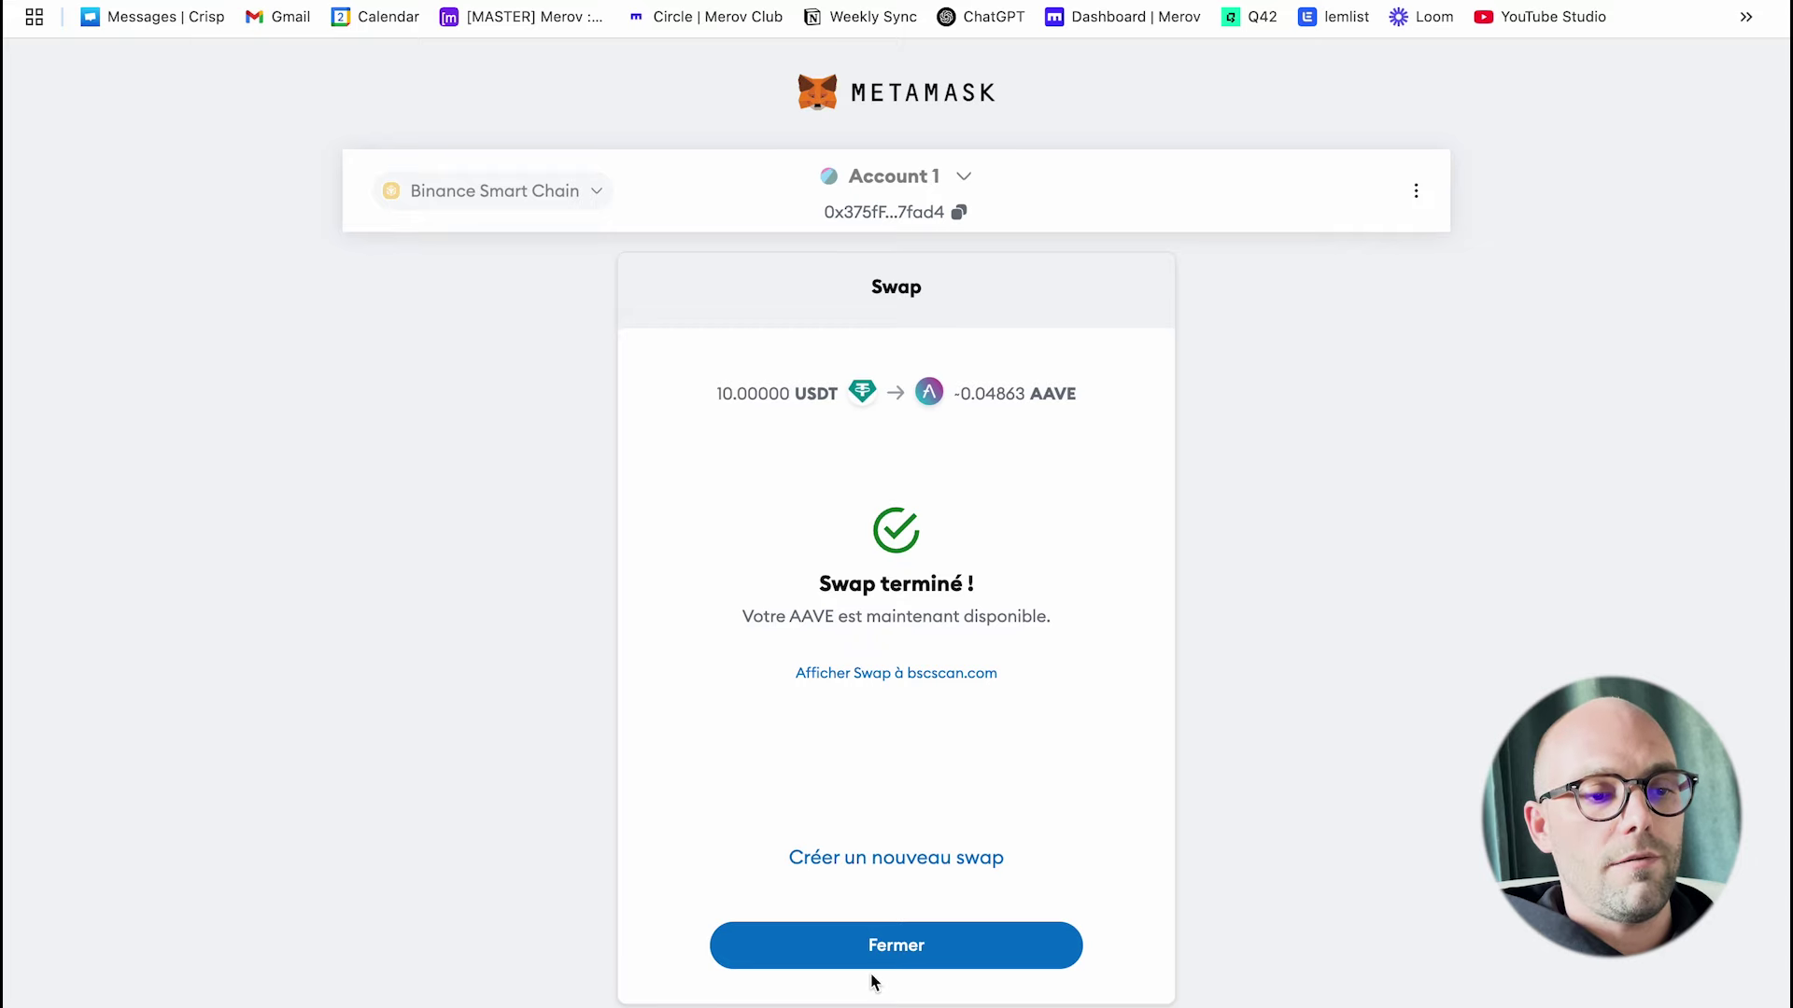
click(888, 946)
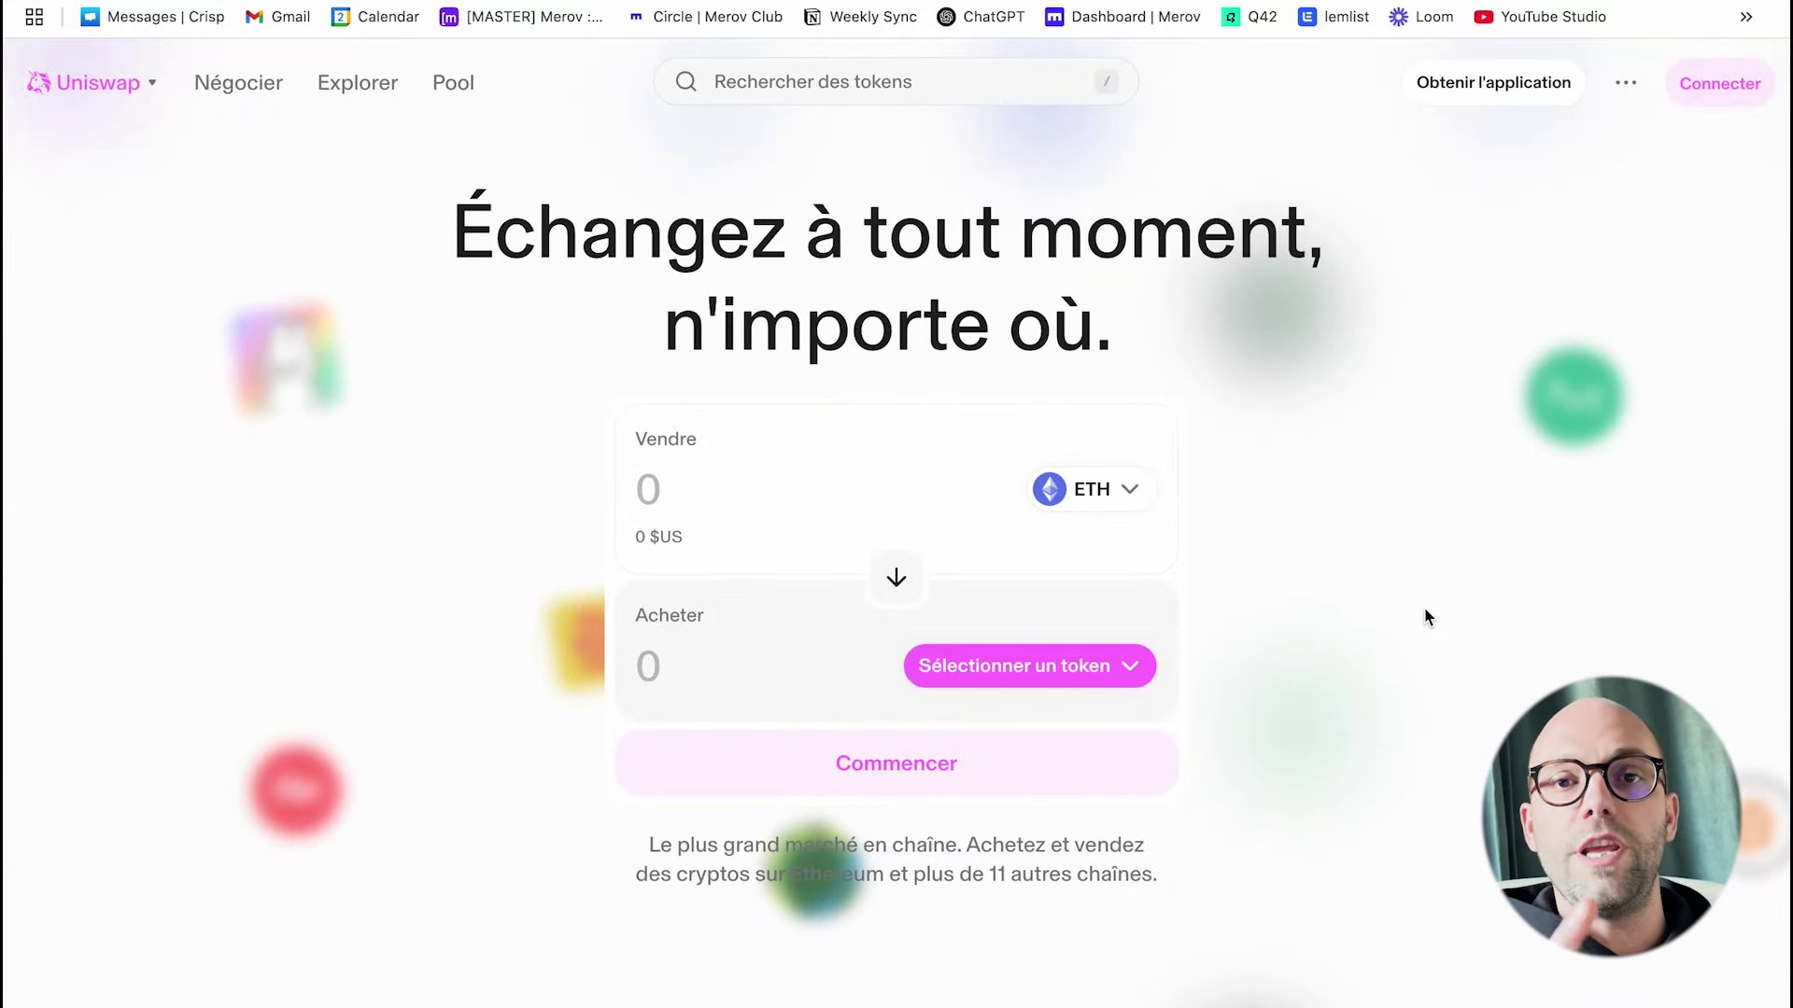
- Connect the MetaMask wallet to Uniswap and approve the connection
click(1716, 91)
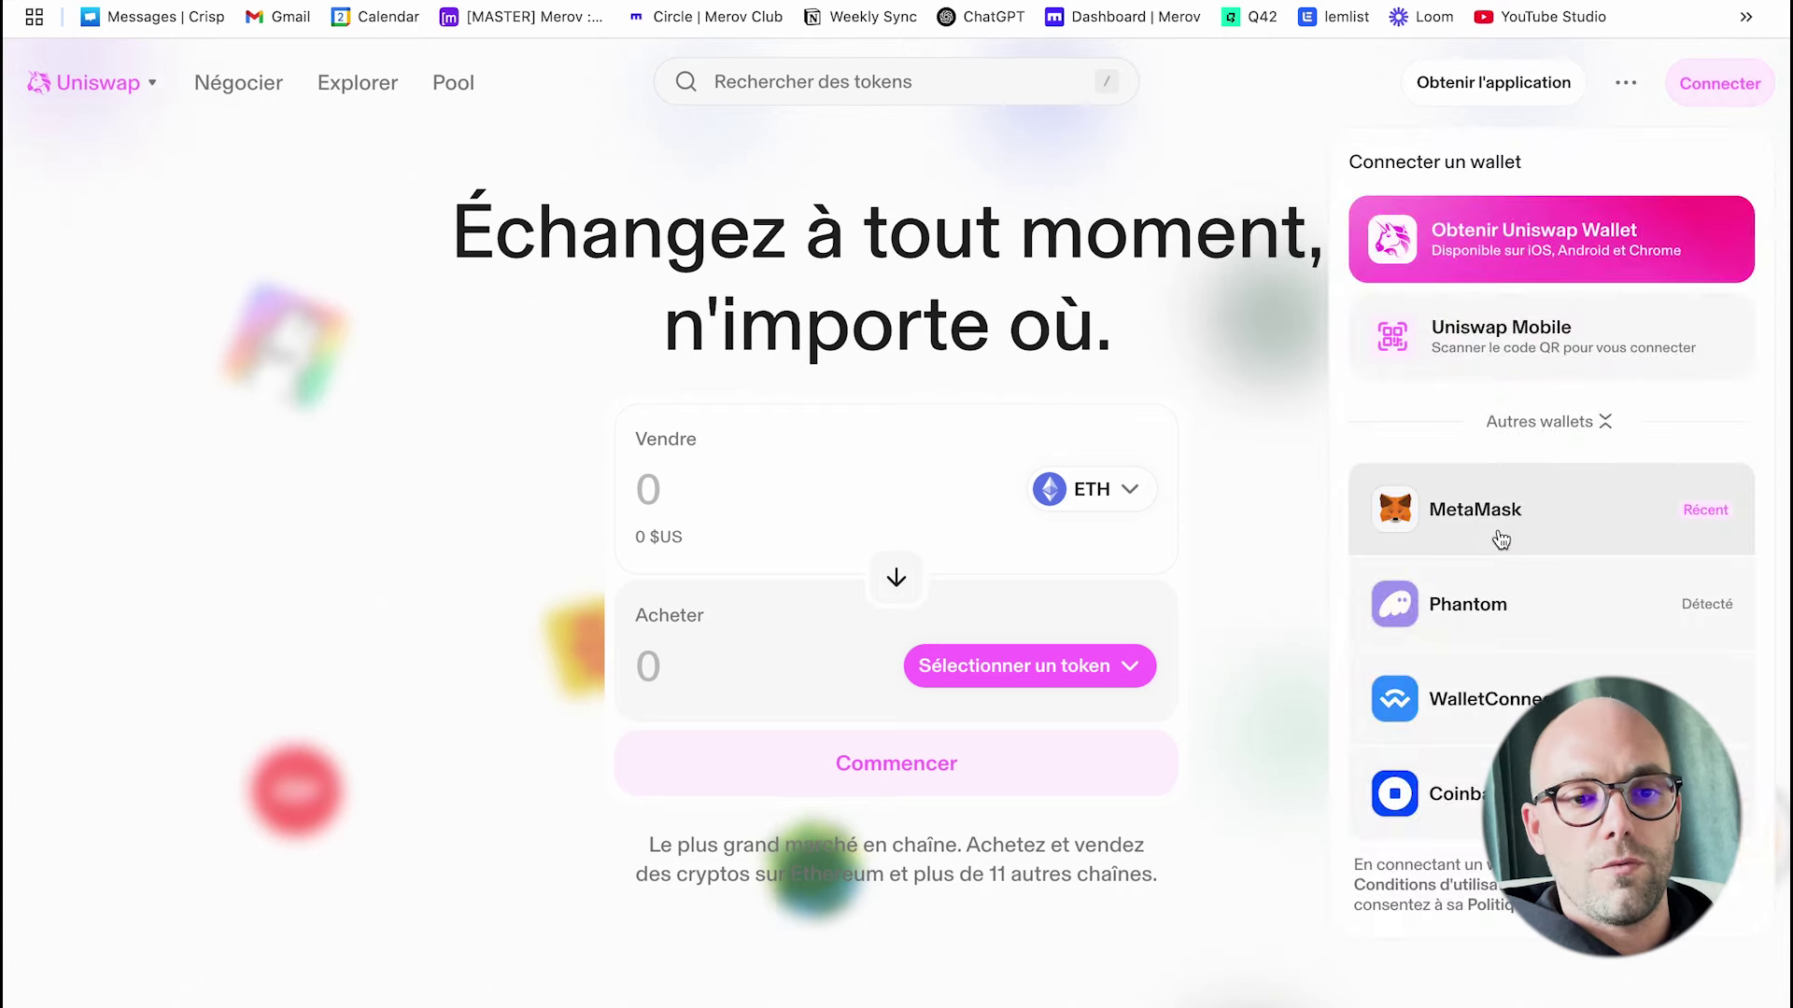
click(1499, 536)
click(1125, 980)
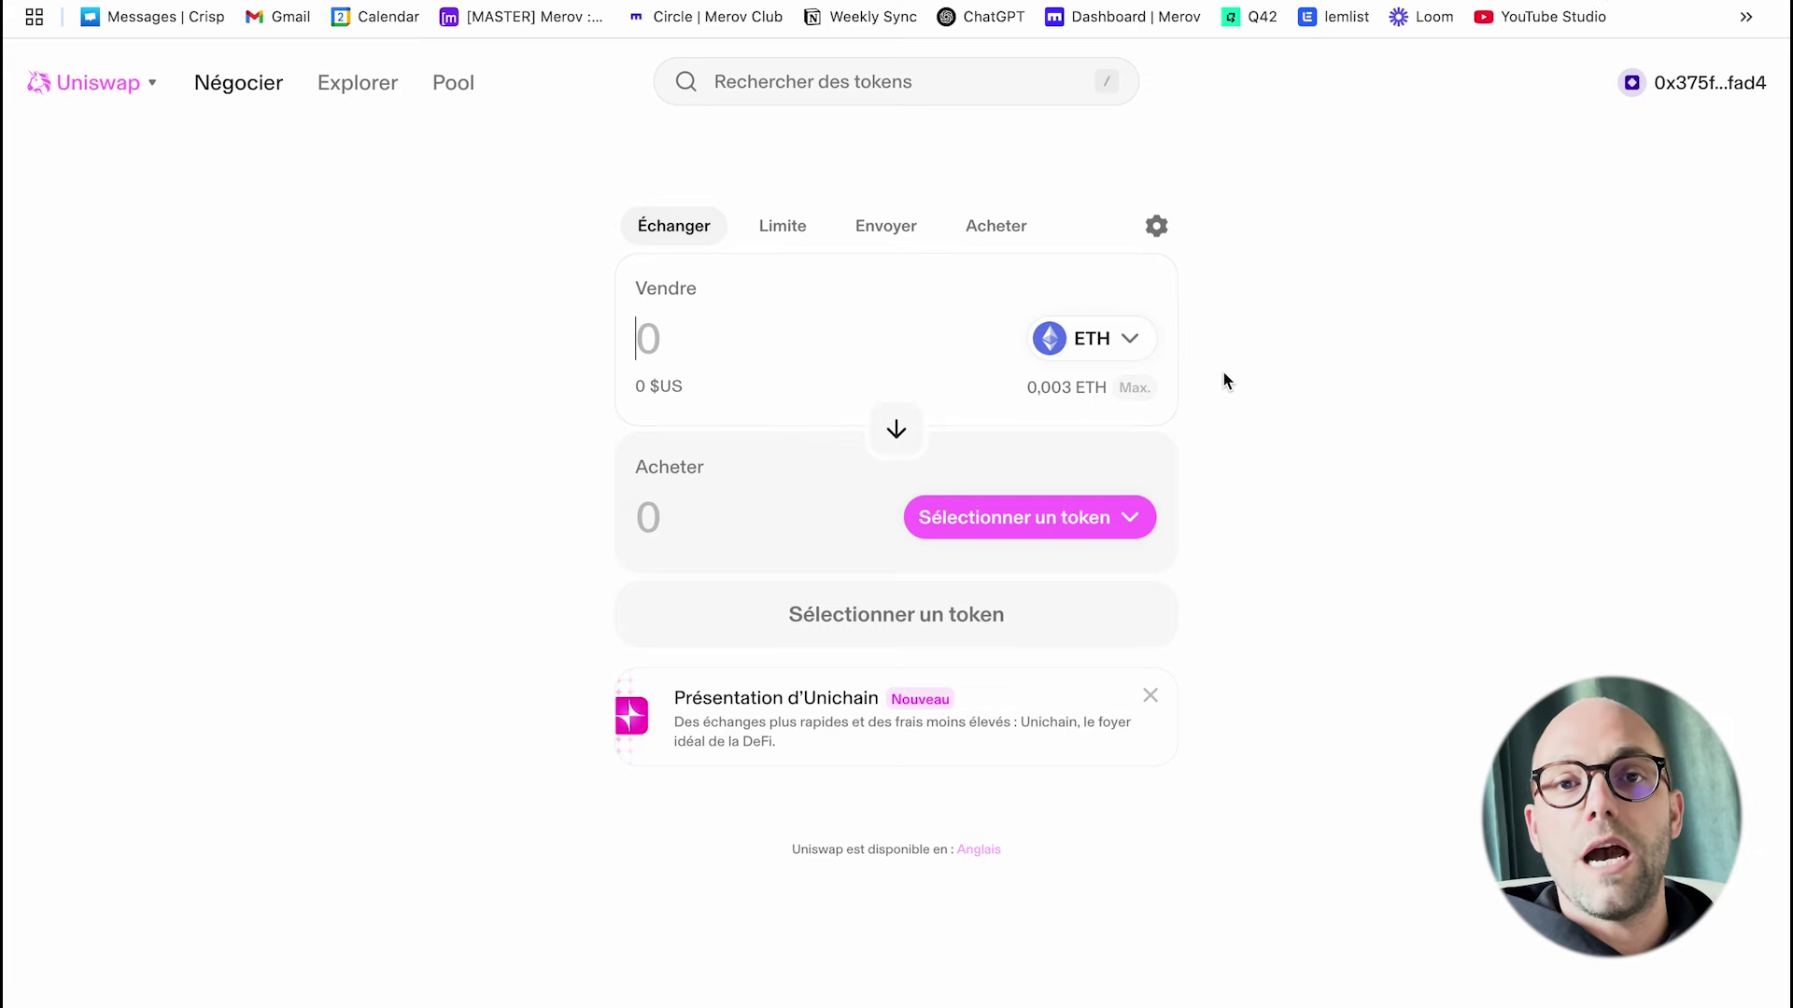
- Choose Aave Token on BNB Chain as the token to sell and Tether USD (USDT) as the token to buy
click(1027, 518)
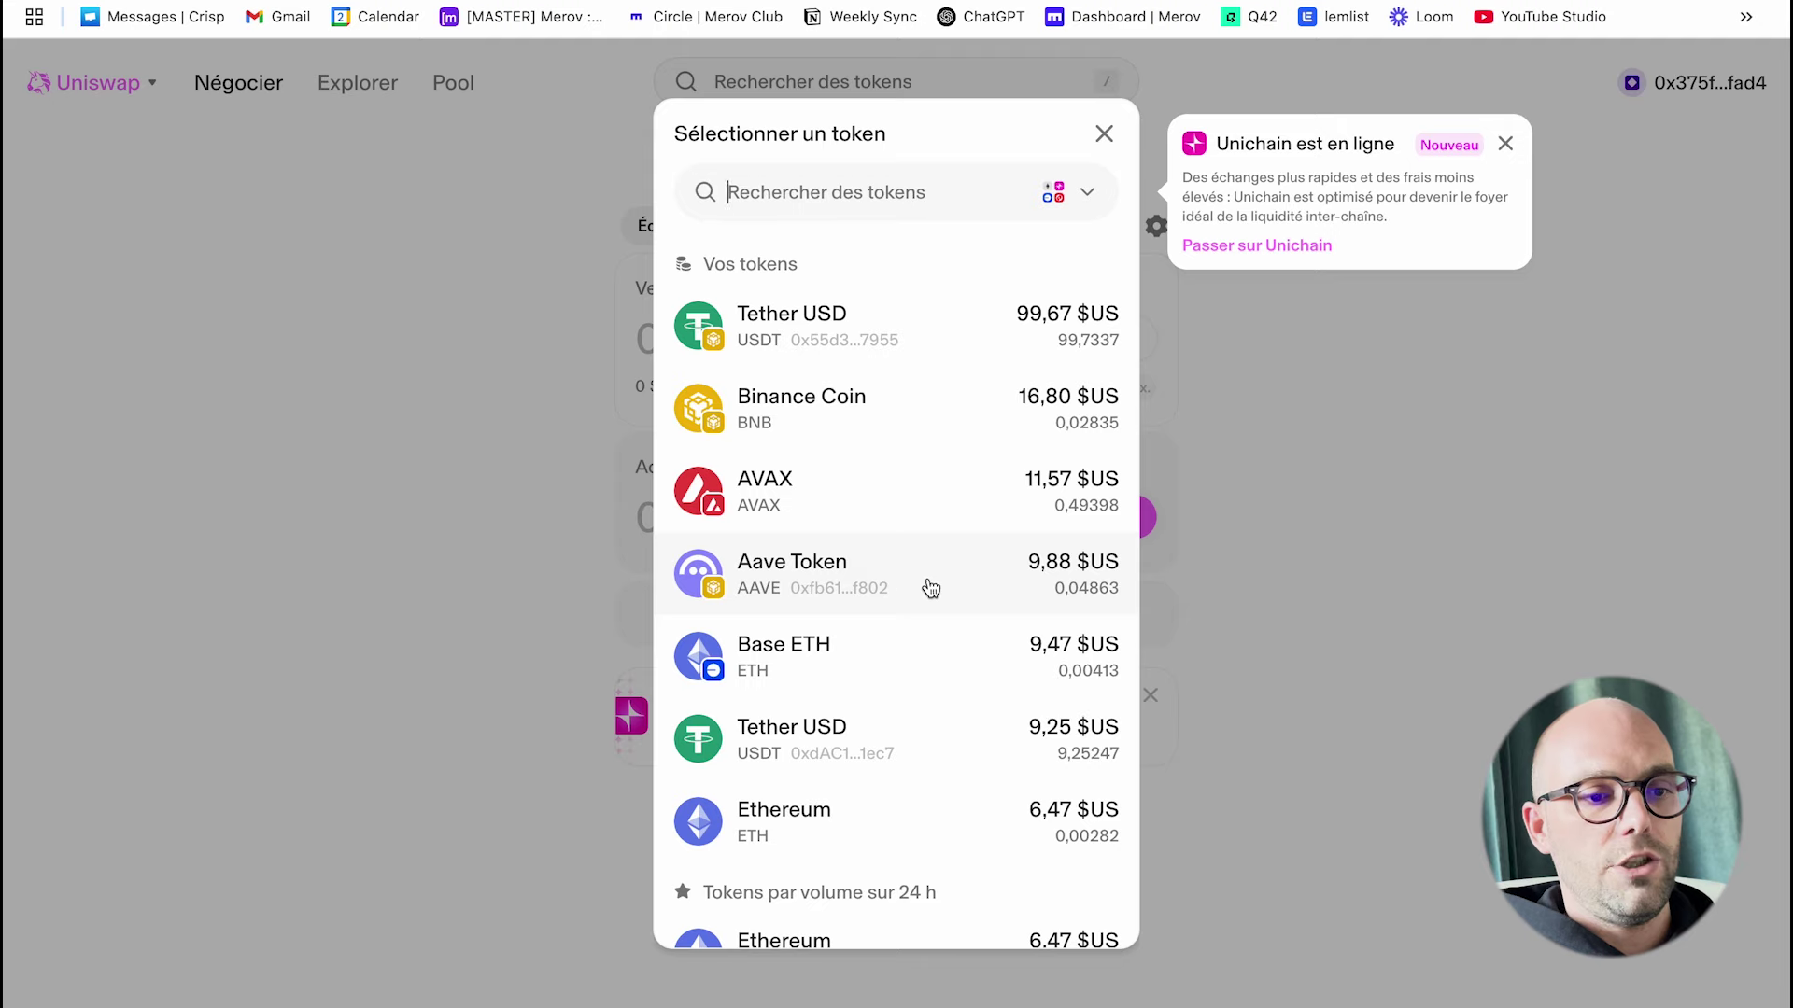
click(930, 587)
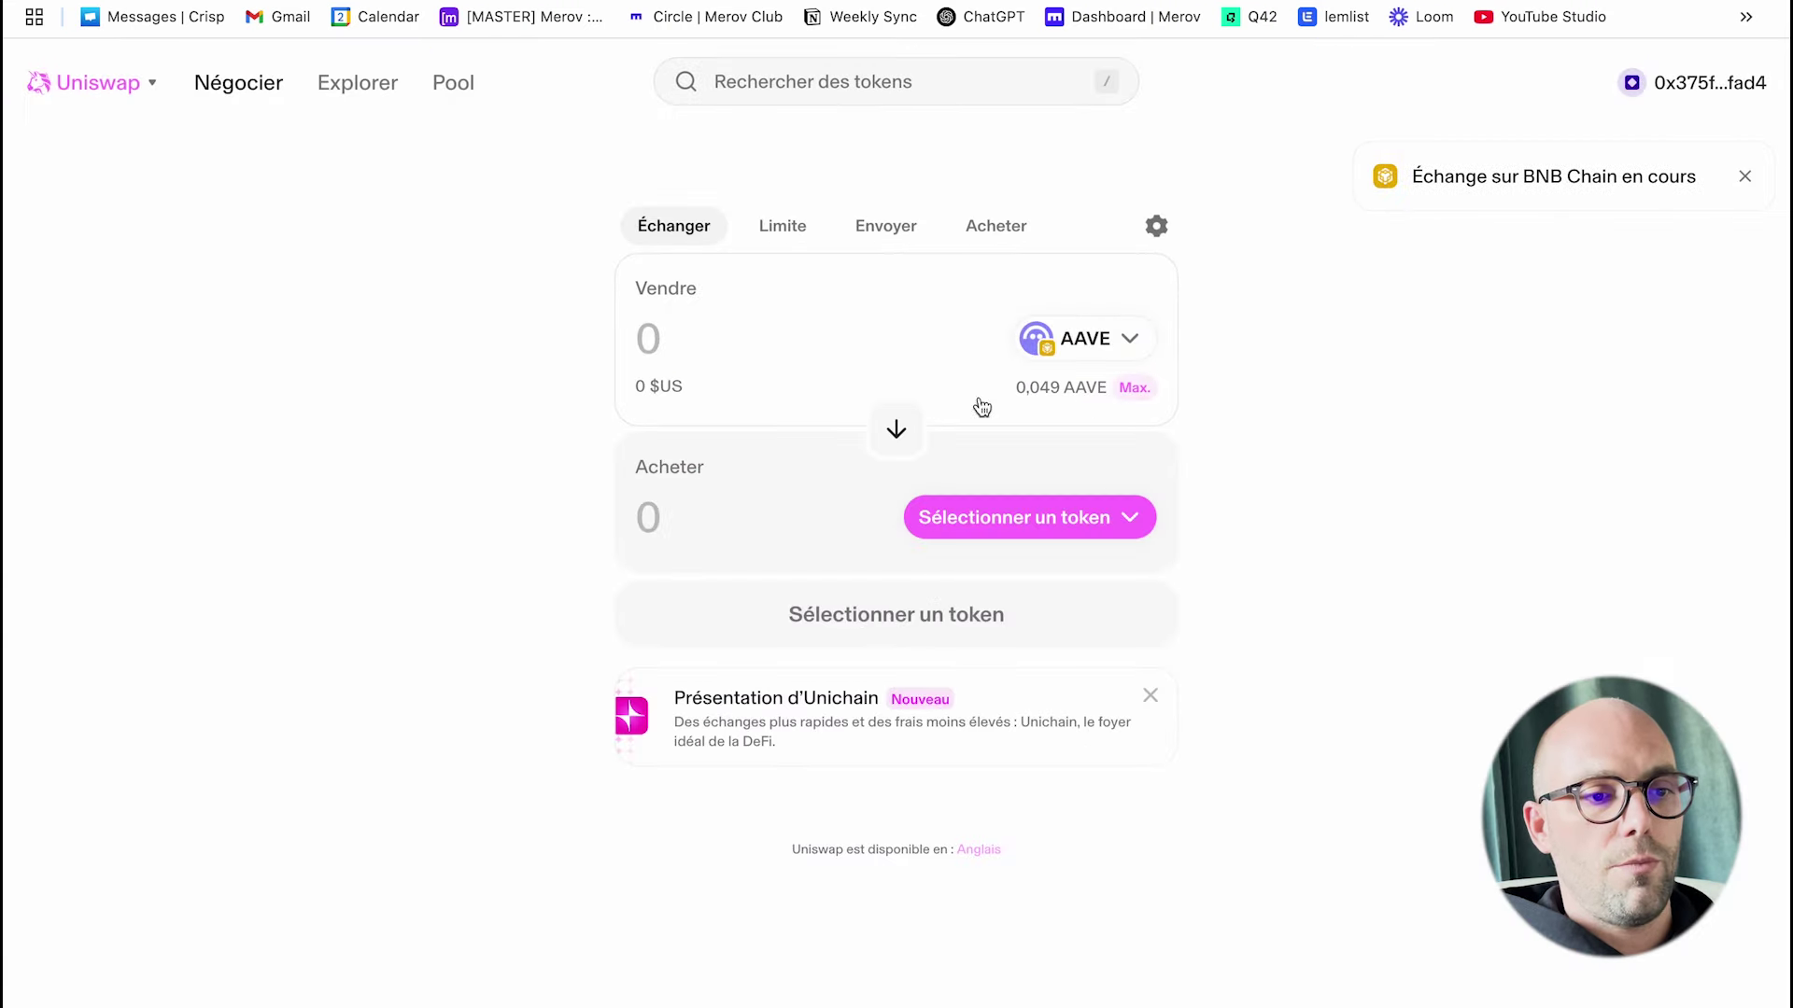
click(992, 518)
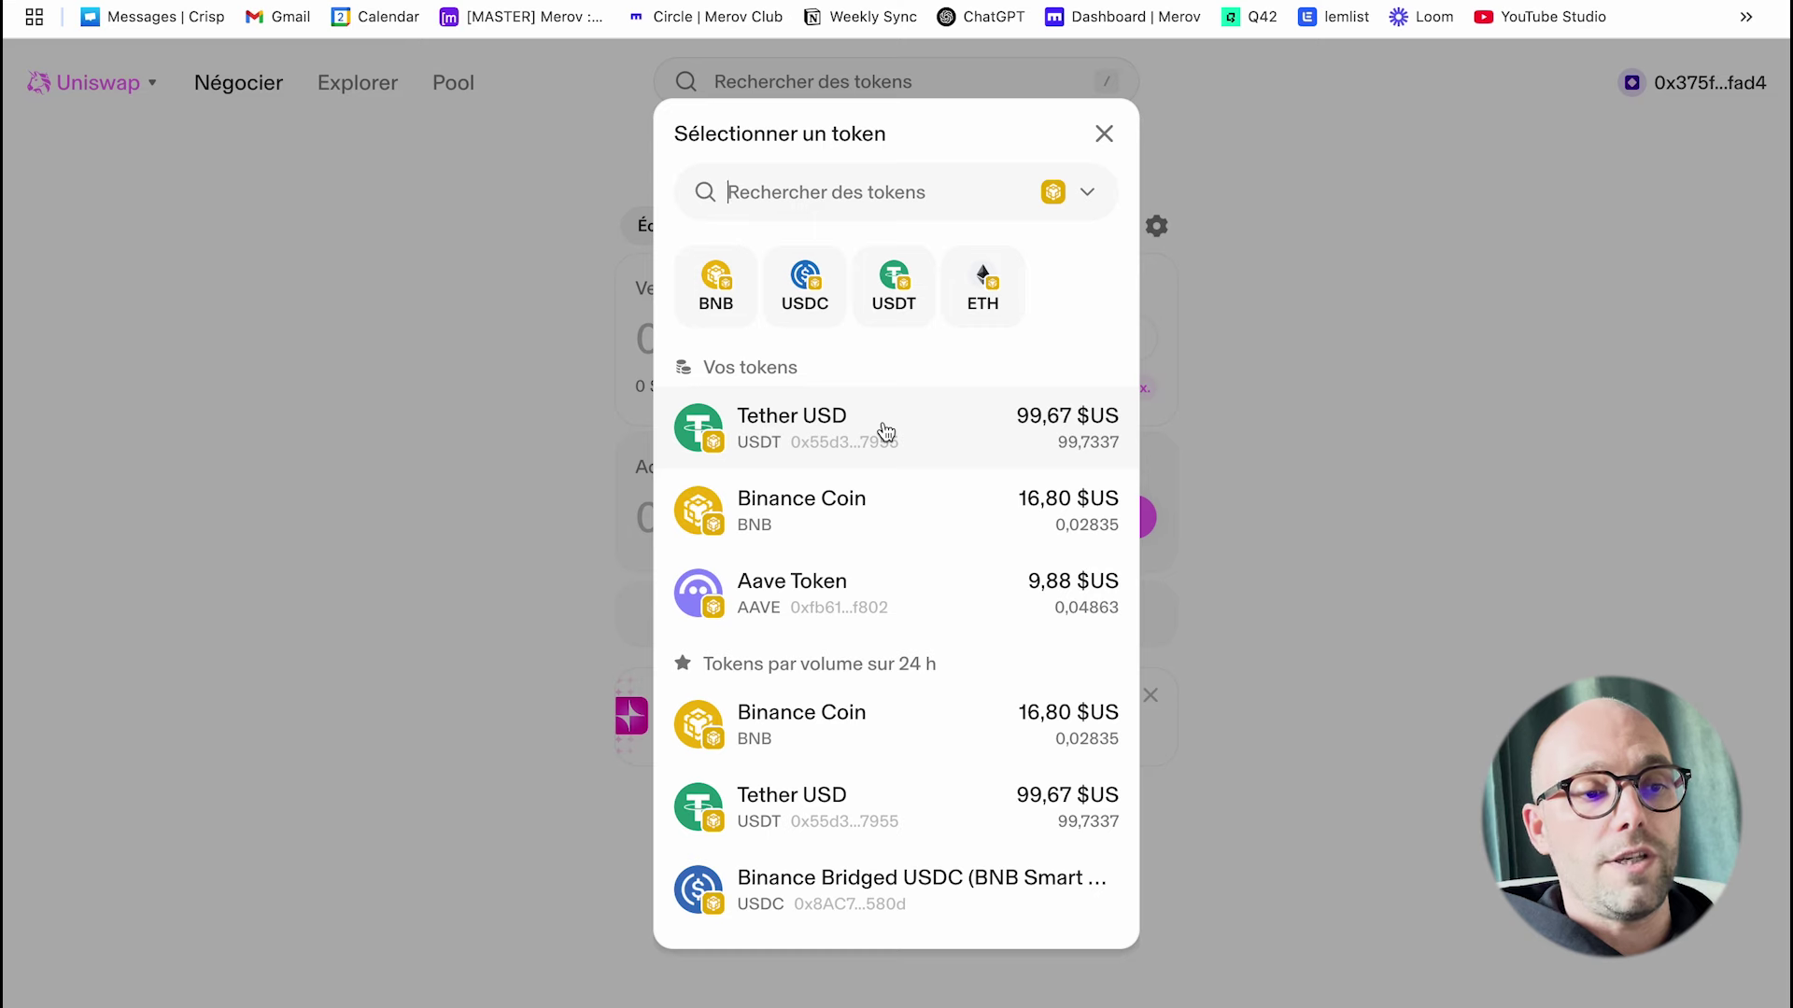
click(861, 450)
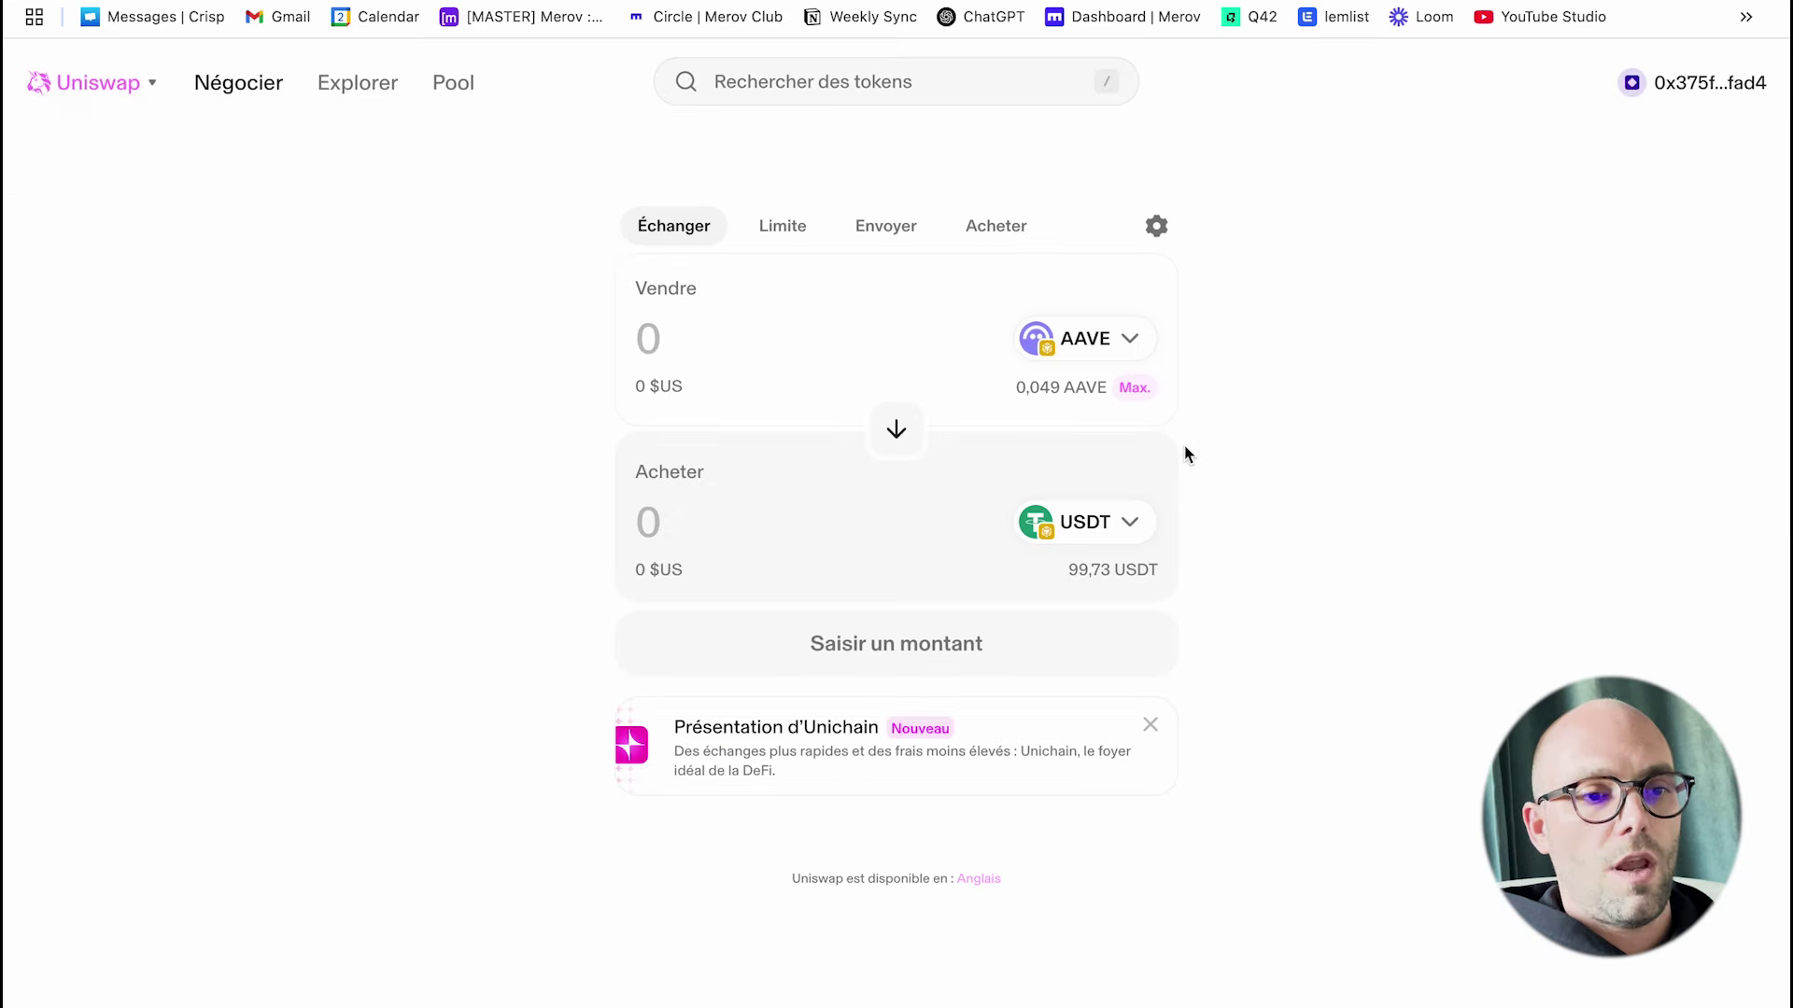
- Set the sell amount to the maximum AAVE balance, review and approve the exchange, and confirm the AAVE spending cap in MetaMask
click(1132, 387)
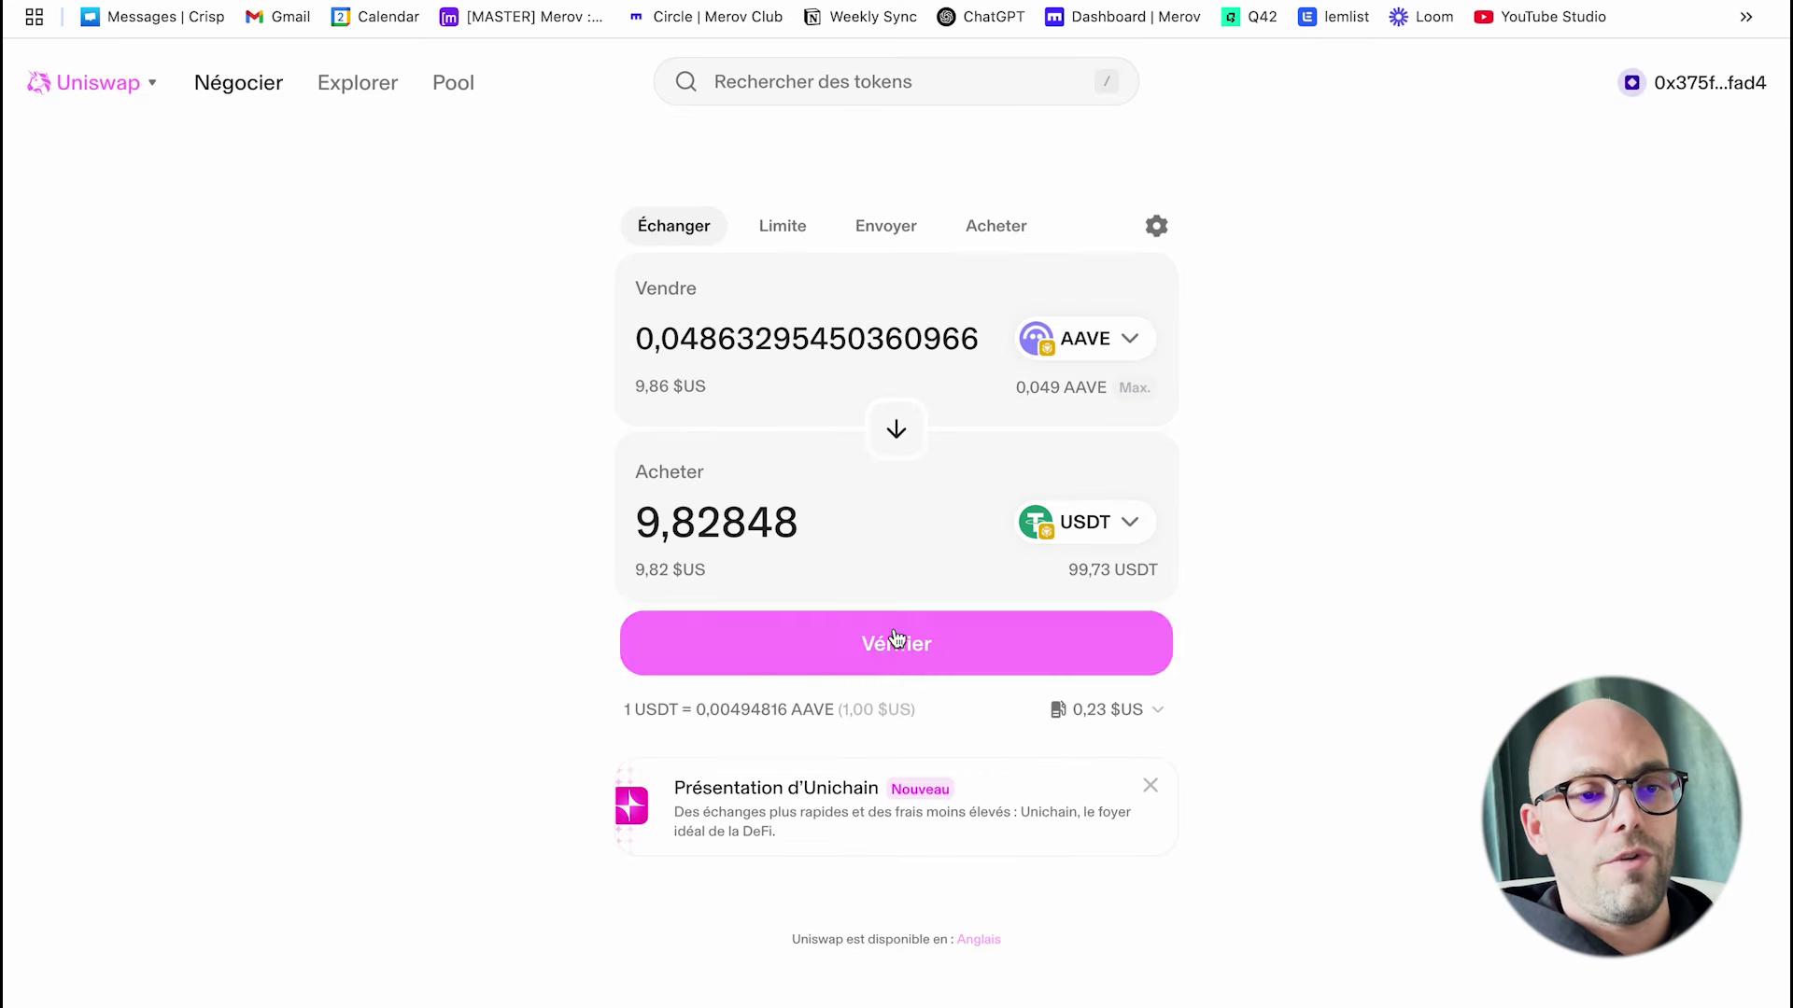
click(894, 637)
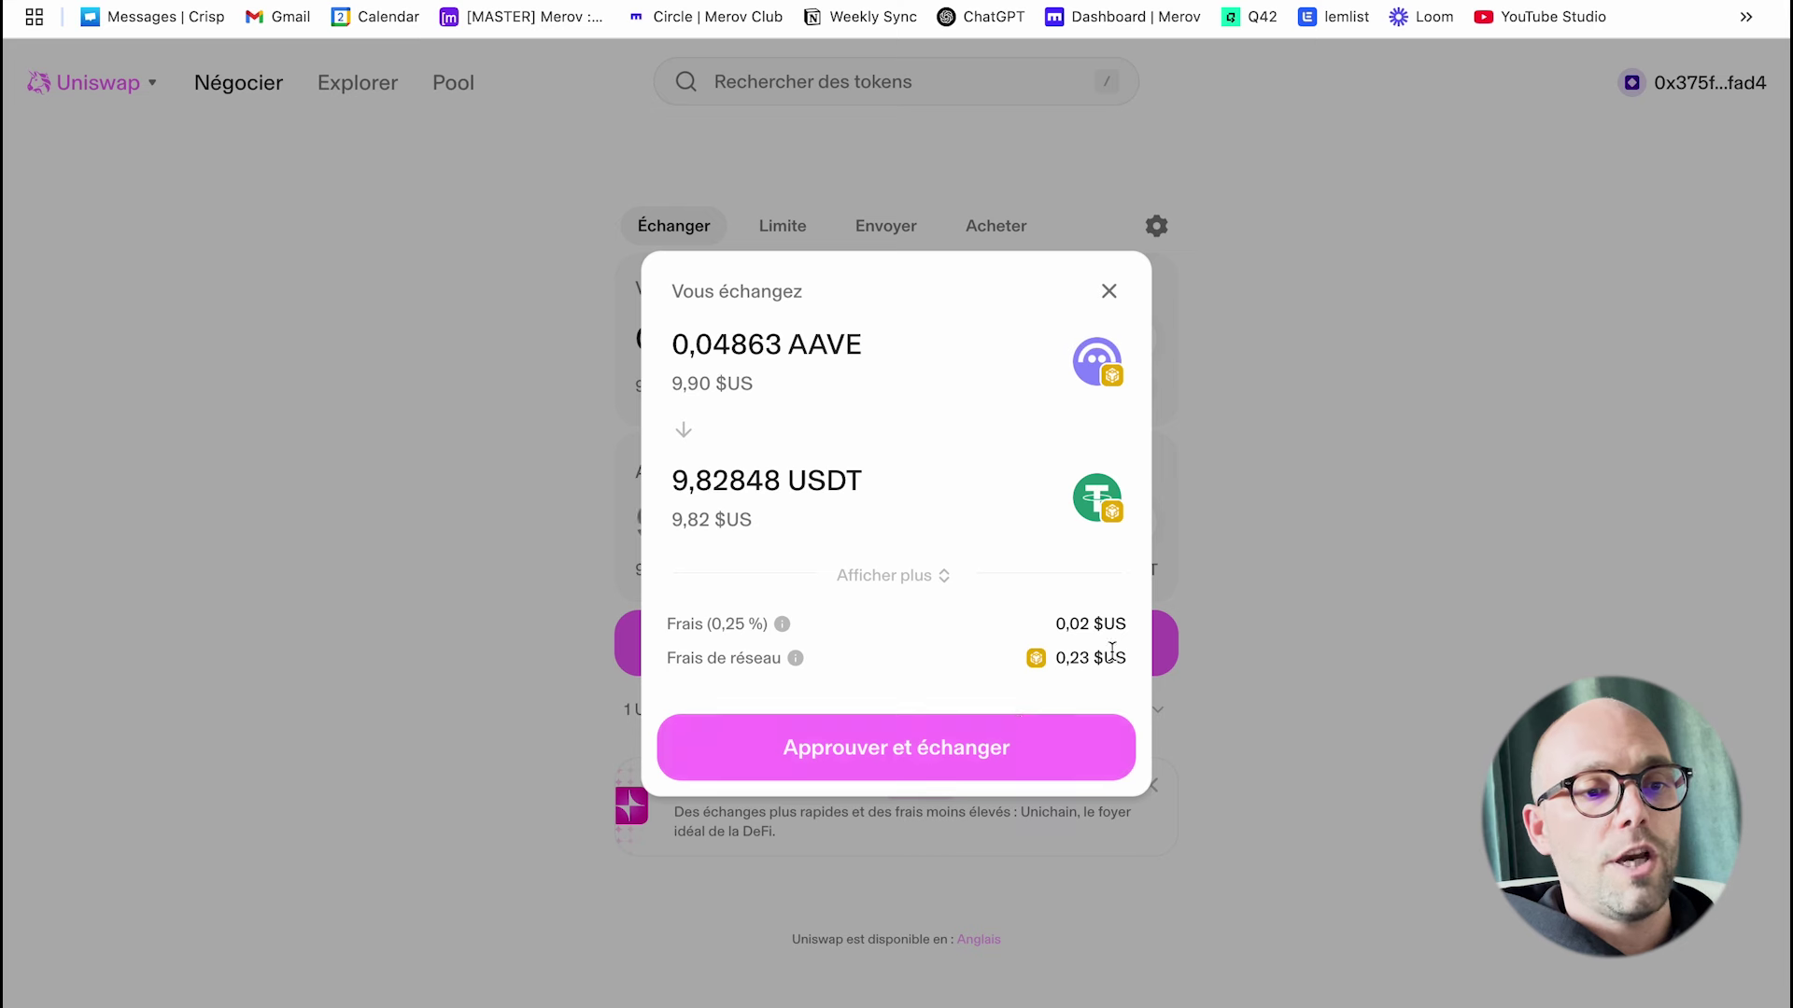
click(913, 767)
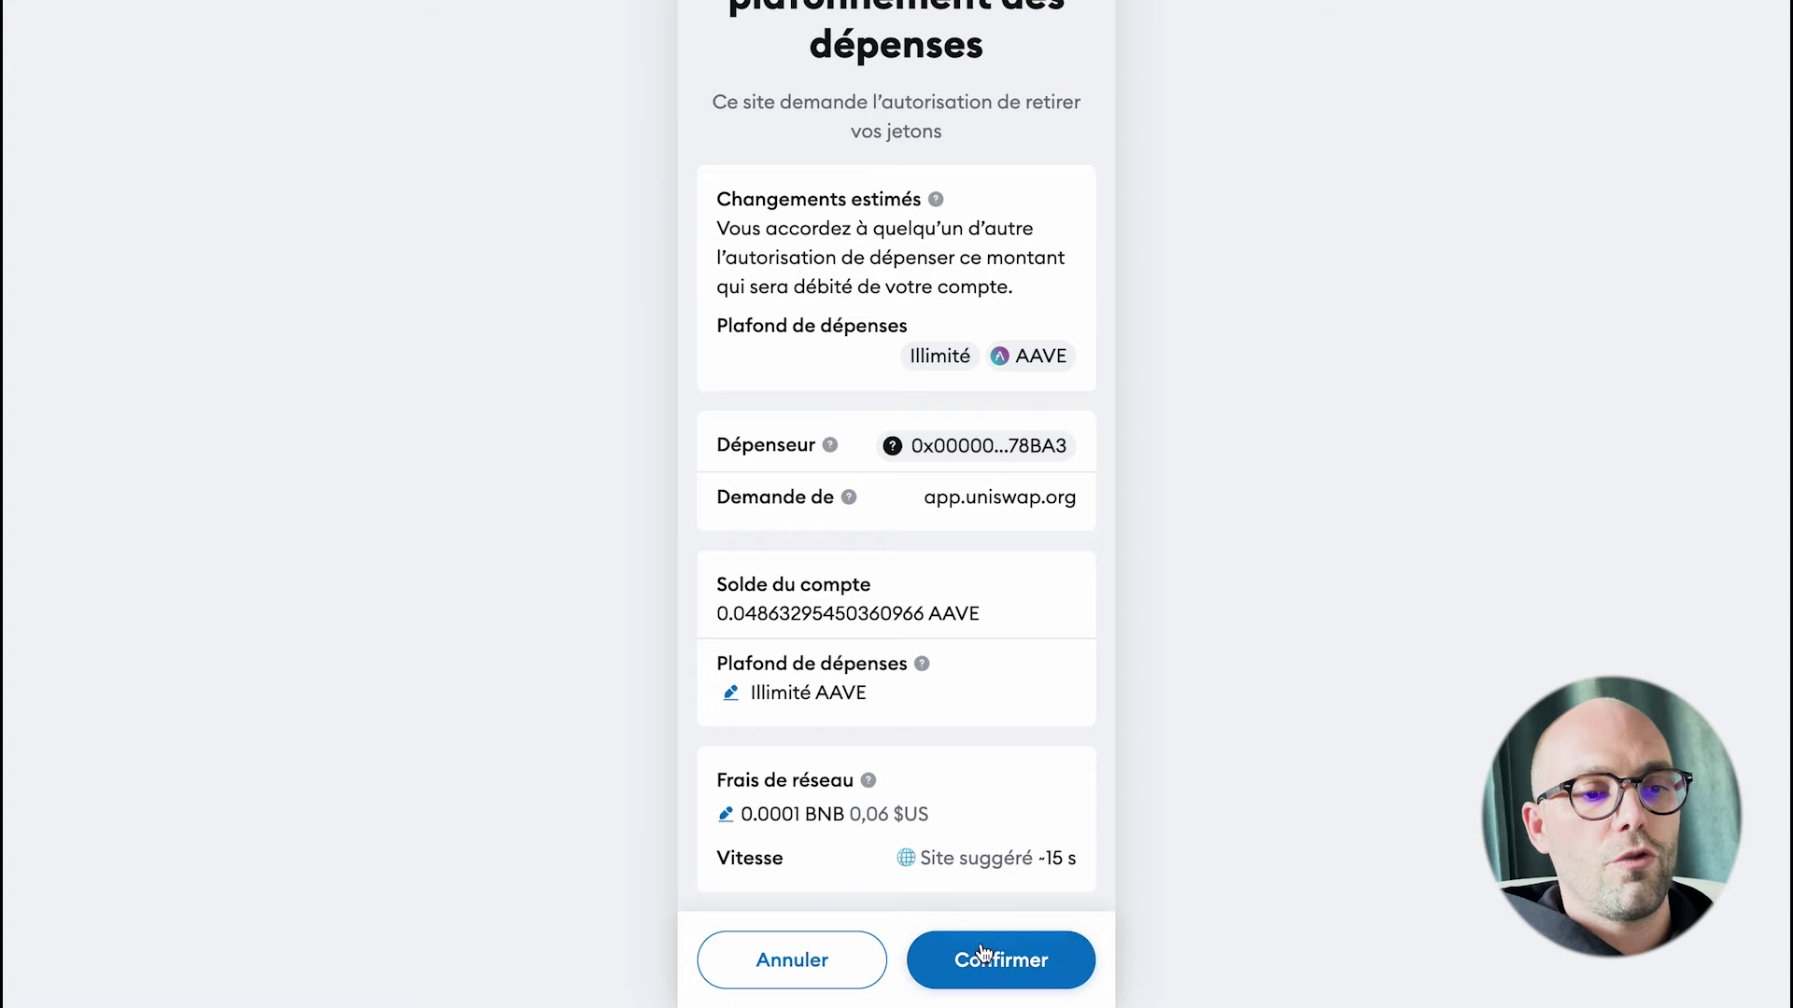
click(982, 944)
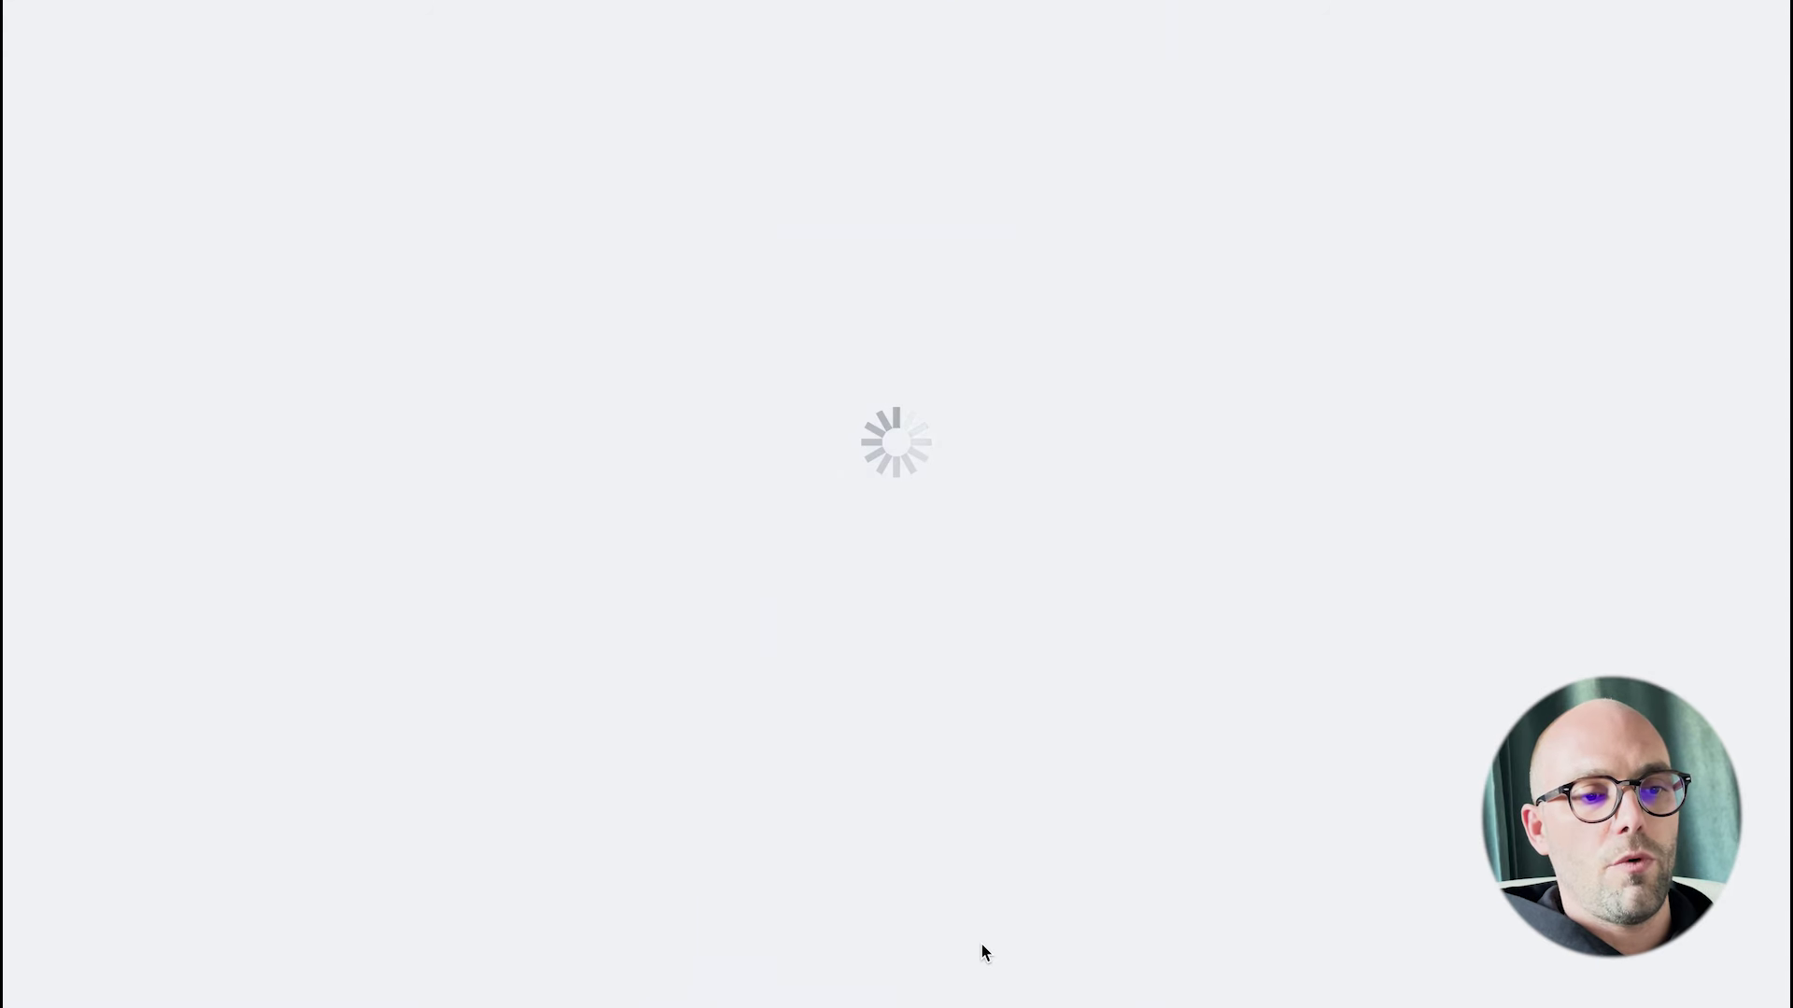